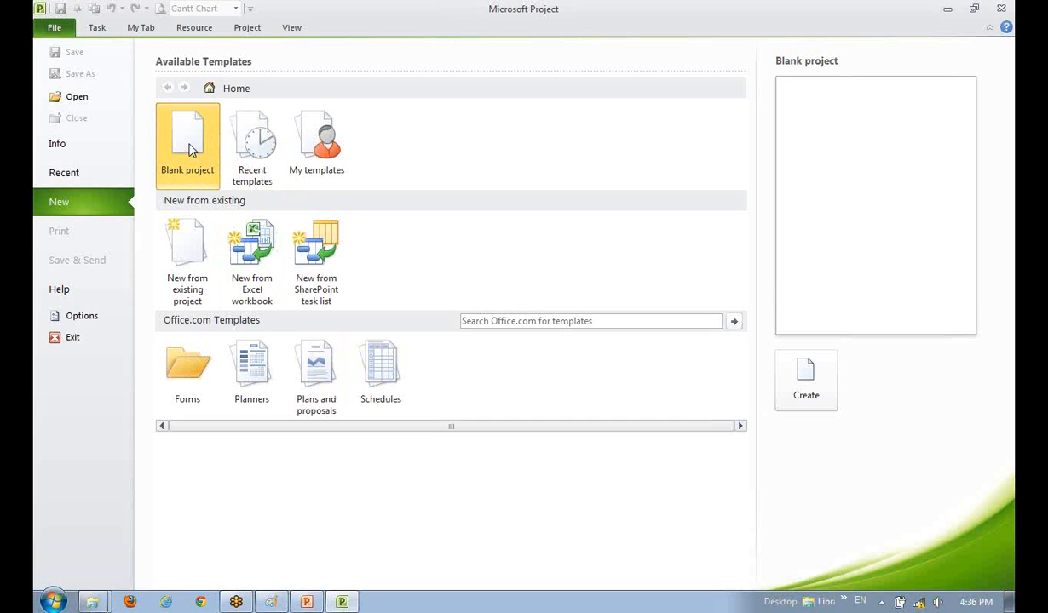
- Create a new blank project and hide the timeline above its Gantt chart
{"action": "left_click", "coordinate": [797, 396]}
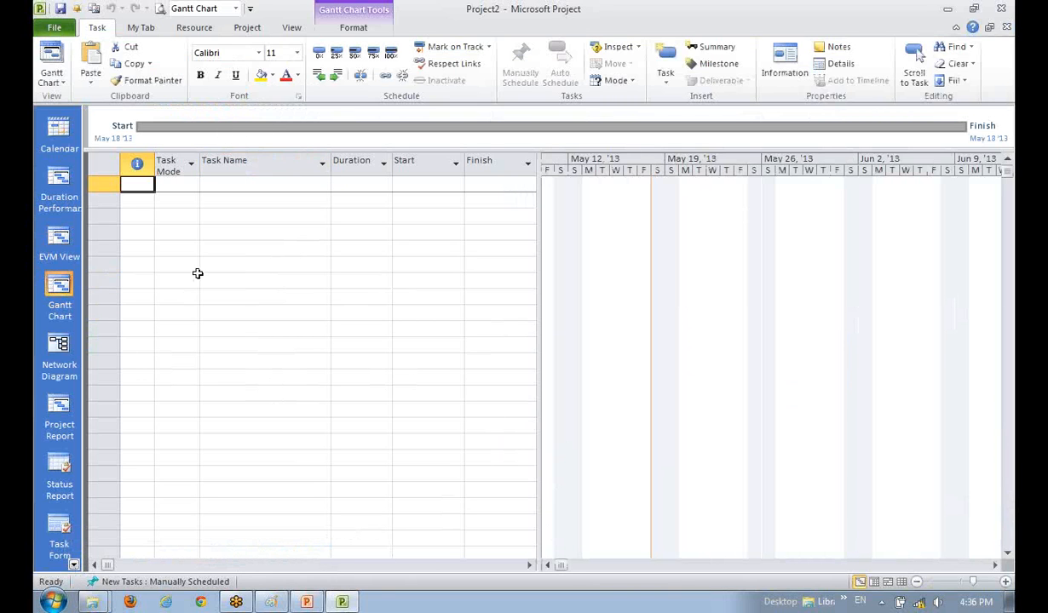
{"action": "left_click", "coordinate": [255, 281]}
{"action": "left_click", "coordinate": [296, 246]}
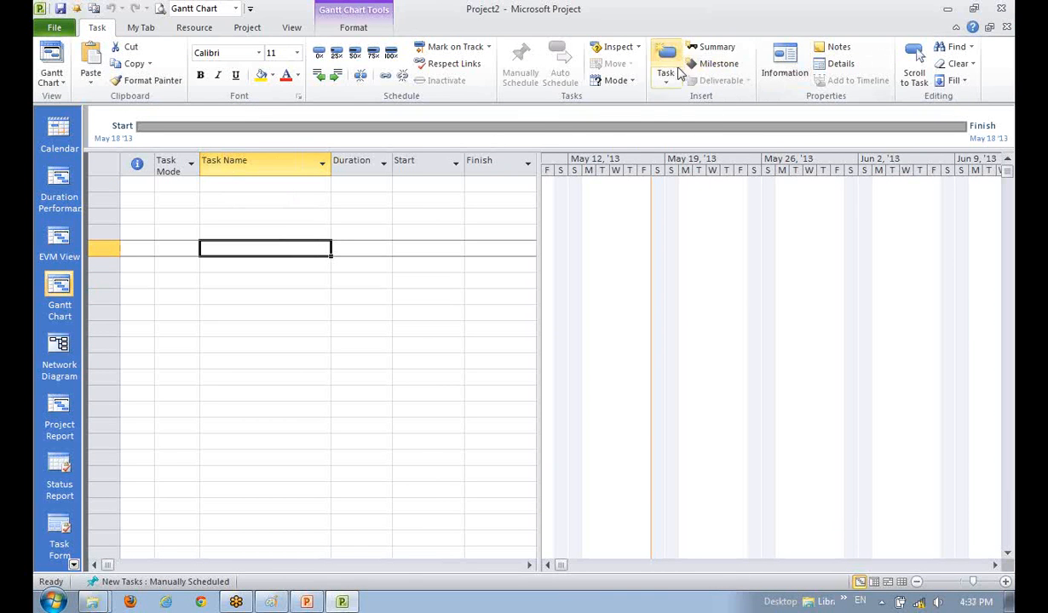
{"action": "left_click", "coordinate": [290, 28]}
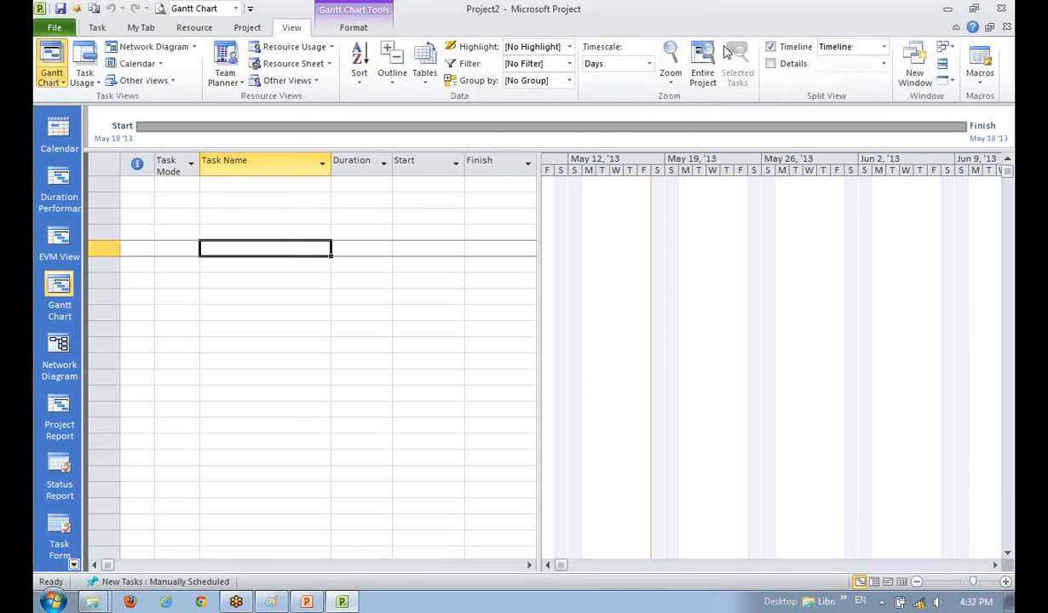
{"action": "left_click", "coordinate": [771, 48]}
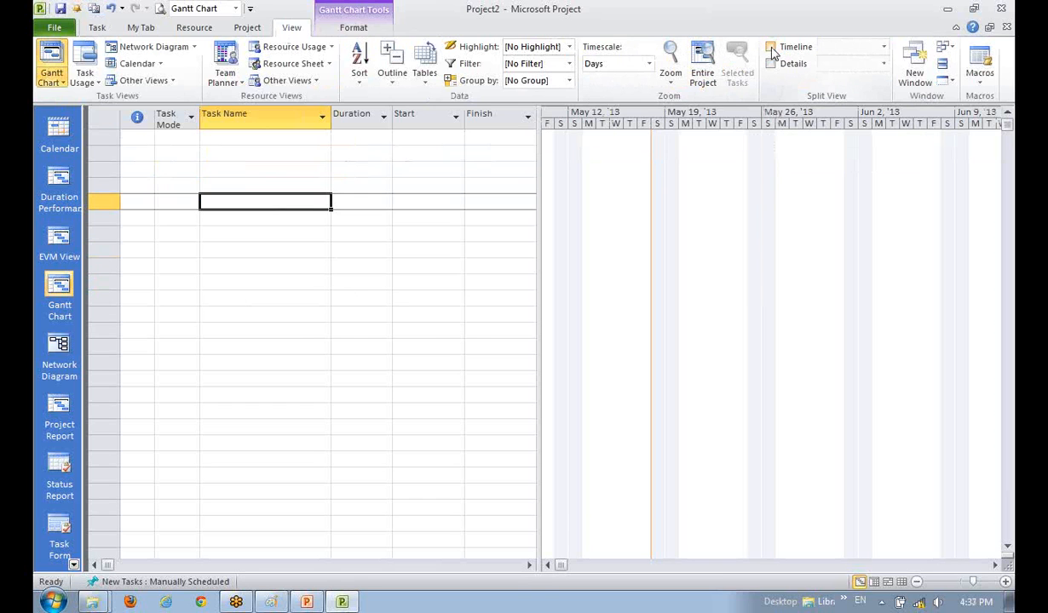
- Widen the task table slightly beyond the Finish column, narrowing the Gantt chart area
{"action": "left_click", "coordinate": [325, 169]}
{"action": "left_click", "coordinate": [310, 213]}
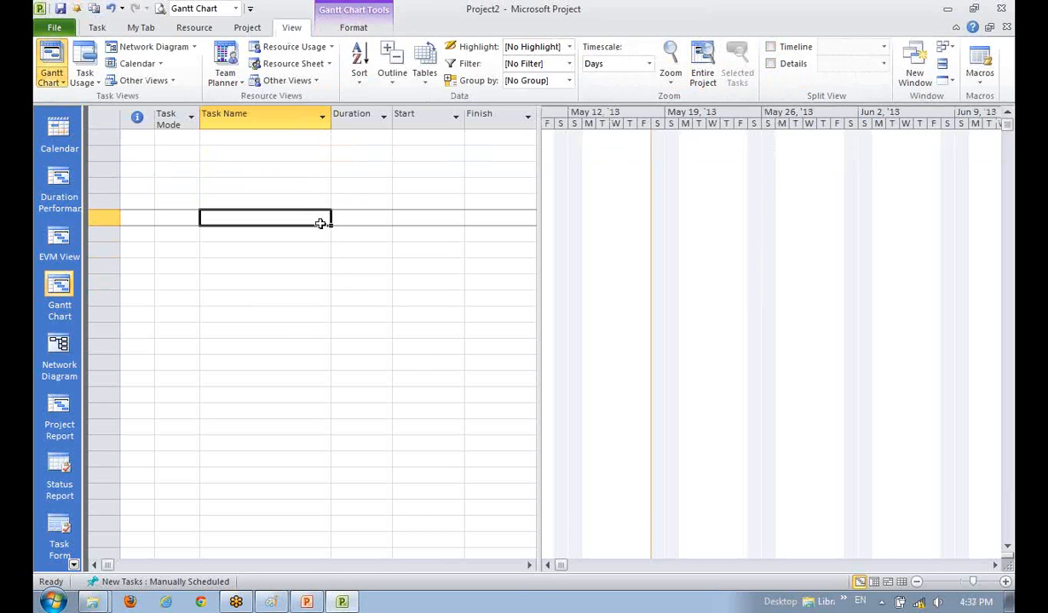
{"action": "left_click", "coordinate": [287, 155]}
{"action": "left_click", "coordinate": [296, 136]}
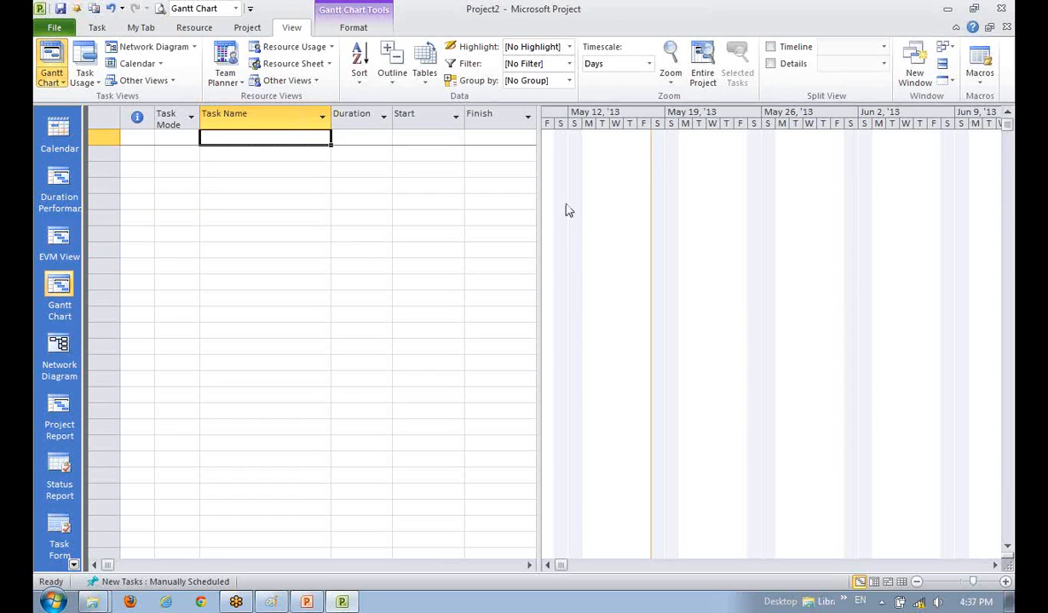
{"action": "left_click_drag", "start_coordinate": [539, 194], "coordinate": [557, 197]}
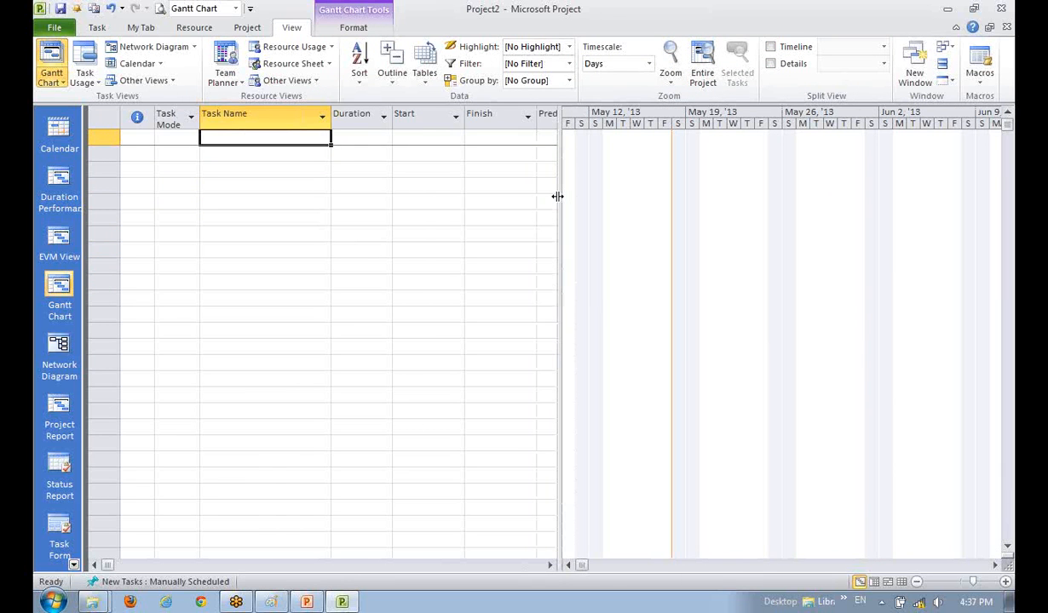
{"action": "left_click", "coordinate": [250, 209]}
{"action": "left_click", "coordinate": [243, 162]}
{"action": "left_click", "coordinate": [250, 201]}
{"action": "left_click", "coordinate": [247, 155]}
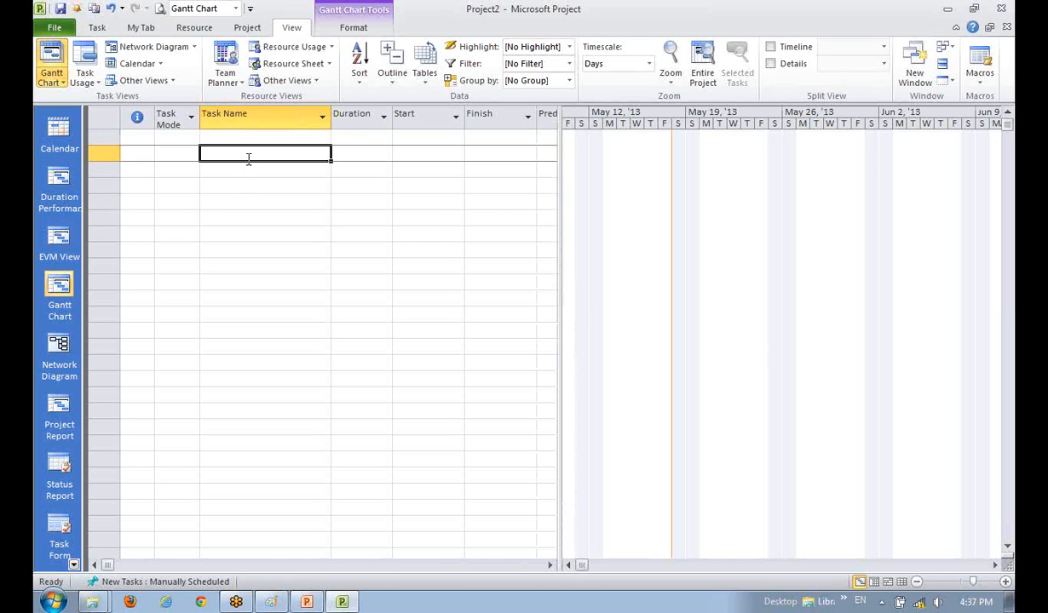
{"action": "left_click", "coordinate": [252, 137]}
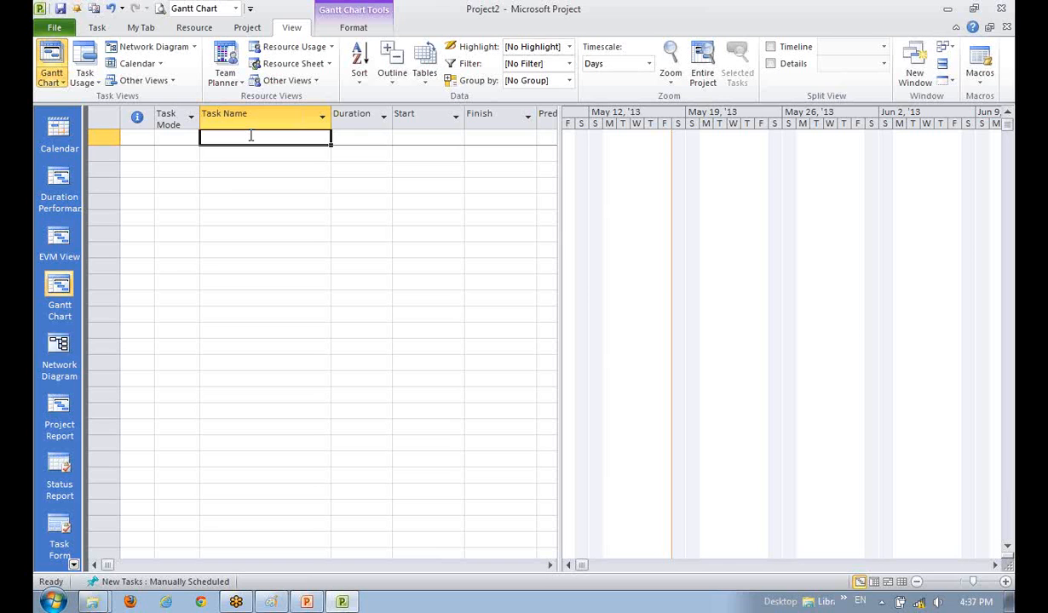
{"action": "left_click", "coordinate": [254, 170]}
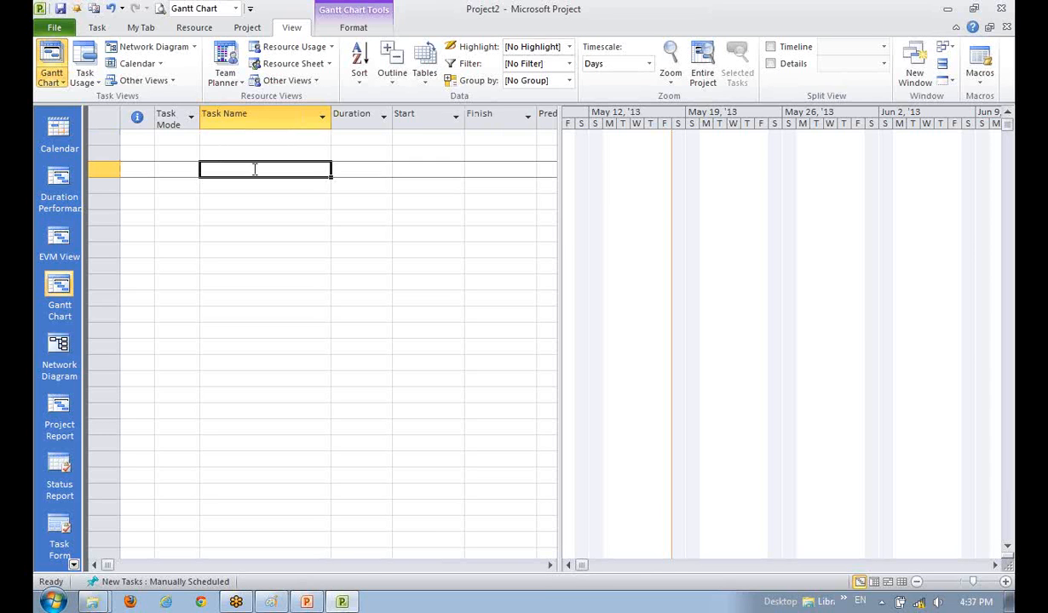
{"action": "left_click", "coordinate": [264, 154]}
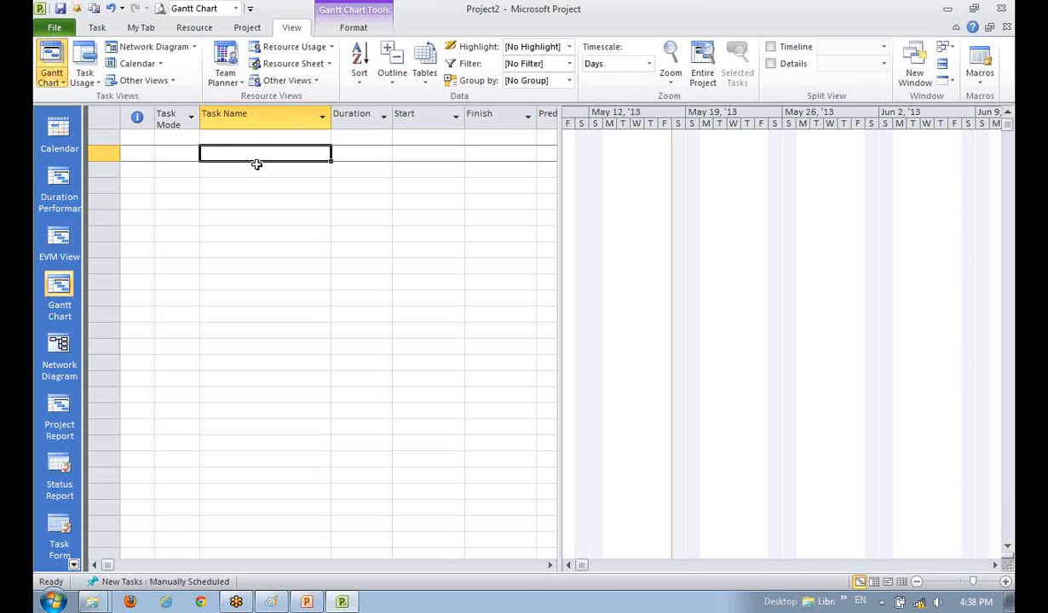
{"action": "left_click", "coordinate": [249, 186]}
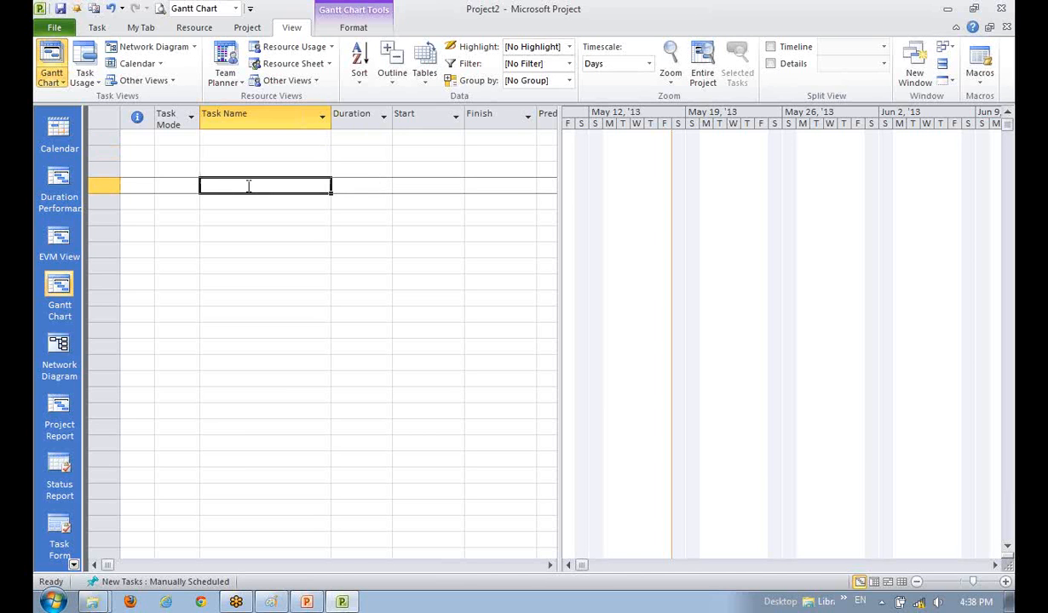
{"action": "left_click", "coordinate": [230, 132]}
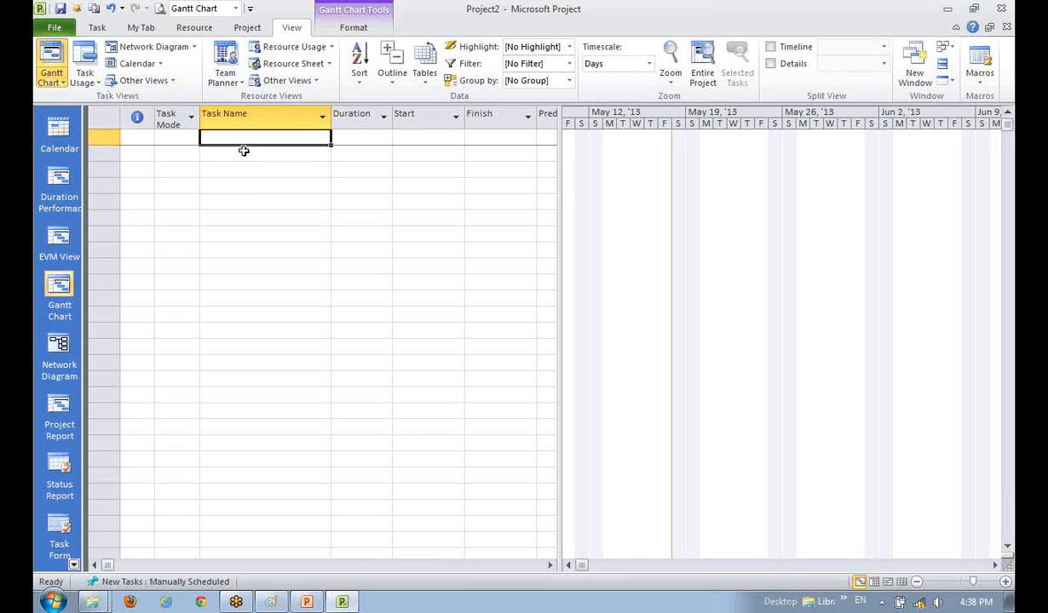
{"action": "left_click", "coordinate": [247, 167]}
{"action": "left_click", "coordinate": [247, 152]}
{"action": "left_click", "coordinate": [247, 134]}
- Open the project options and examine the available date formats in the general settings
{"action": "left_click", "coordinate": [54, 29]}
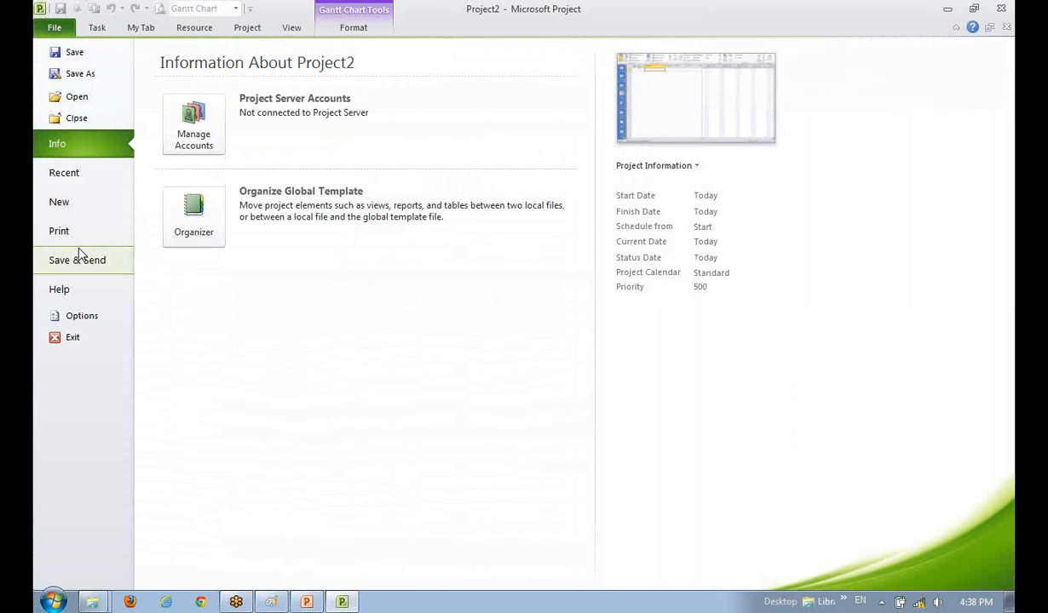
{"action": "left_click", "coordinate": [88, 319]}
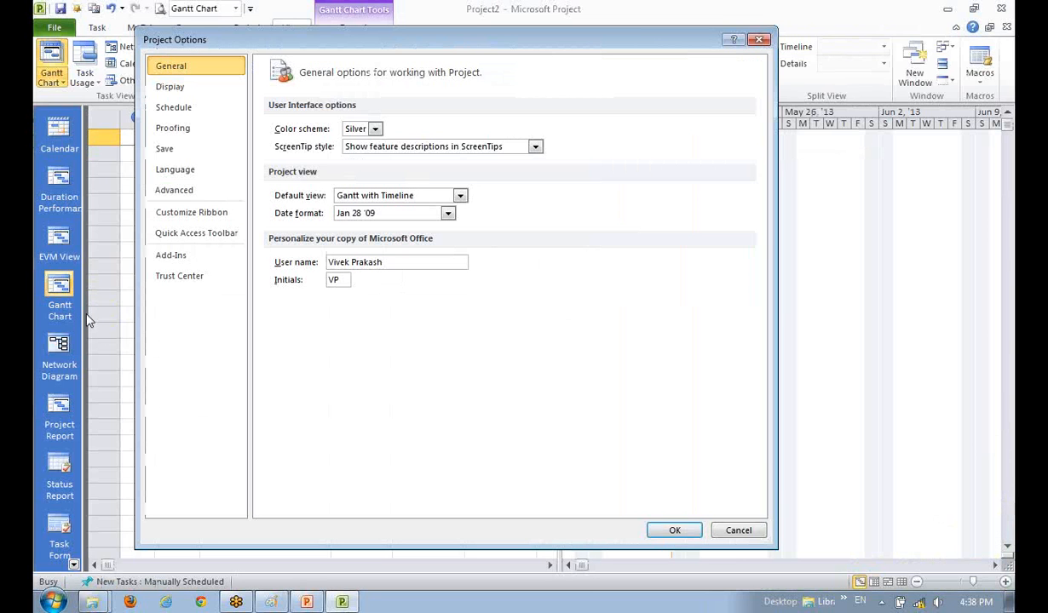
{"action": "left_click", "coordinate": [449, 214]}
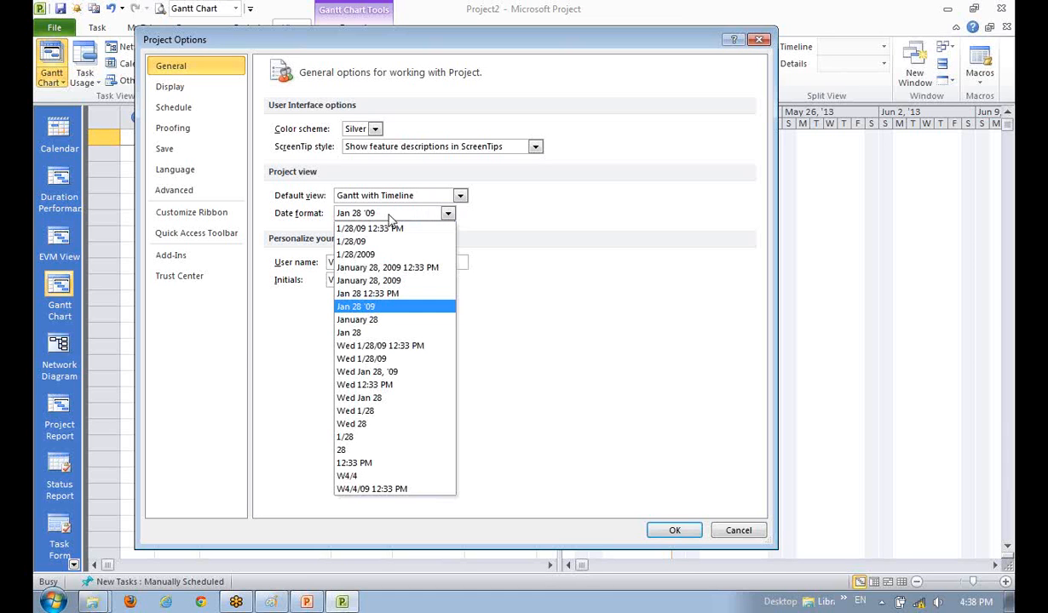
{"action": "left_click", "coordinate": [492, 217]}
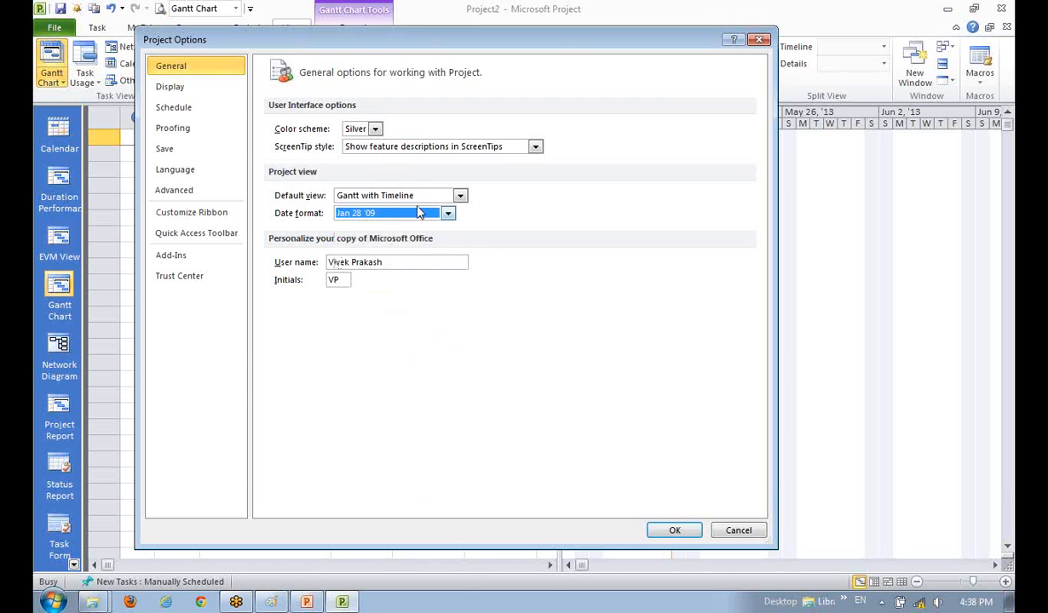
- Set the project's currency to INR in the display options
{"action": "left_click", "coordinate": [195, 95]}
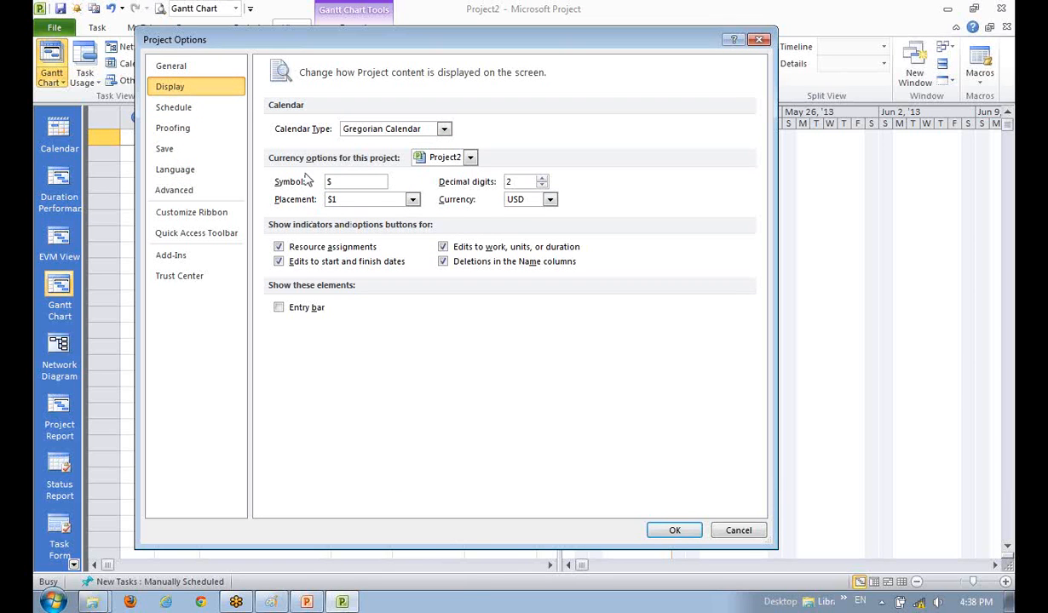
{"action": "left_click", "coordinate": [550, 201]}
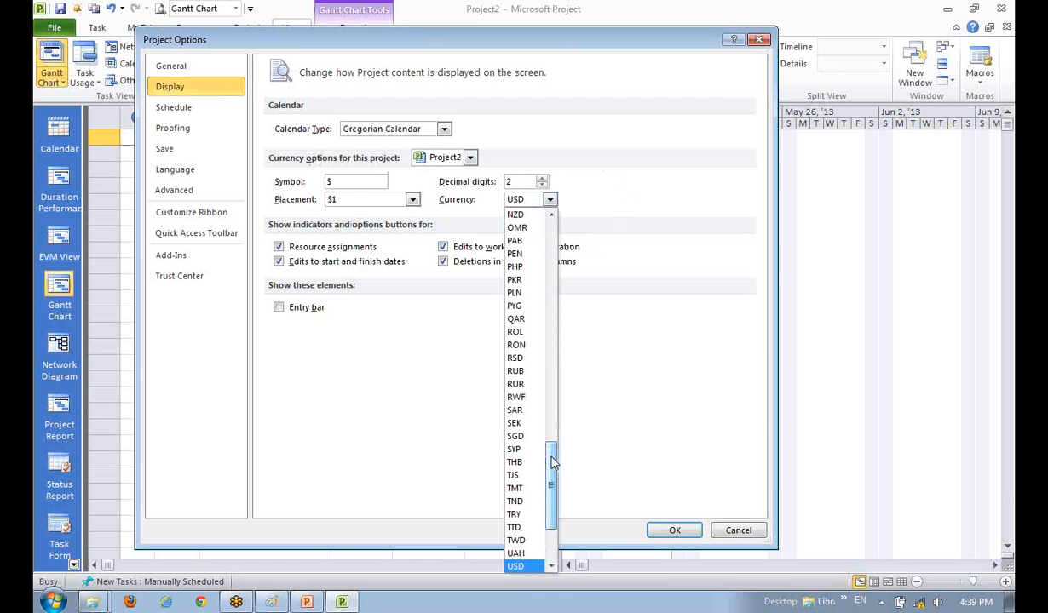
{"action": "scroll", "coordinate": [552, 461], "scroll_direction": "up", "scroll_amount": 10}
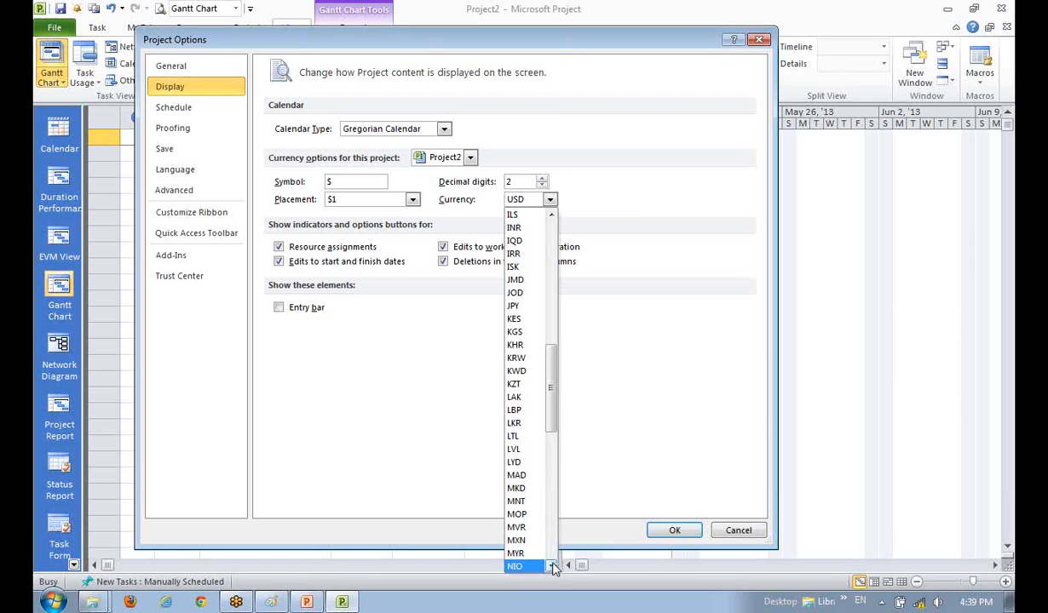
{"action": "key", "text": "i"}
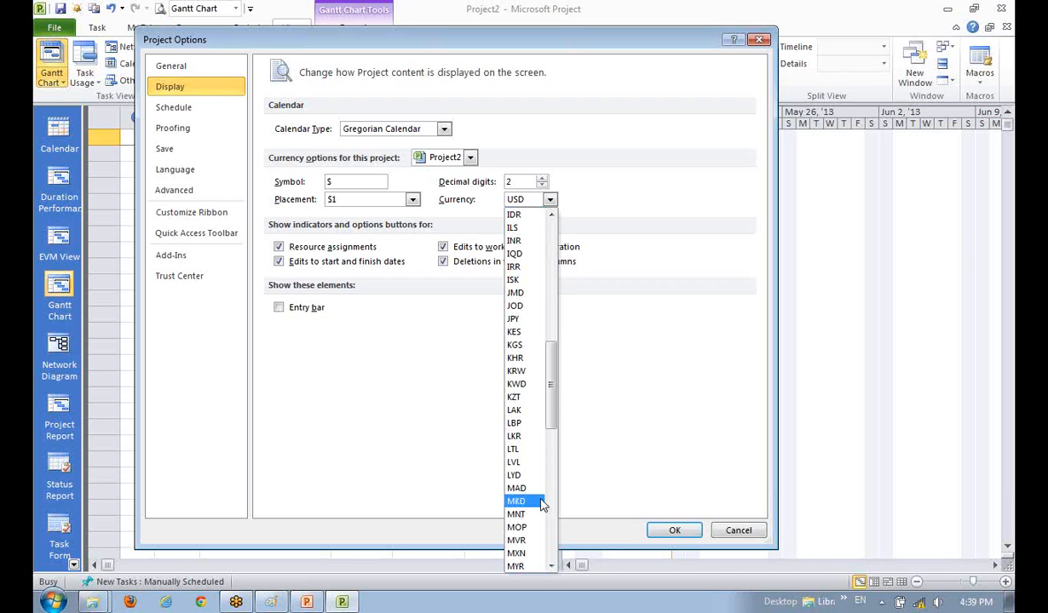
{"action": "left_click", "coordinate": [525, 241]}
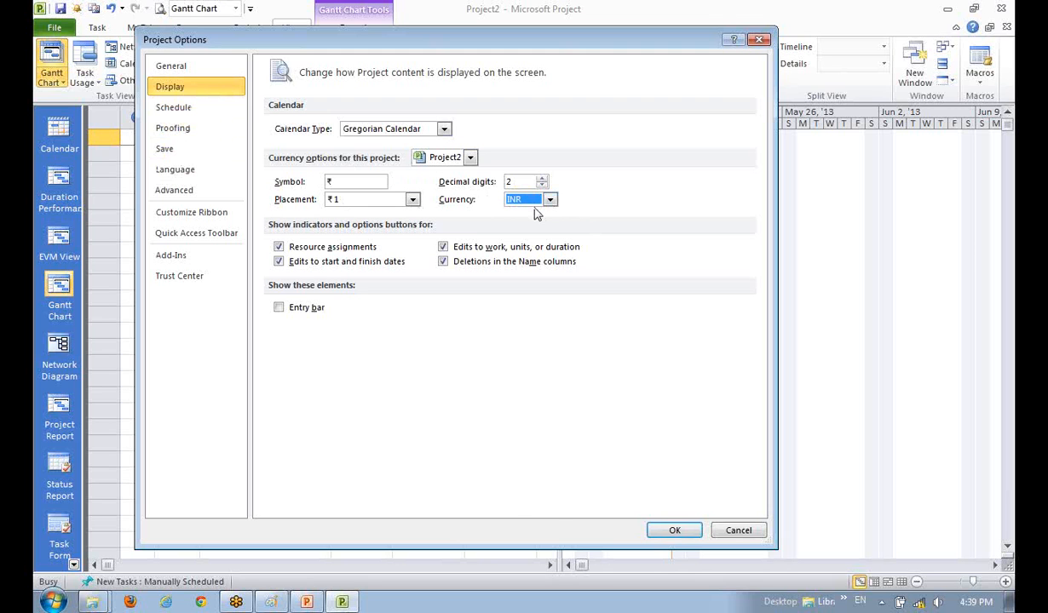
- Set the project's currency back to USD
{"action": "left_click", "coordinate": [534, 203]}
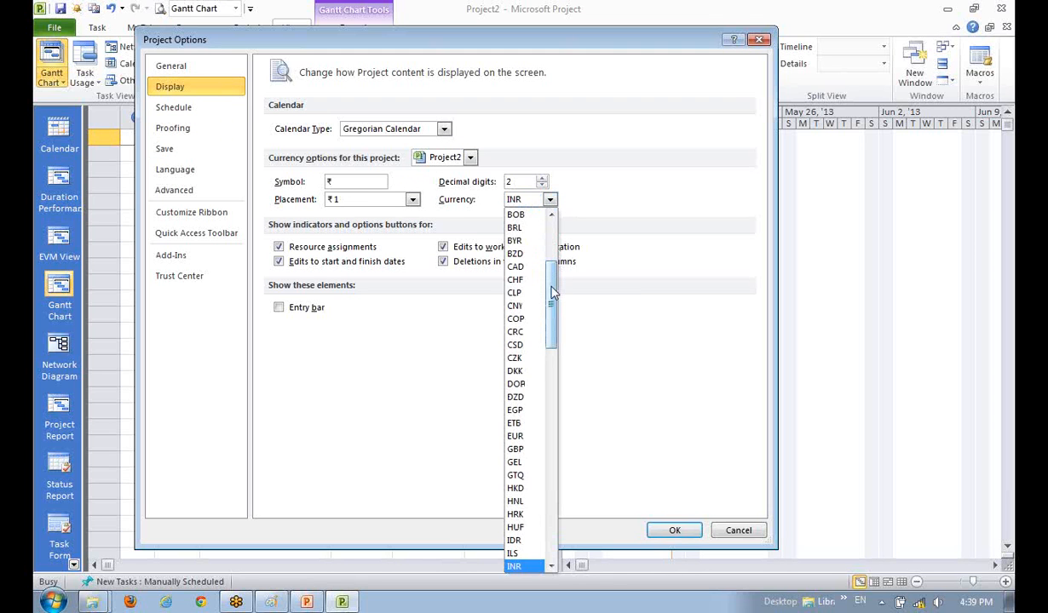
{"action": "left_click_drag", "start_coordinate": [552, 293], "coordinate": [552, 223]}
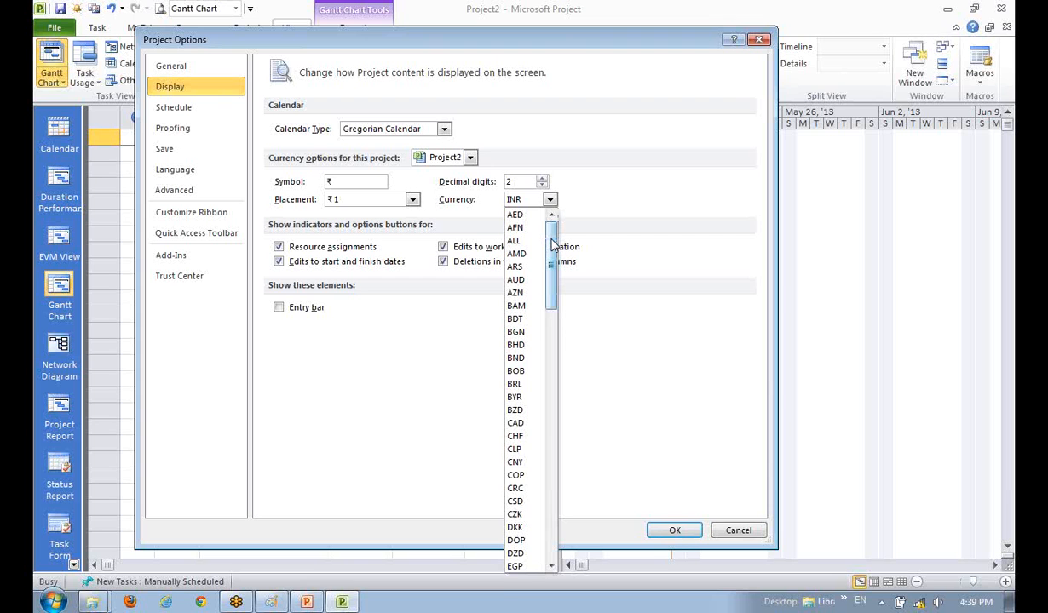
{"action": "key", "text": "s"}
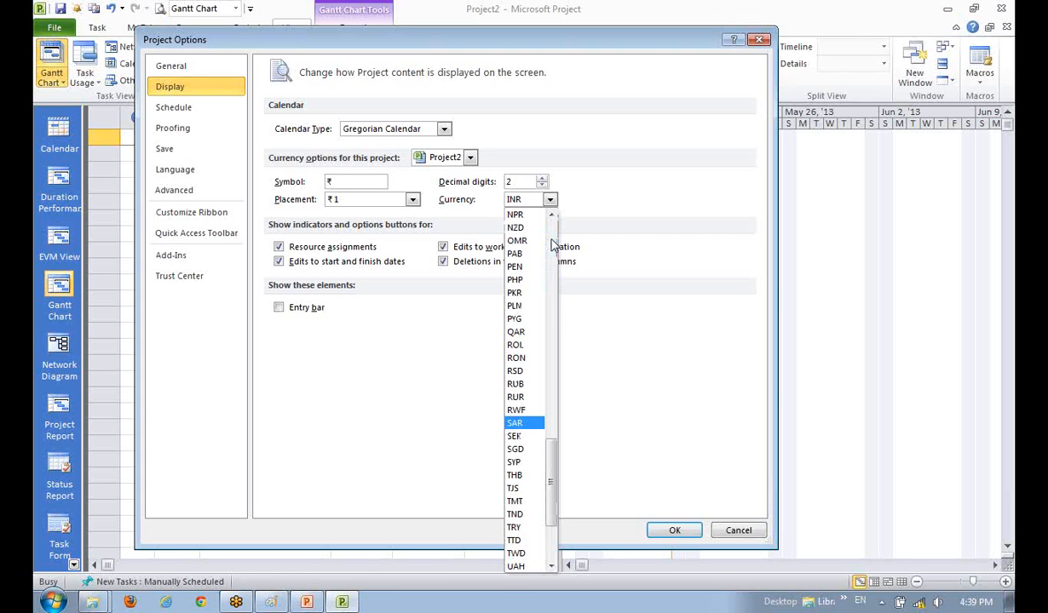
{"action": "key", "text": "u"}
{"action": "key", "text": "s"}
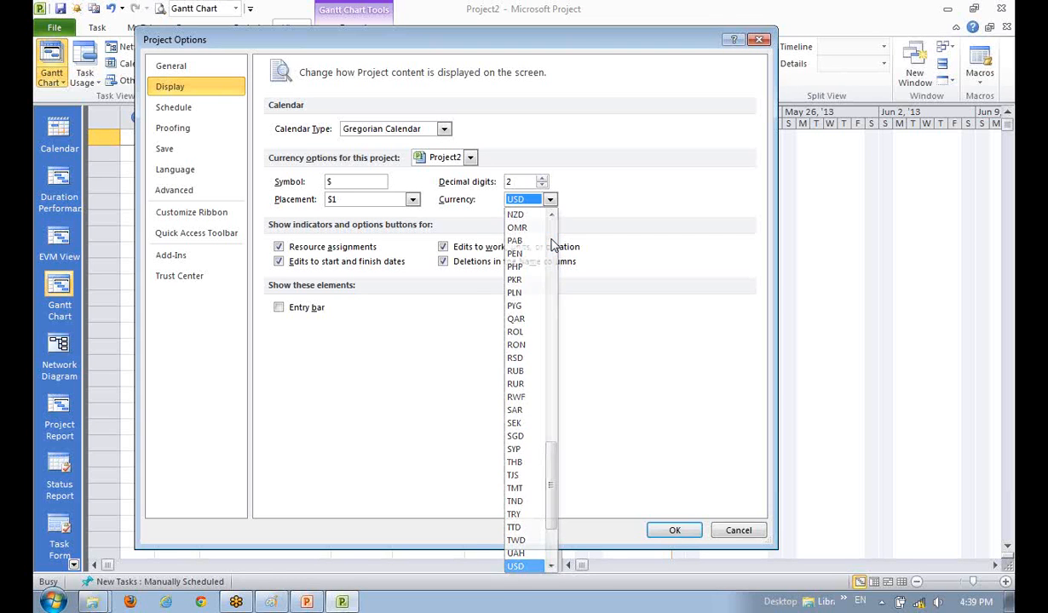
{"action": "key", "text": "Return"}
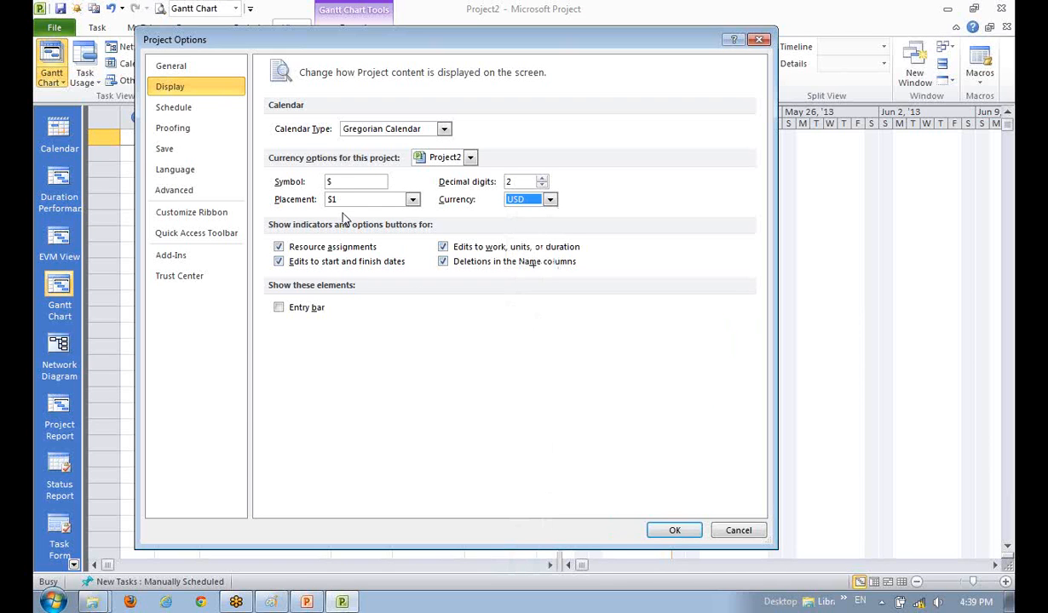
- Examine the project's calendar options in the schedule settings, choosing January as the fiscal year start
{"action": "left_click", "coordinate": [186, 109]}
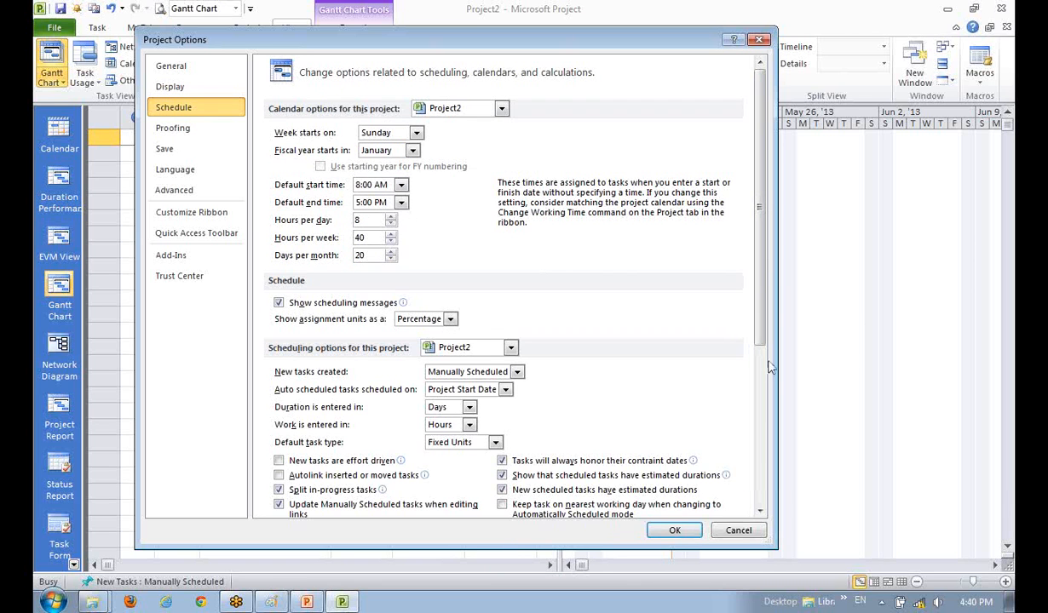
{"action": "scroll", "coordinate": [763, 358], "scroll_direction": "down", "scroll_amount": 2}
{"action": "left_click_drag", "start_coordinate": [764, 358], "coordinate": [760, 281]}
{"action": "left_click", "coordinate": [413, 151]}
{"action": "left_click", "coordinate": [376, 160]}
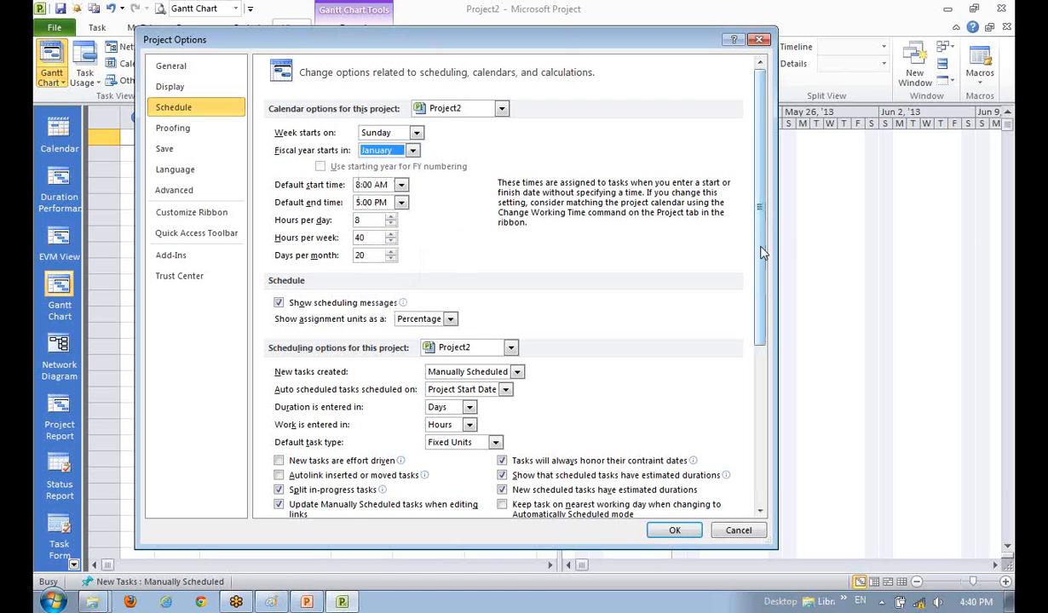
{"action": "left_click_drag", "start_coordinate": [761, 248], "coordinate": [764, 272]}
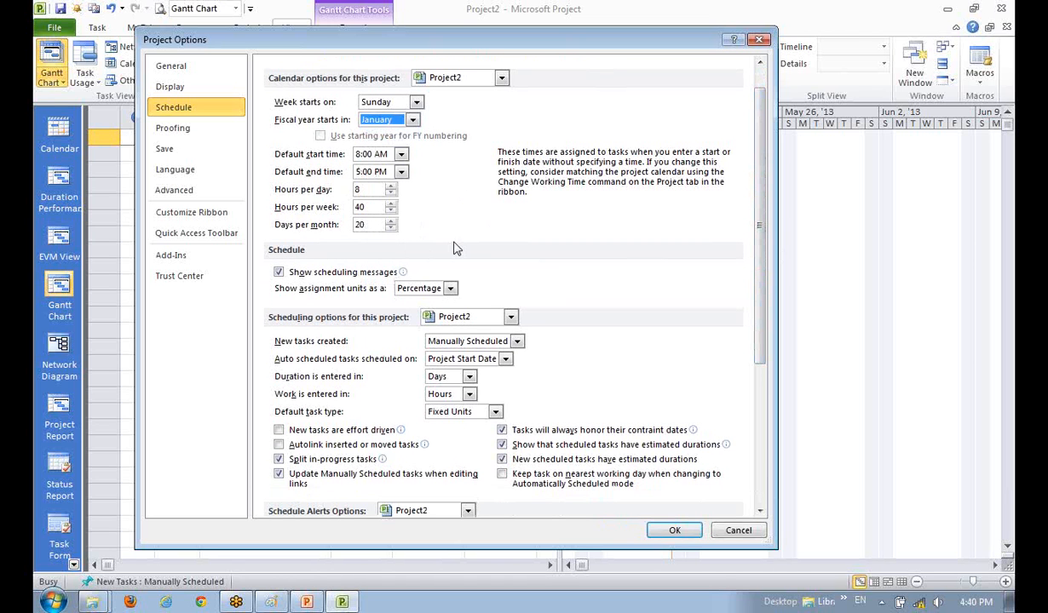
- Set the project calendar's hours per day to 9 and hours per week to 45
{"action": "left_click", "coordinate": [366, 189]}
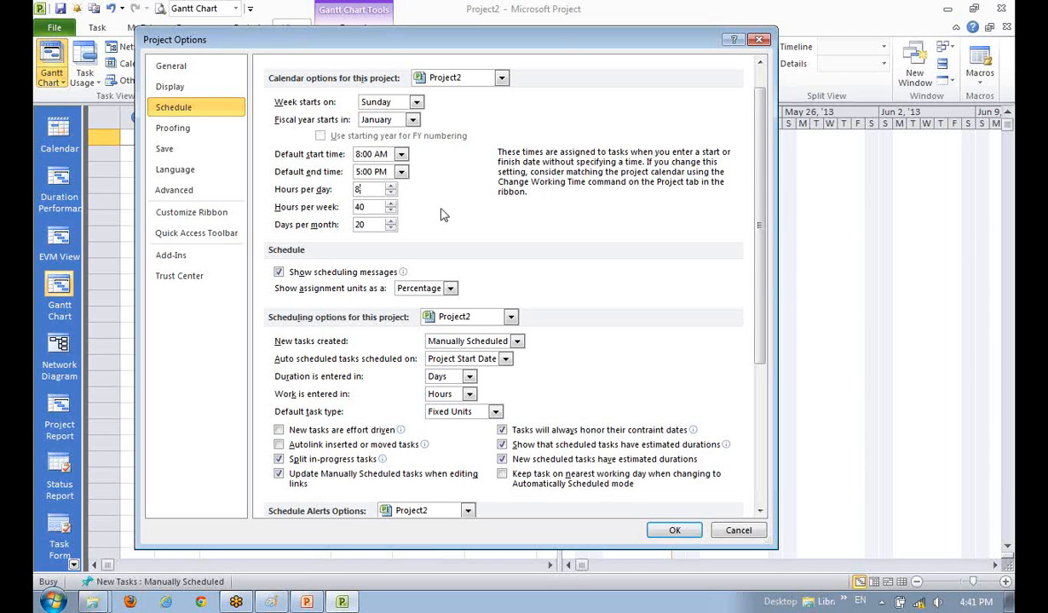
{"action": "left_click", "coordinate": [381, 207]}
{"action": "double_click", "coordinate": [360, 189]}
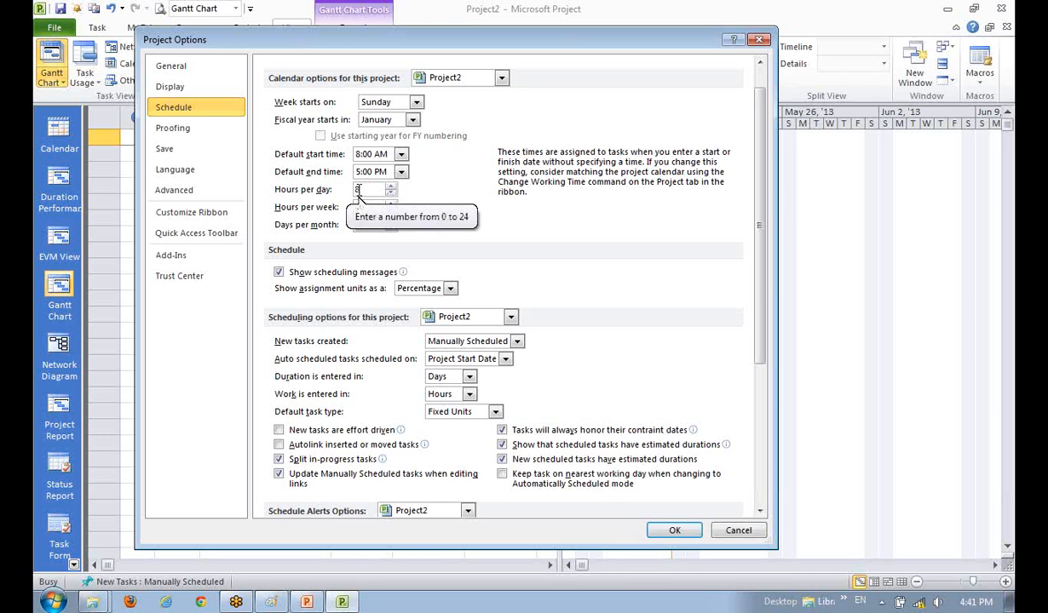
{"action": "left_click", "coordinate": [372, 206]}
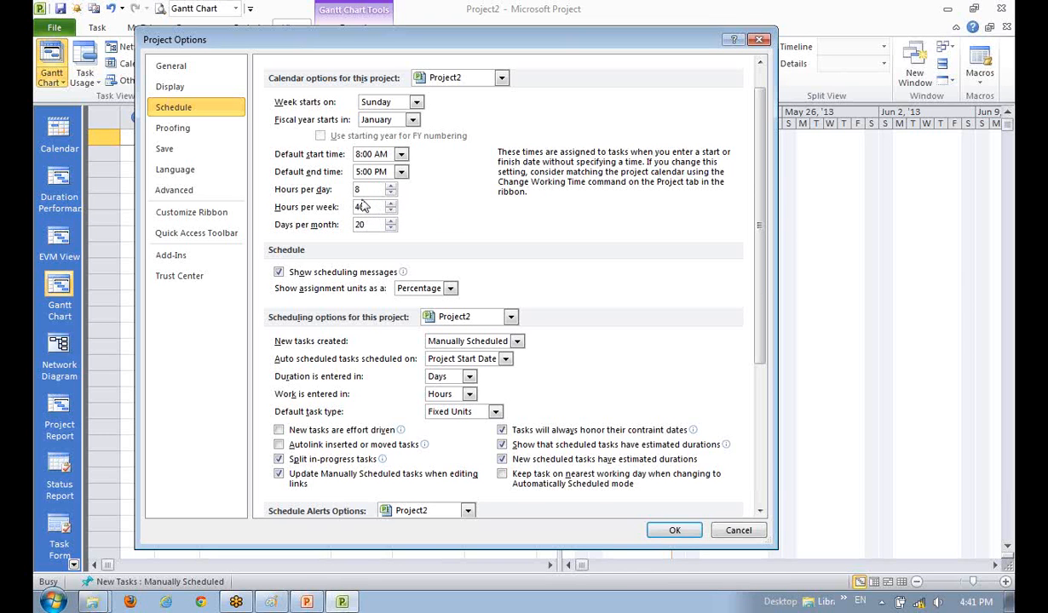
{"action": "left_click_drag", "start_coordinate": [366, 190], "coordinate": [344, 193]}
{"action": "type", "text": "9"}
{"action": "key", "text": "Tab"}
{"action": "key", "text": "shift+Tab"}
{"action": "left_click_drag", "start_coordinate": [366, 207], "coordinate": [351, 215]}
{"action": "type", "text": "45"}
- Set the hours per day back to 8 and the hours per week back to 40
{"action": "left_click_drag", "start_coordinate": [365, 190], "coordinate": [342, 190]}
{"action": "type", "text": "8"}
{"action": "key", "text": "Tab"}
{"action": "type", "text": "40"}
{"action": "key", "text": "Tab"}
{"action": "left_click", "coordinate": [373, 191]}
{"action": "left_click", "coordinate": [372, 207]}
{"action": "left_click", "coordinate": [372, 225]}
- Set newly created tasks to Auto Scheduled in the project's scheduling options
{"action": "scroll", "coordinate": [485, 273], "scroll_direction": "down", "scroll_amount": 1}
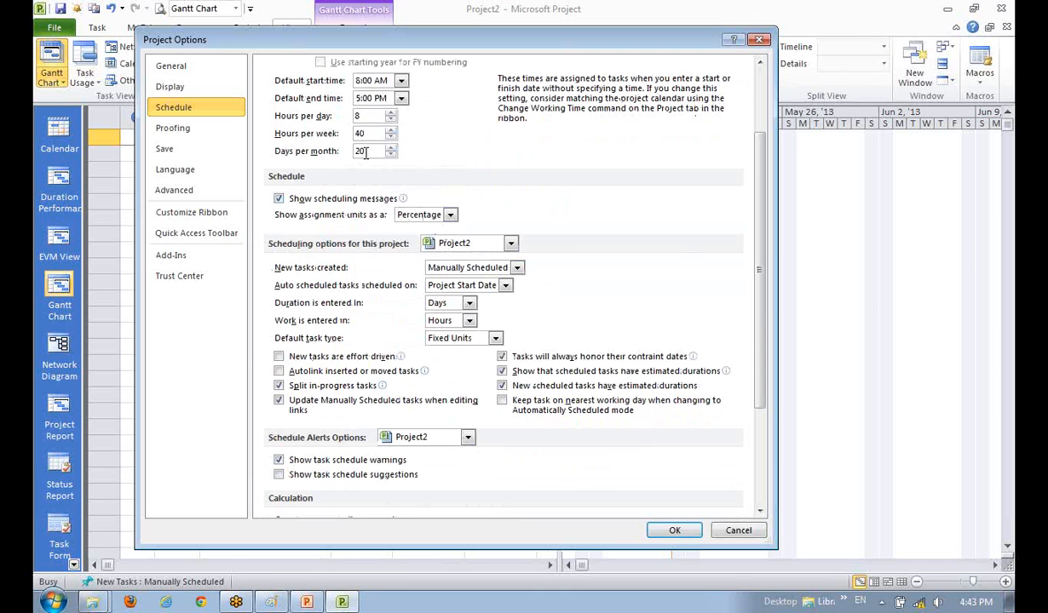
{"action": "left_click", "coordinate": [358, 115]}
{"action": "scroll", "coordinate": [551, 316], "scroll_direction": "down", "scroll_amount": 1}
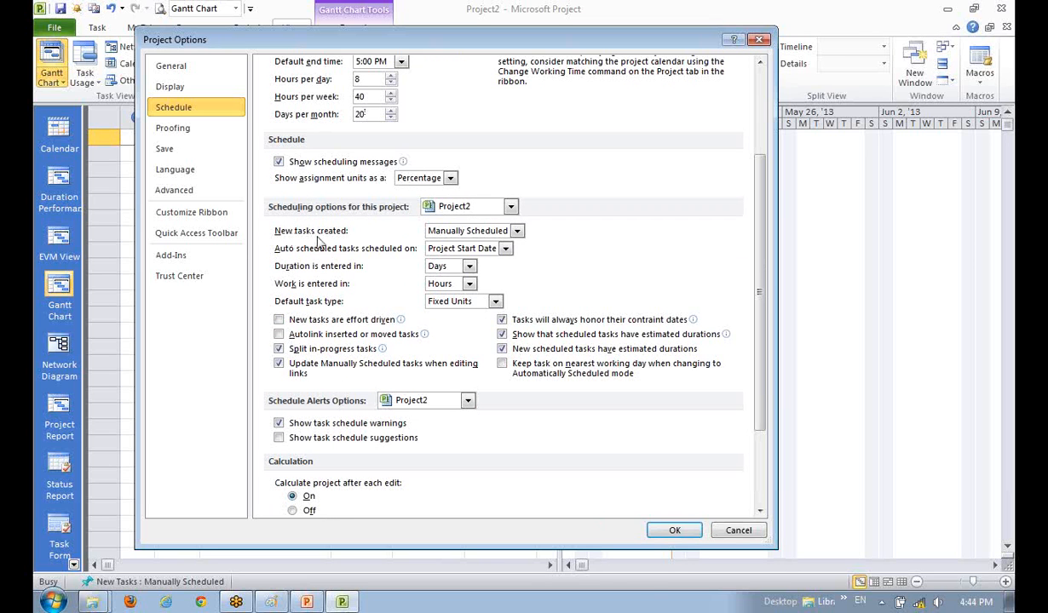
{"action": "left_click", "coordinate": [508, 234]}
{"action": "left_click", "coordinate": [510, 259]}
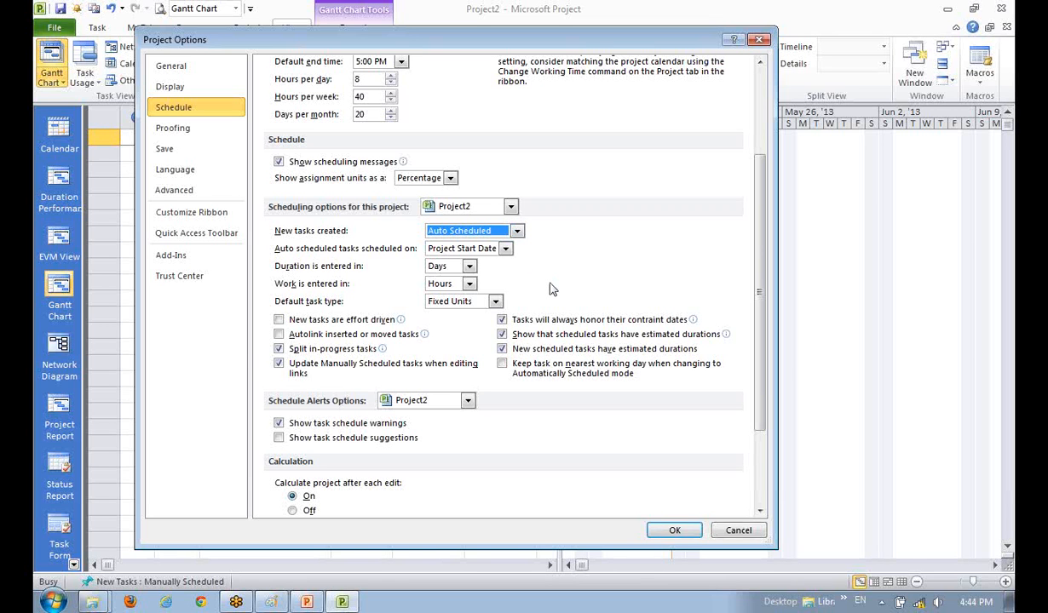
- Set the unit for entering task durations to Weeks in the scheduling options
{"action": "scroll", "coordinate": [549, 290], "scroll_direction": "down", "scroll_amount": 1}
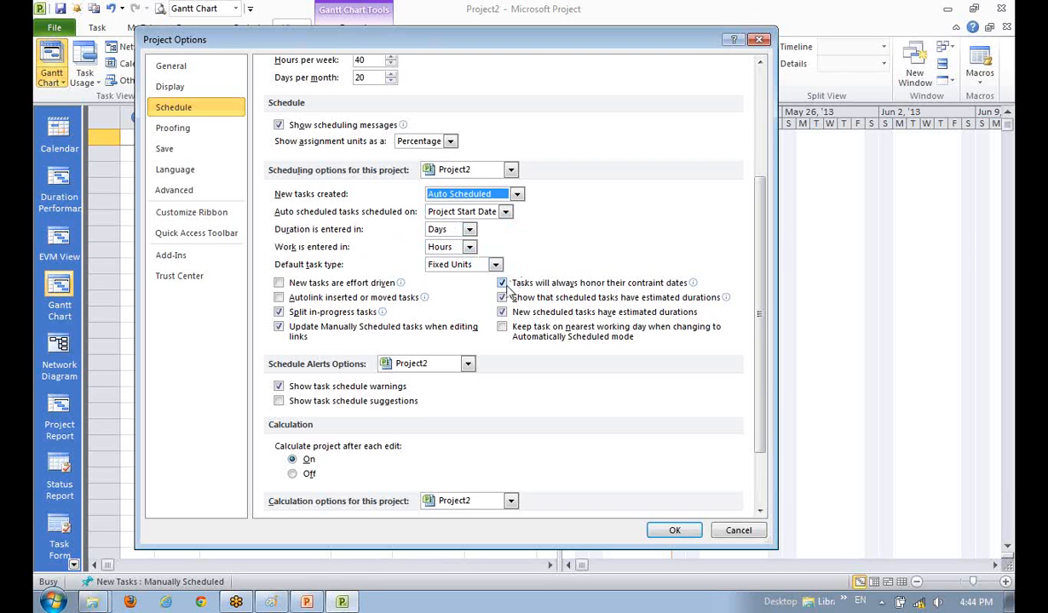
{"action": "scroll", "coordinate": [505, 289], "scroll_direction": "down", "scroll_amount": 1}
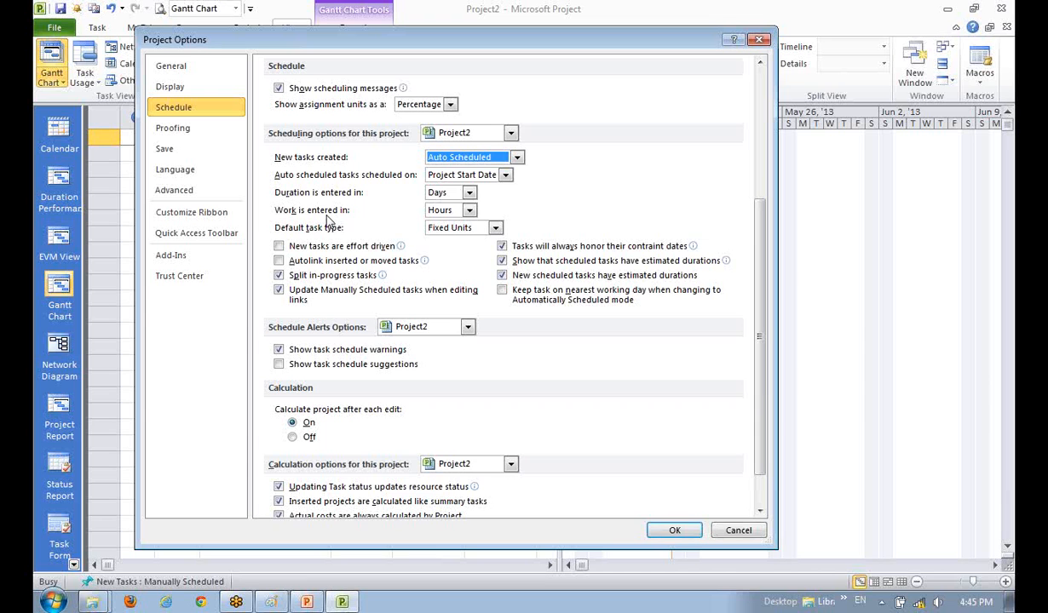
{"action": "left_click", "coordinate": [456, 192]}
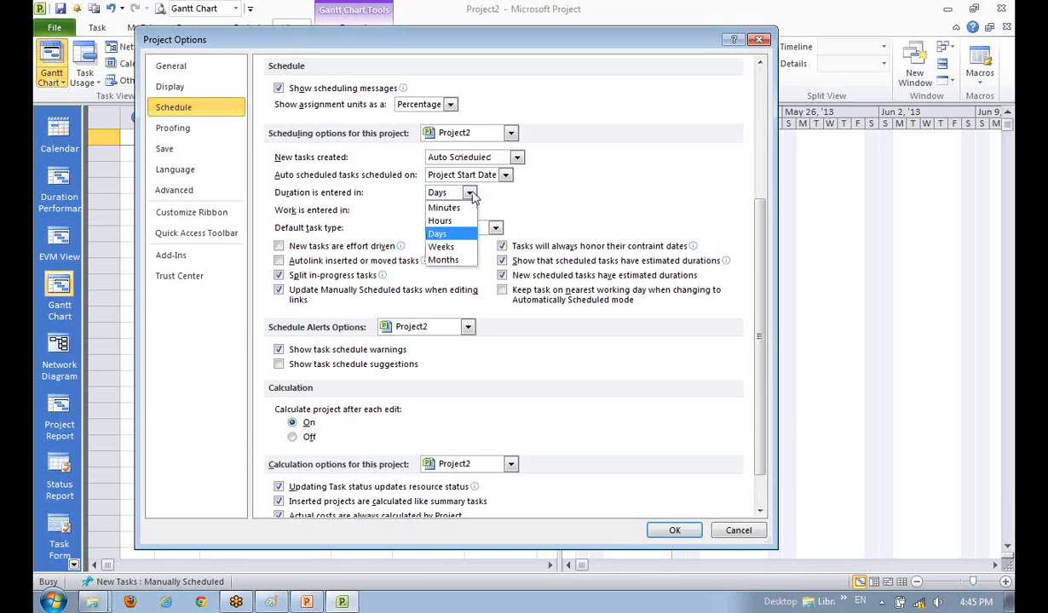
{"action": "left_click", "coordinate": [458, 246]}
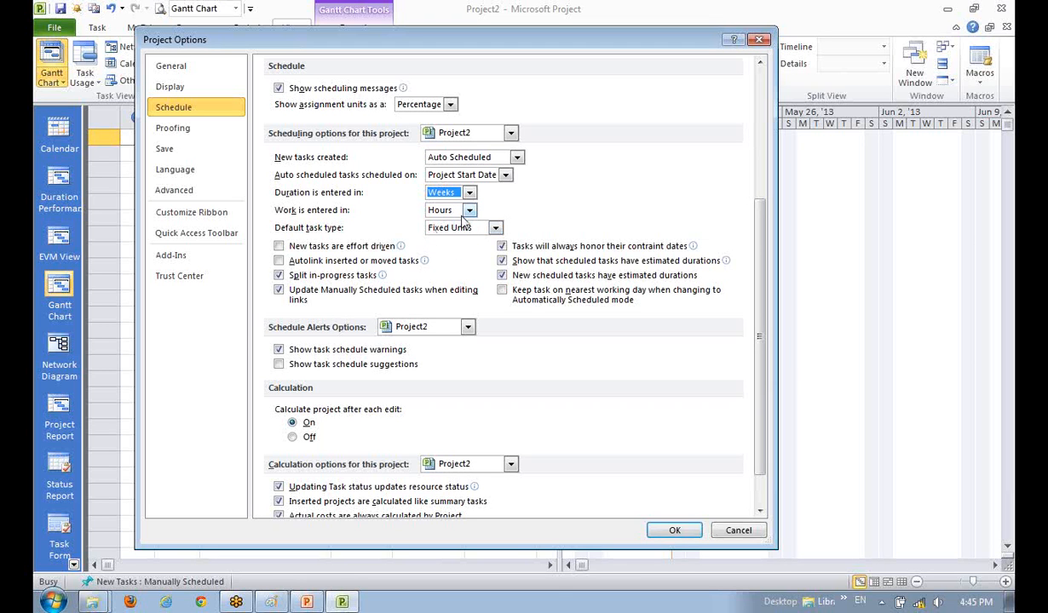
- Set the duration unit back to Days and keep work entered in Hours
{"action": "left_click", "coordinate": [468, 194]}
{"action": "left_click", "coordinate": [441, 234]}
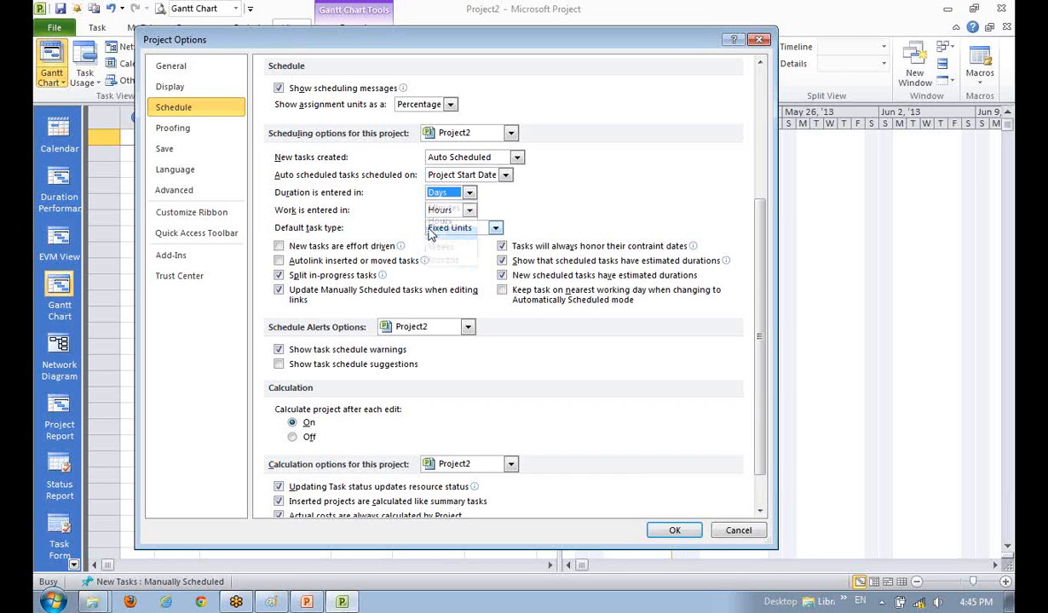
{"action": "left_click", "coordinate": [448, 212]}
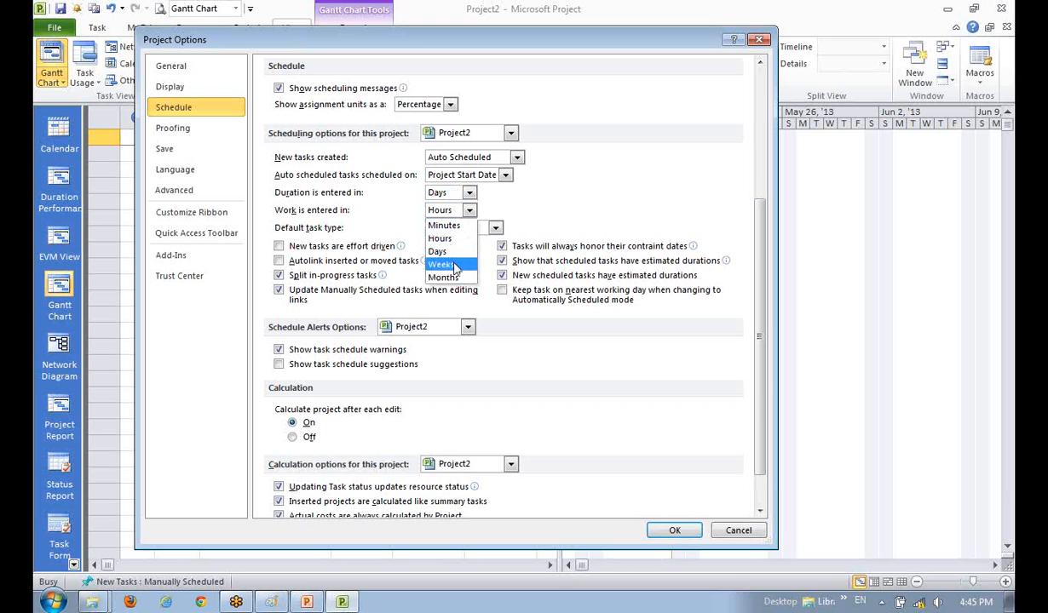
{"action": "left_click", "coordinate": [526, 210]}
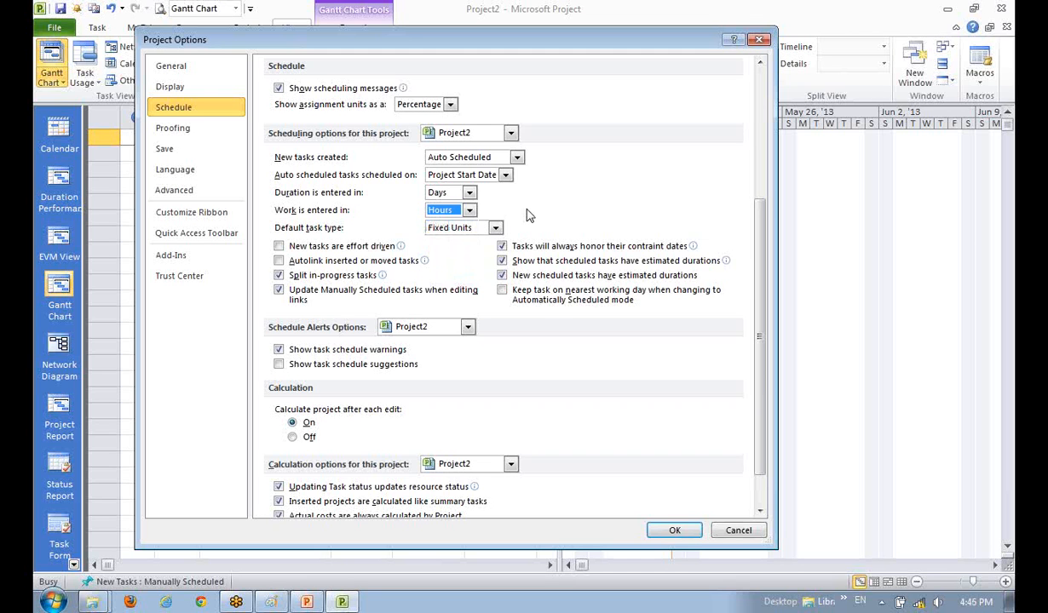
- Examine the task checkboxes, schedule alerts and calculation settings in the remainder of the schedule options
{"action": "scroll", "coordinate": [528, 237], "scroll_direction": "down", "scroll_amount": 1}
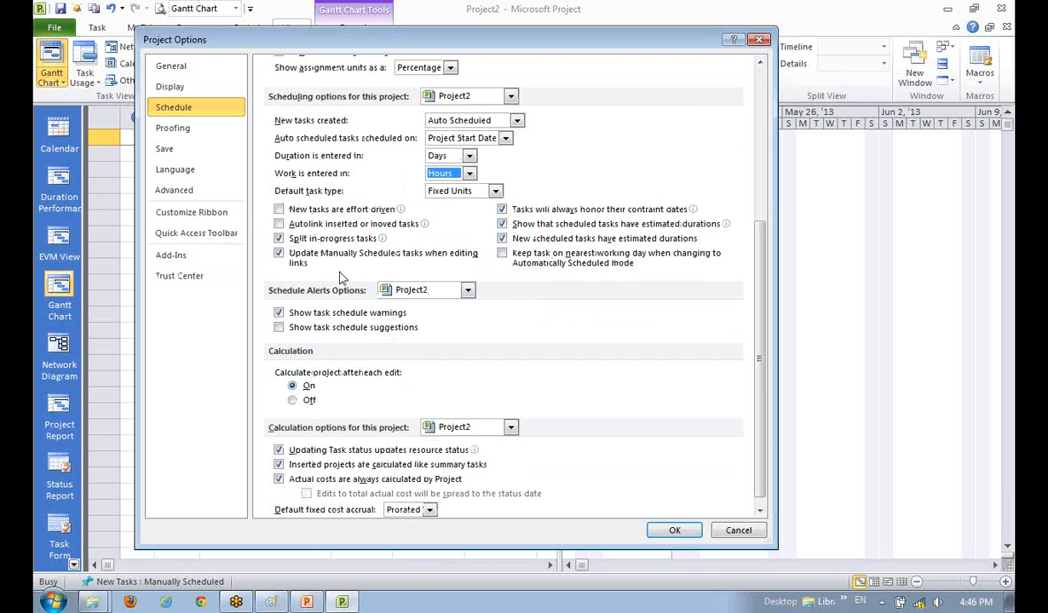
{"action": "mouse_move", "coordinate": [336, 219]}
{"action": "mouse_move", "coordinate": [282, 218]}
{"action": "scroll", "coordinate": [300, 218], "scroll_direction": "down", "scroll_amount": 1}
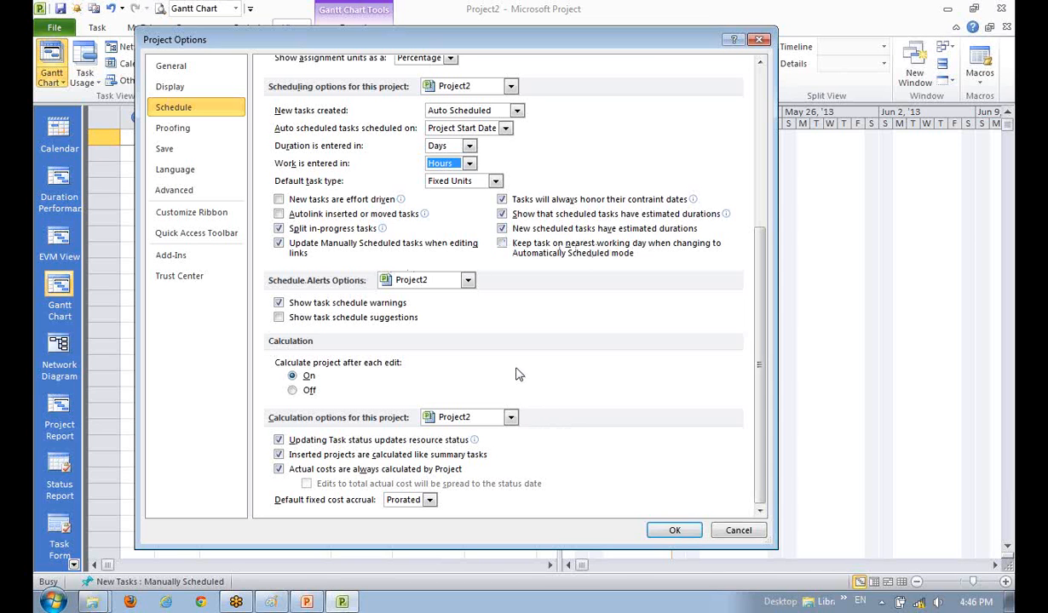
{"action": "scroll", "coordinate": [517, 372], "scroll_direction": "up", "scroll_amount": 2}
{"action": "scroll", "coordinate": [517, 372], "scroll_direction": "up", "scroll_amount": 1}
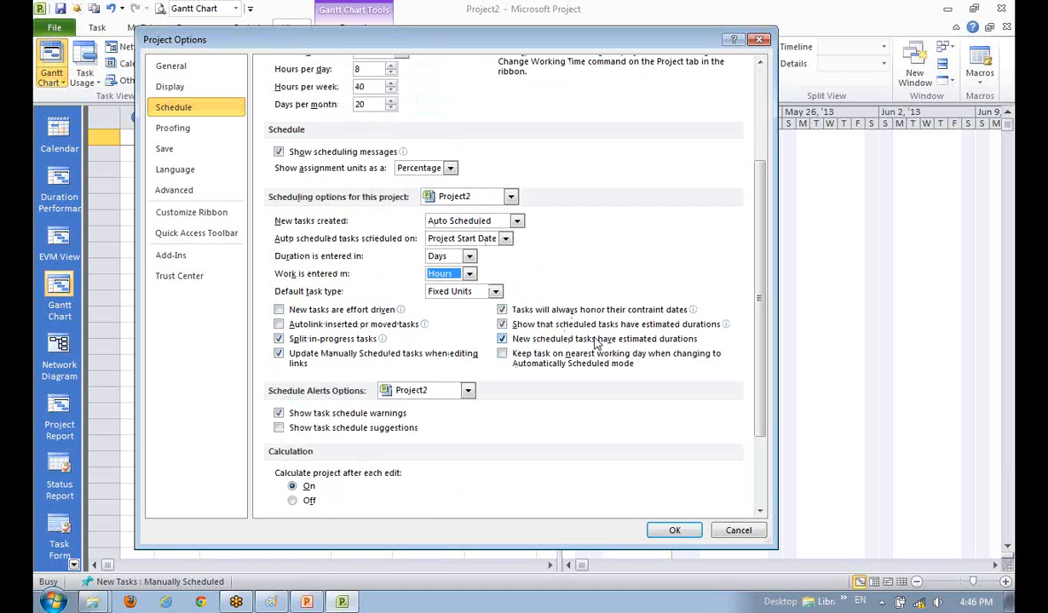
{"action": "scroll", "coordinate": [592, 339], "scroll_direction": "up", "scroll_amount": 2}
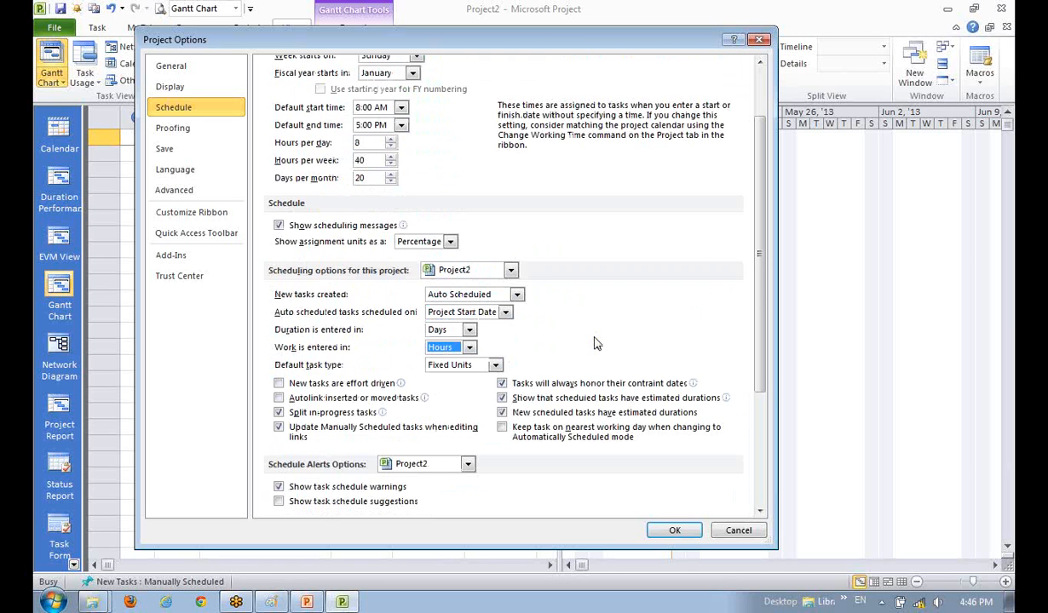
{"action": "scroll", "coordinate": [596, 343], "scroll_direction": "up", "scroll_amount": 2}
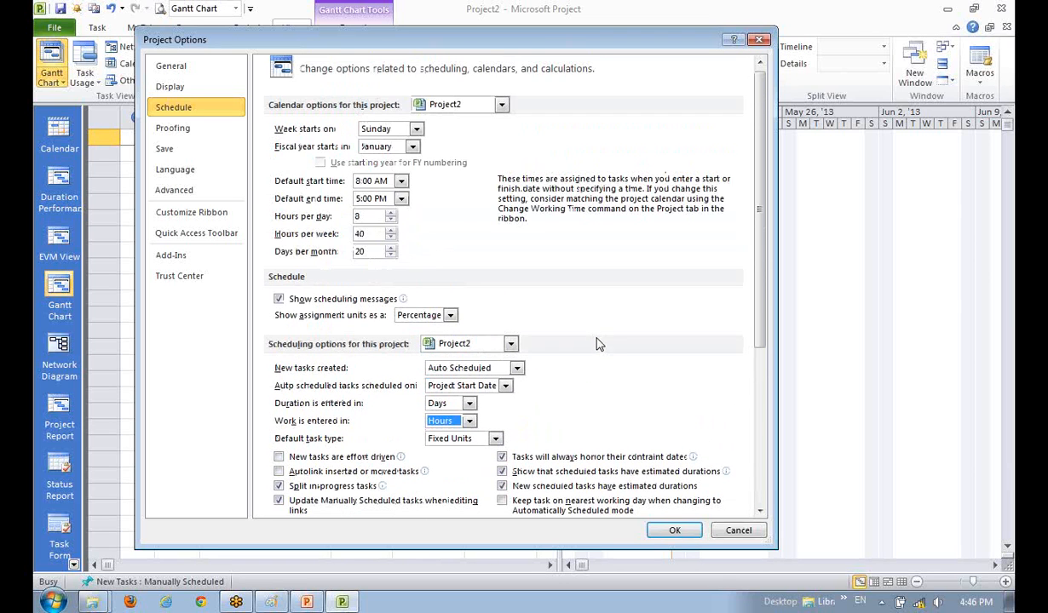
- View the proofing, save and language options of the program
{"action": "left_click", "coordinate": [189, 130]}
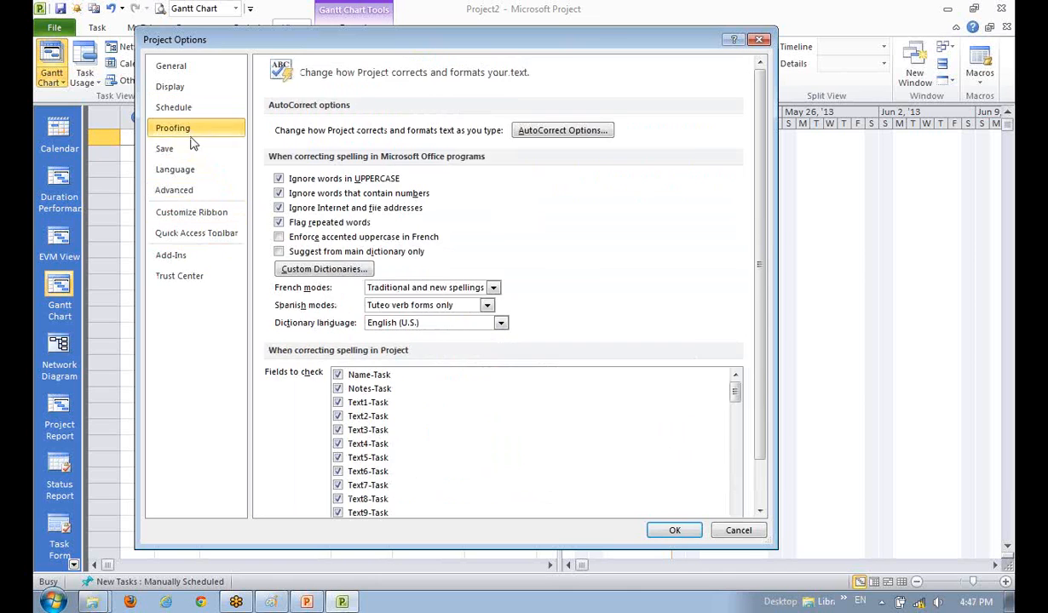
{"action": "left_click", "coordinate": [188, 149]}
{"action": "left_click", "coordinate": [195, 173]}
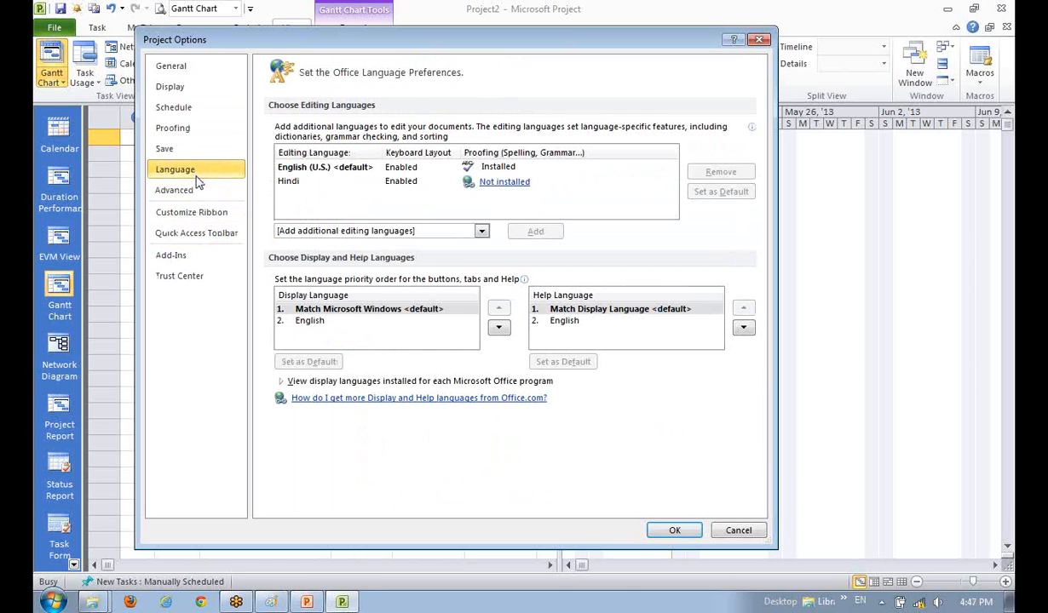
- Return to the schedule options and read the explanation of the "New tasks are effort driven" setting
{"action": "left_click", "coordinate": [196, 106]}
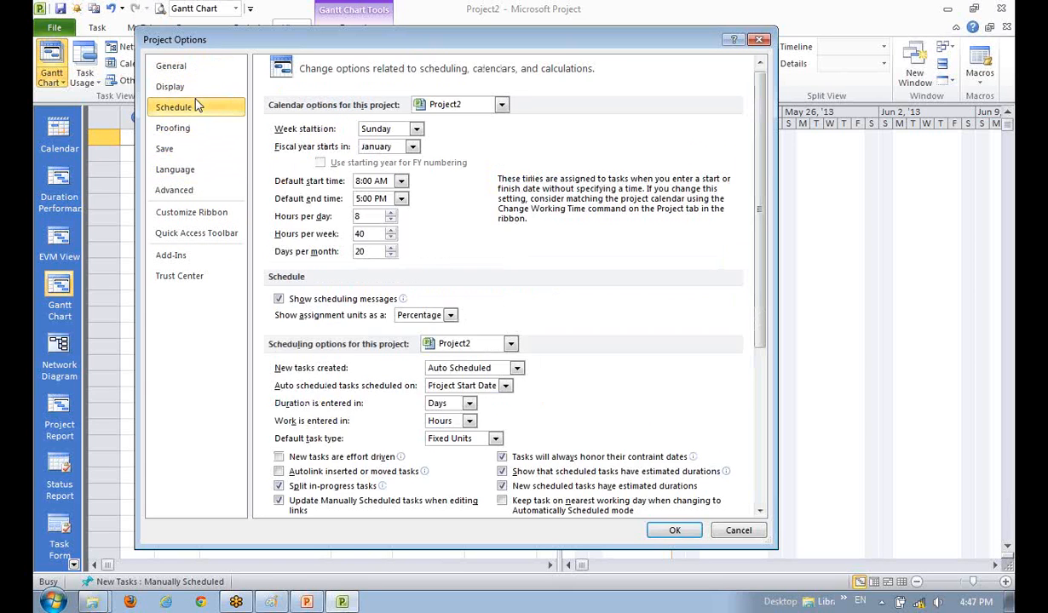
{"action": "scroll", "coordinate": [634, 341], "scroll_direction": "down", "scroll_amount": 2}
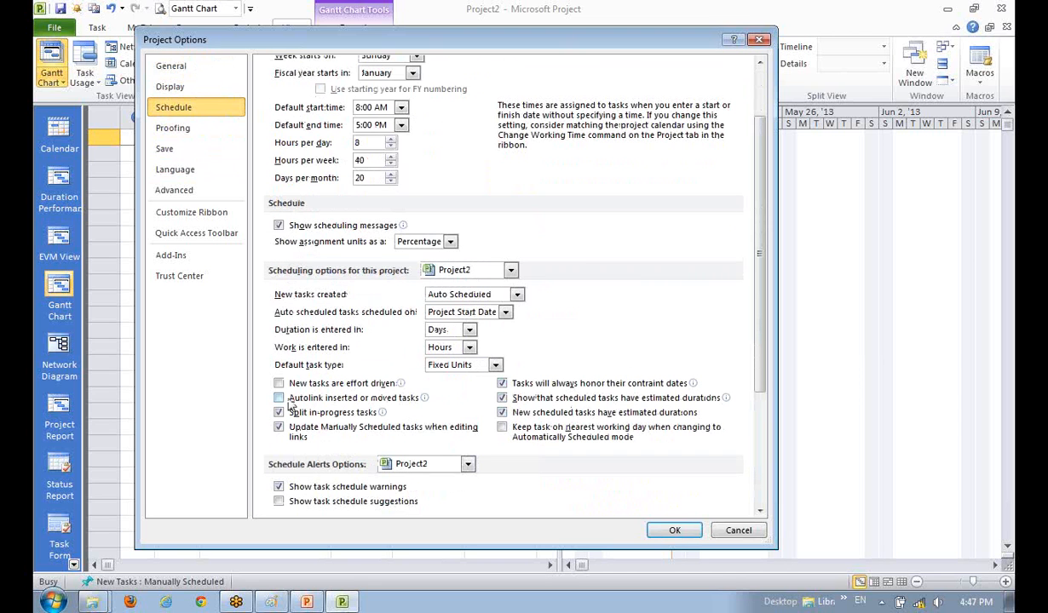
{"action": "mouse_move", "coordinate": [343, 391]}
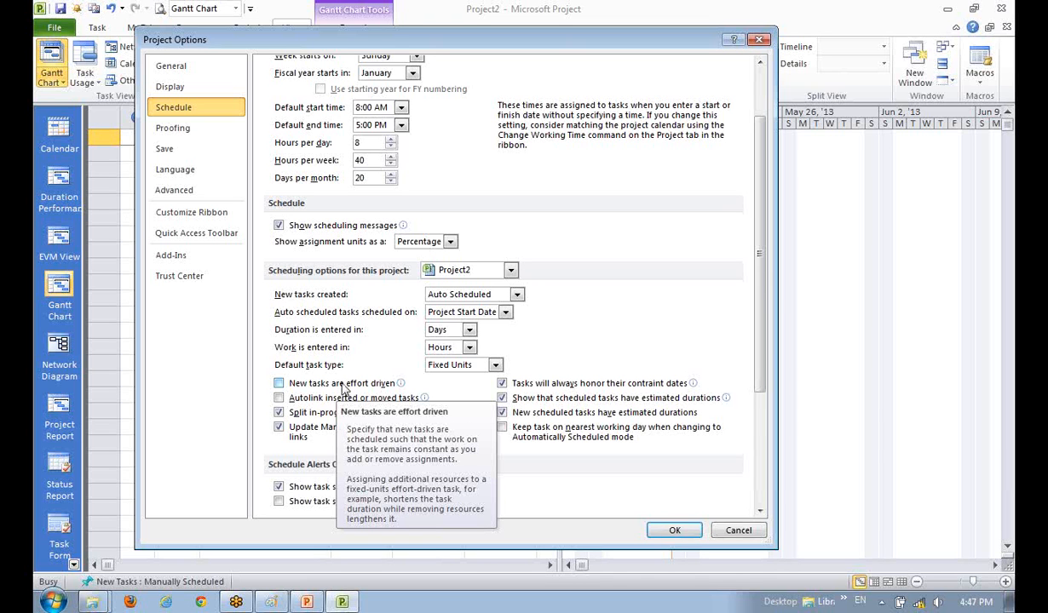
{"action": "scroll", "coordinate": [340, 366], "scroll_direction": "up", "scroll_amount": 3}
{"action": "scroll", "coordinate": [281, 337], "scroll_direction": "down", "scroll_amount": 1}
{"action": "scroll", "coordinate": [247, 307], "scroll_direction": "up", "scroll_amount": 1}
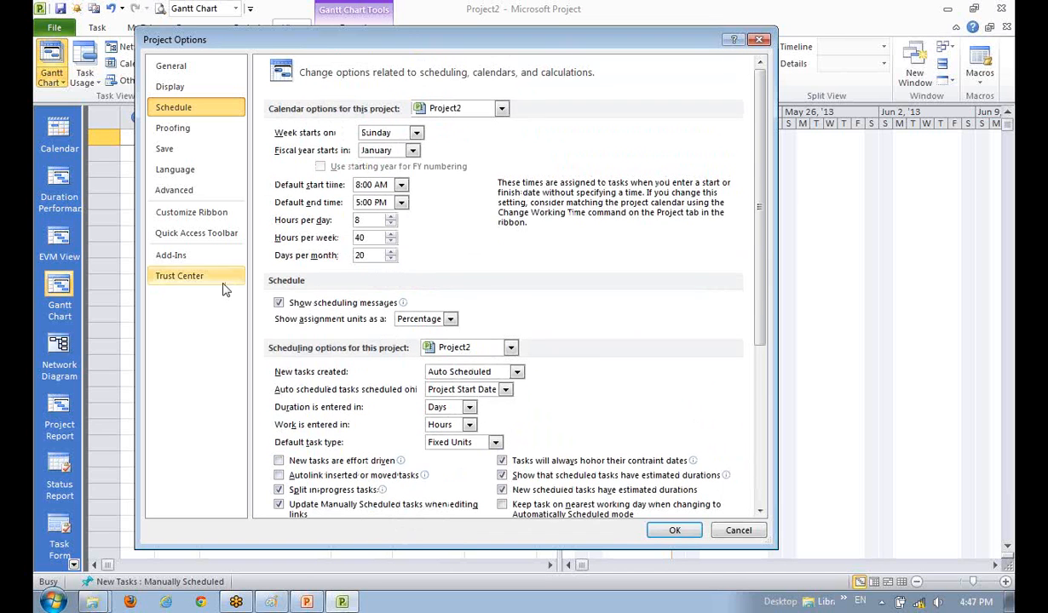
- Examine the advanced options, from the general settings down to the cross project linking options
{"action": "left_click", "coordinate": [173, 194]}
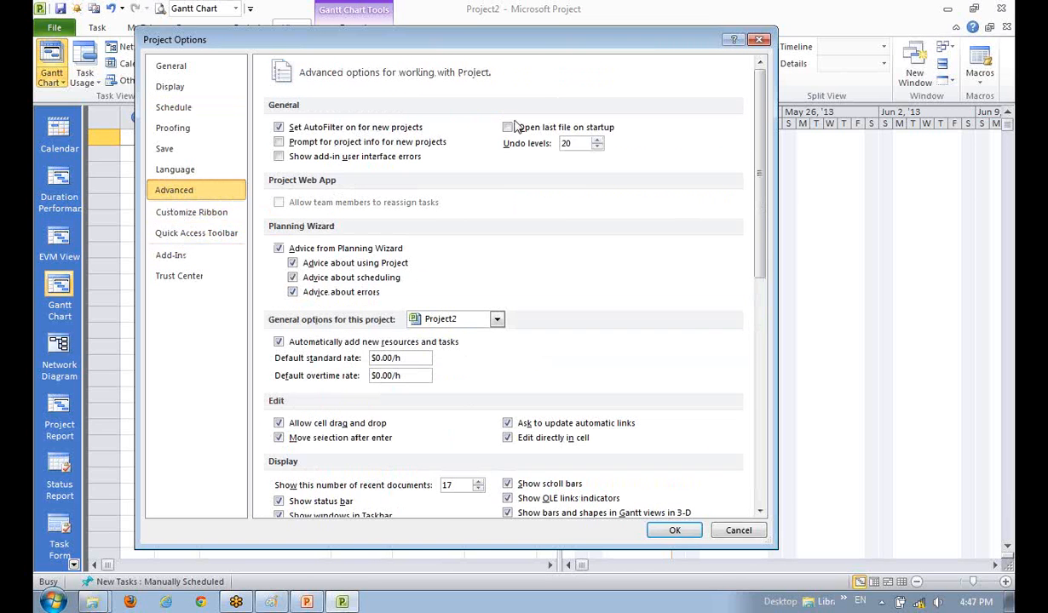
{"action": "scroll", "coordinate": [516, 464], "scroll_direction": "down", "scroll_amount": 4}
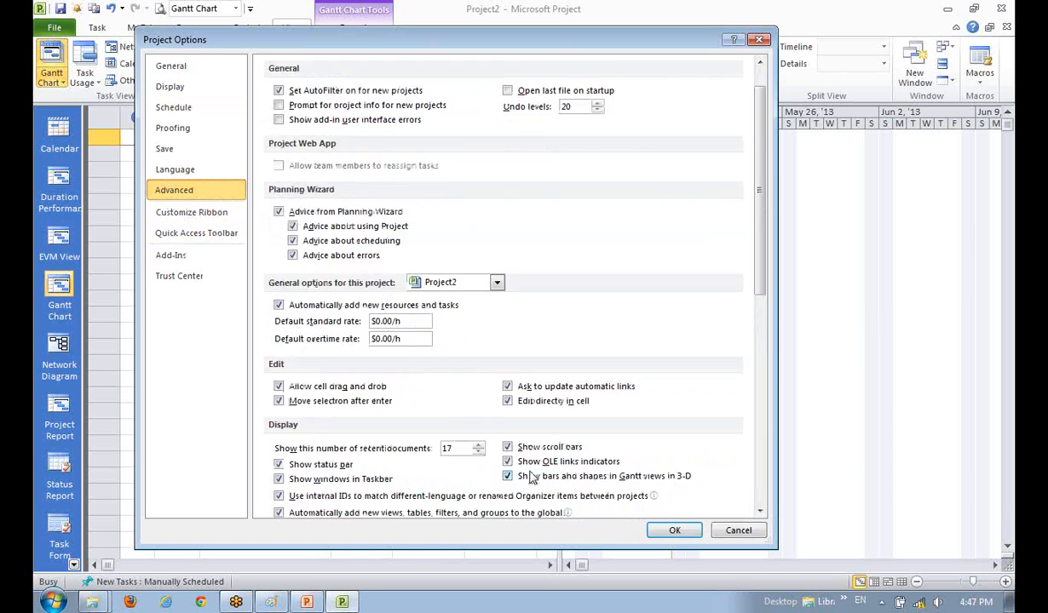
{"action": "scroll", "coordinate": [529, 476], "scroll_direction": "down", "scroll_amount": 2}
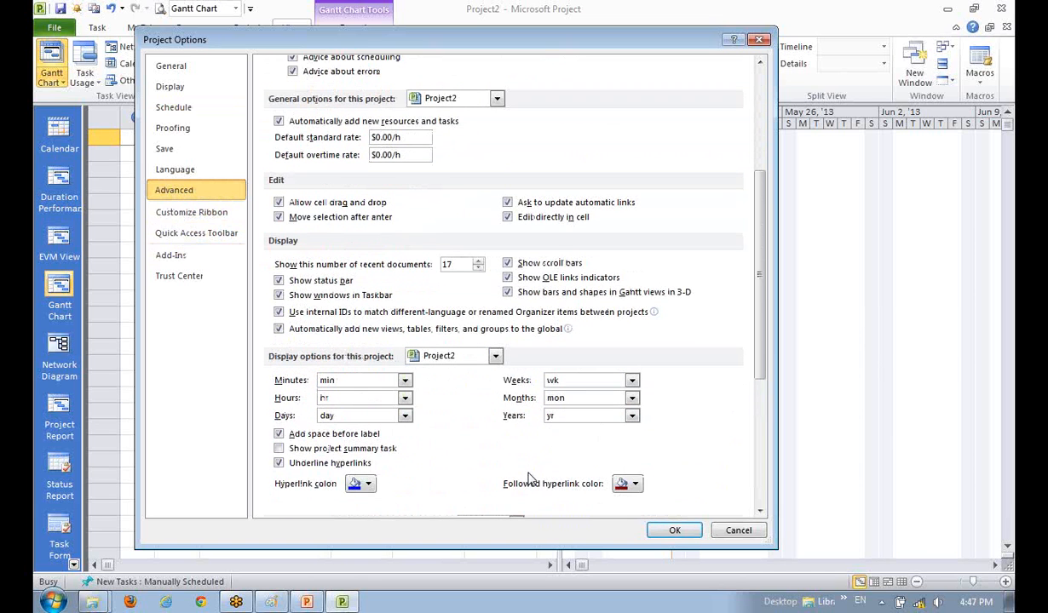
{"action": "scroll", "coordinate": [529, 504], "scroll_direction": "down", "scroll_amount": 1}
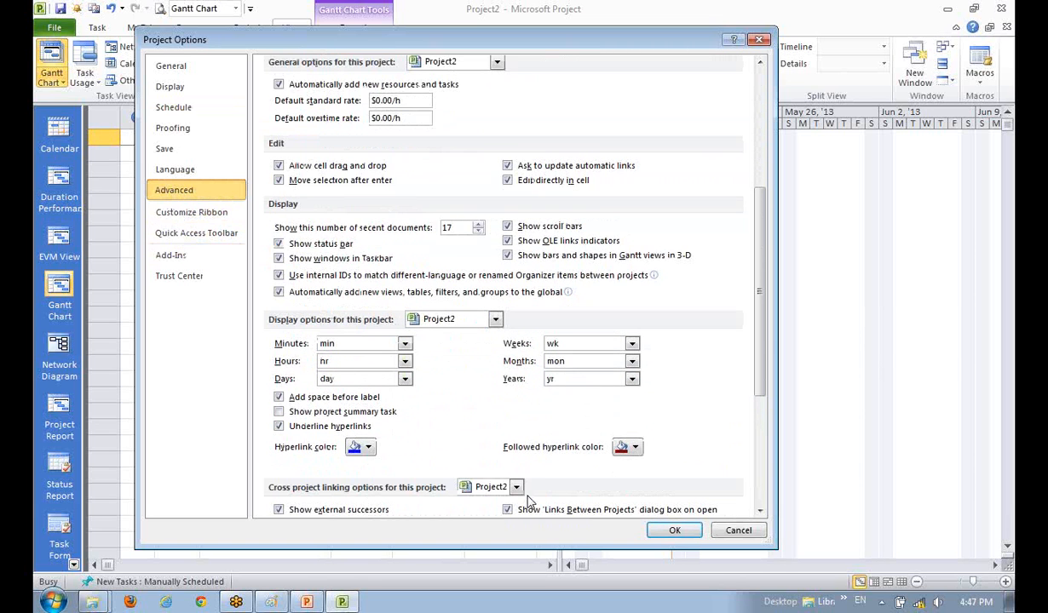
{"action": "scroll", "coordinate": [511, 482], "scroll_direction": "up", "scroll_amount": 7}
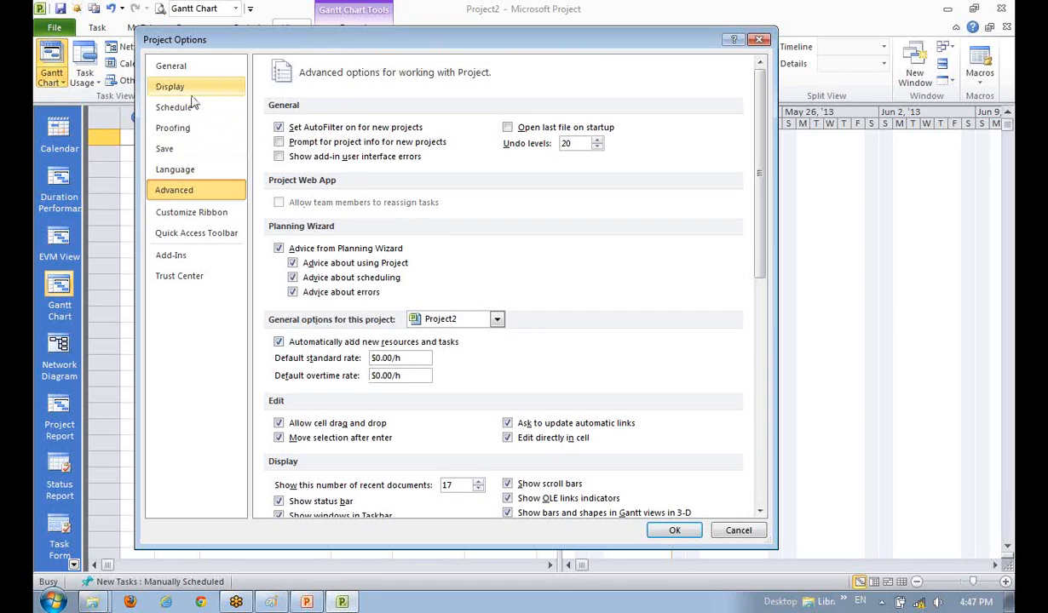
- Recheck the general, display and schedule options, and accept the project options
{"action": "left_click", "coordinate": [187, 66]}
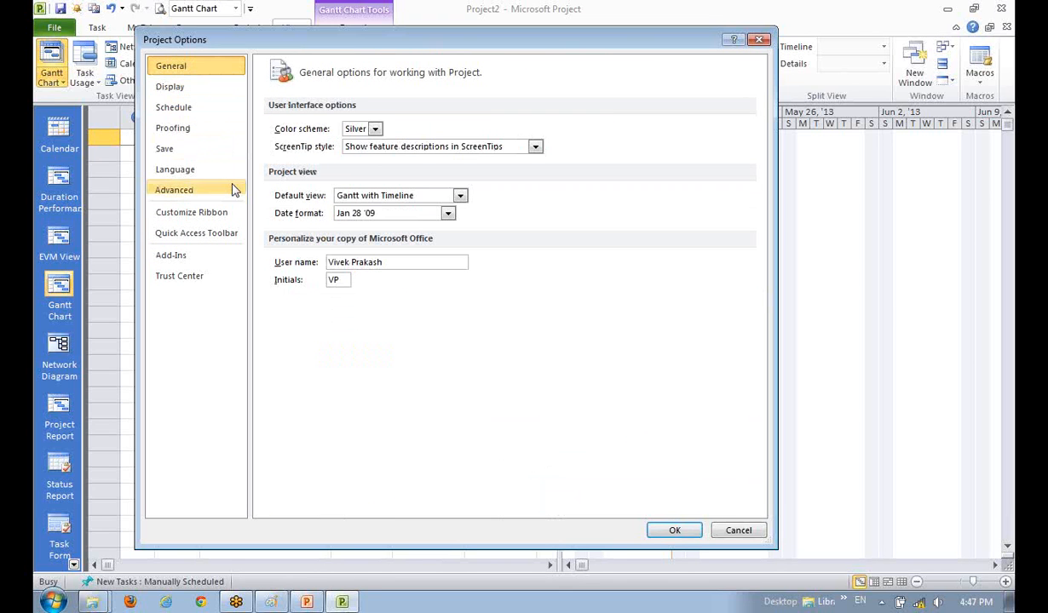
{"action": "left_click", "coordinate": [175, 86]}
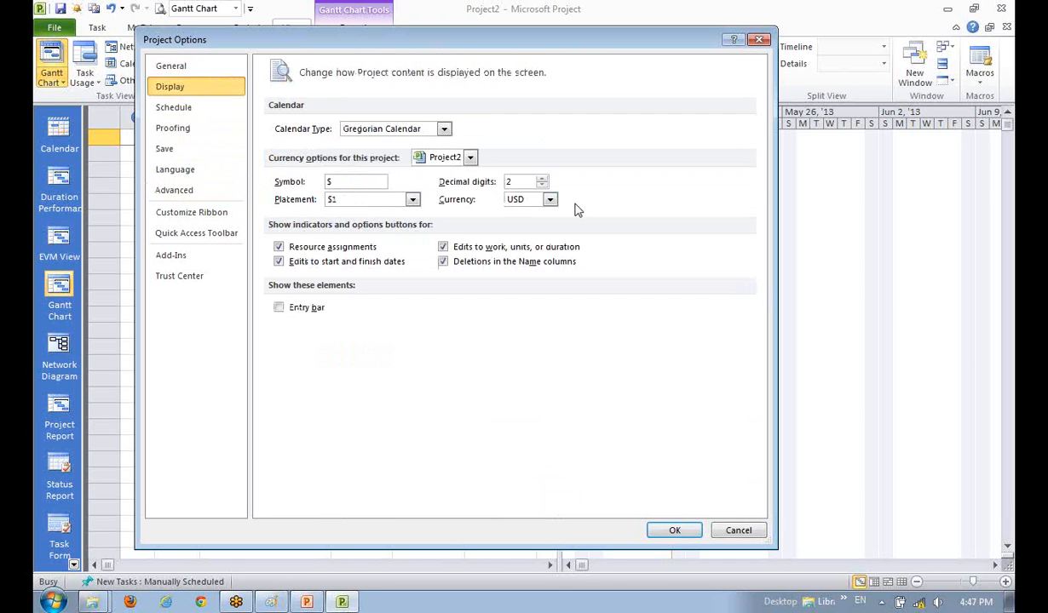
{"action": "left_click", "coordinate": [191, 108]}
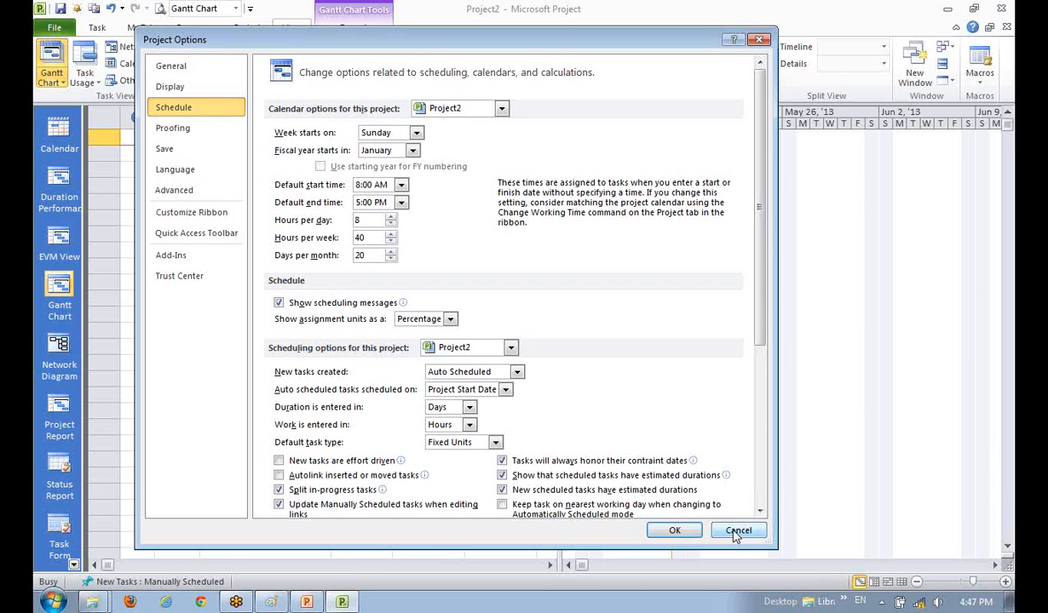
{"action": "left_click", "coordinate": [686, 535]}
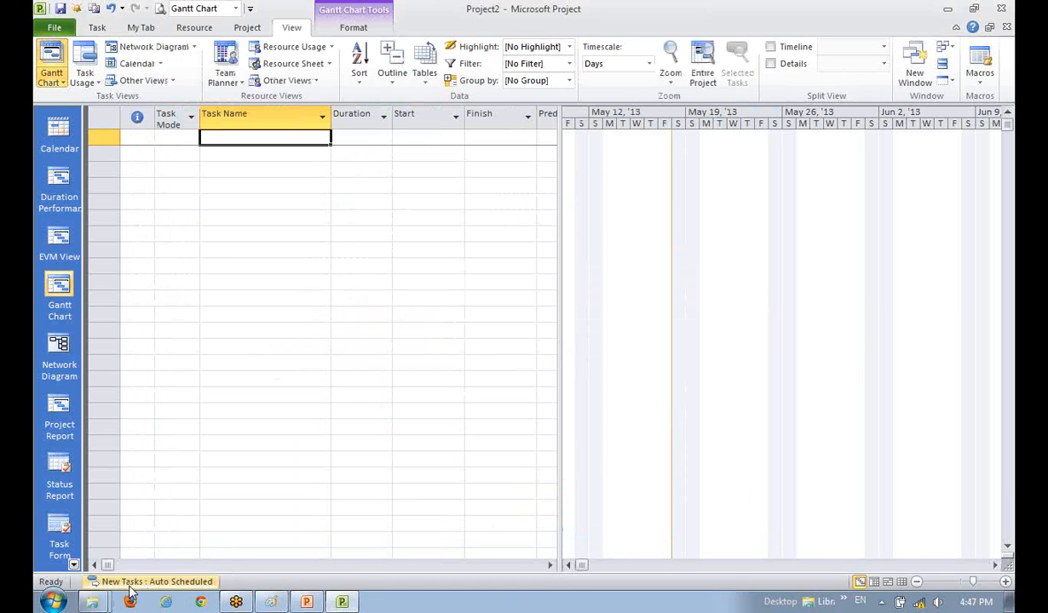
- Switch the scheduling mode for new tasks to Manually Scheduled and back to Auto Scheduled
{"action": "left_click", "coordinate": [190, 588]}
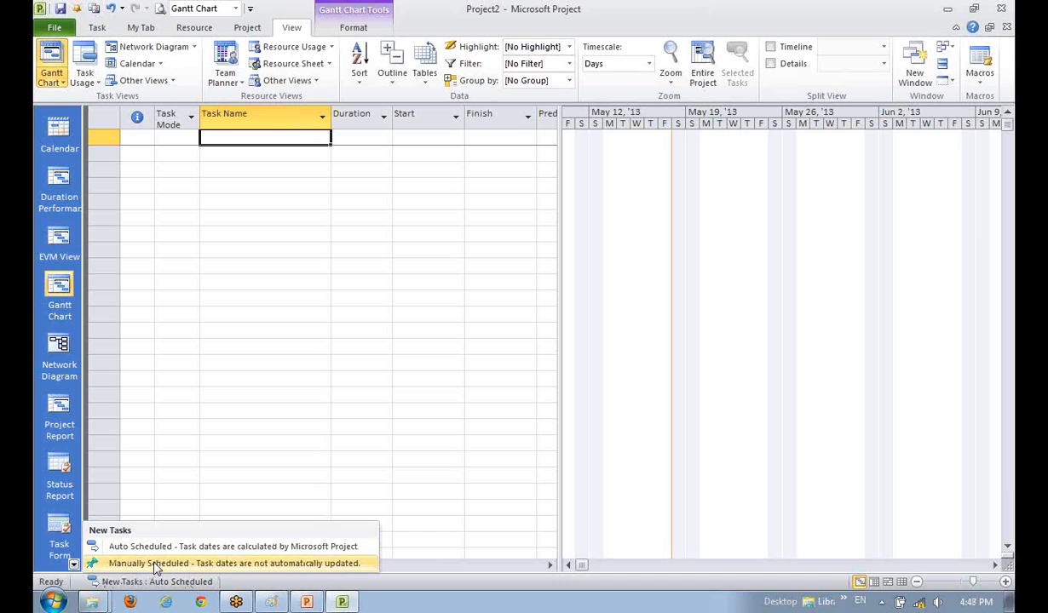
{"action": "left_click", "coordinate": [154, 563]}
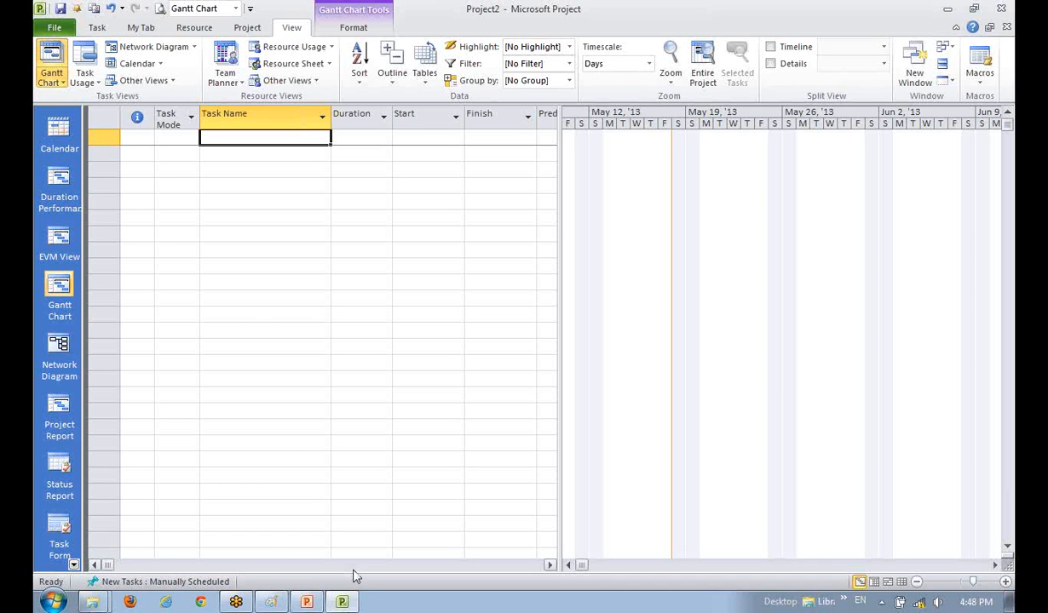
{"action": "left_click", "coordinate": [201, 581]}
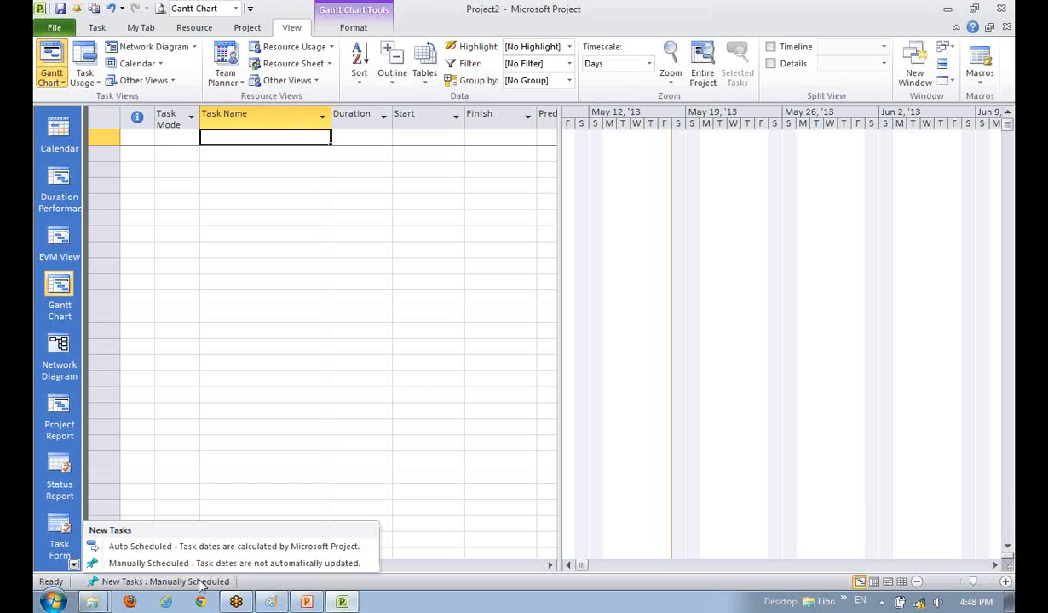
{"action": "left_click", "coordinate": [151, 552]}
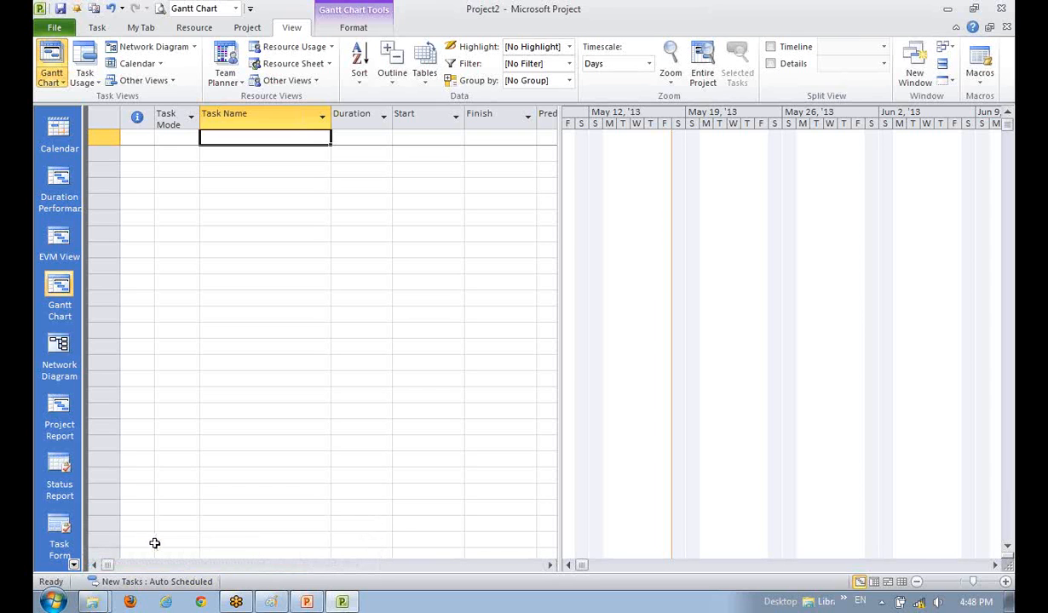
{"action": "left_click", "coordinate": [234, 217]}
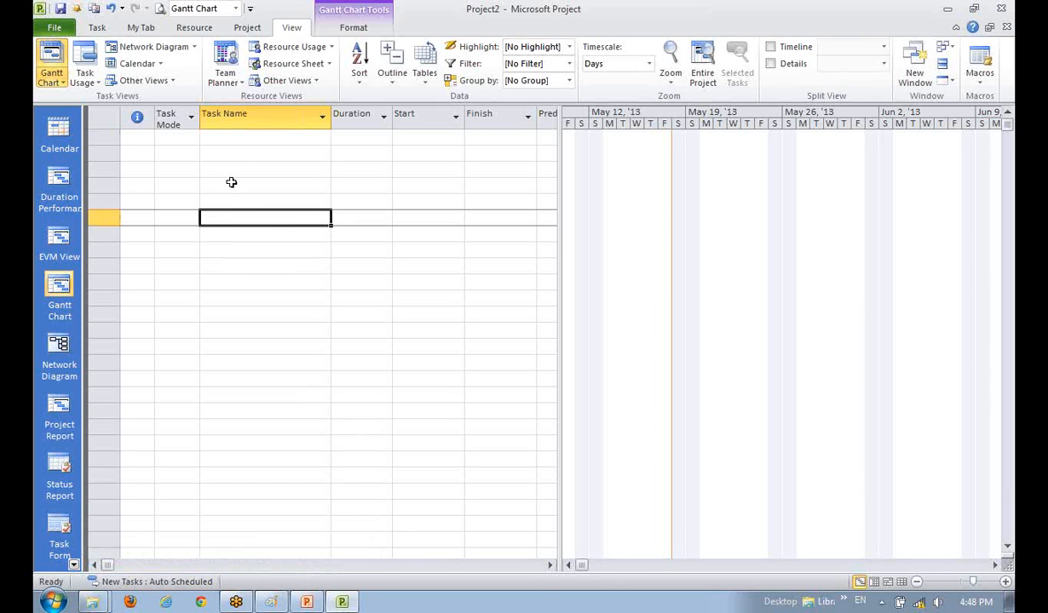
- Select the first empty task row and open the project's working time settings
{"action": "left_click", "coordinate": [231, 168]}
{"action": "left_click", "coordinate": [236, 138]}
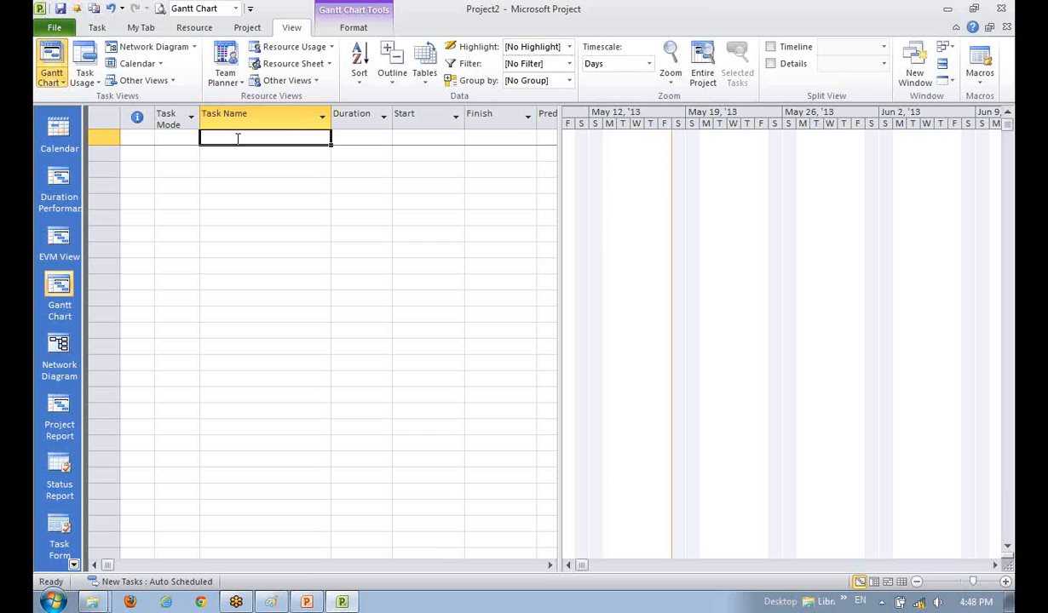
{"action": "left_click", "coordinate": [247, 34]}
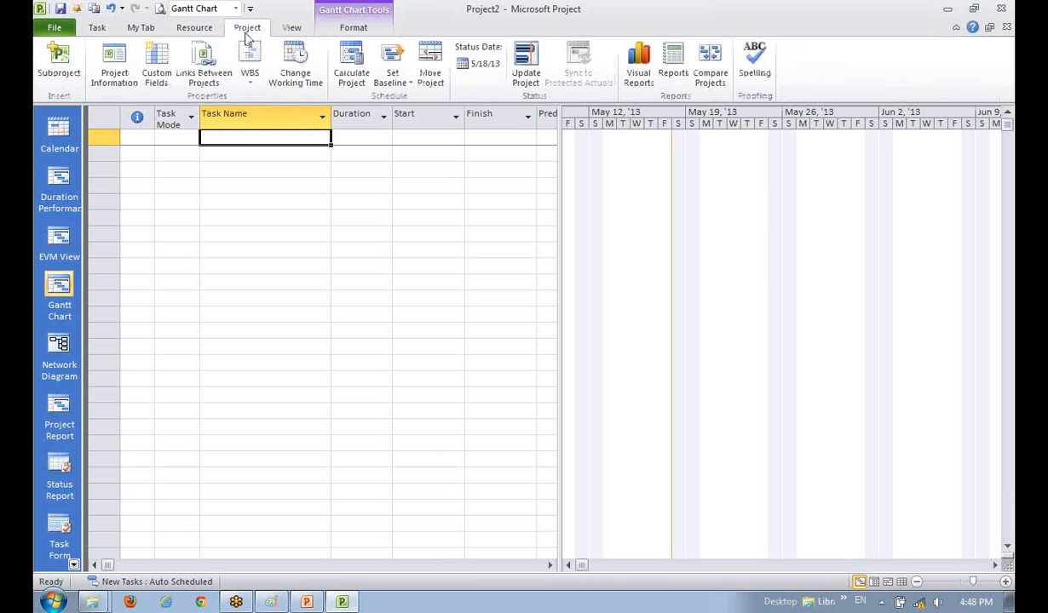
{"action": "left_click", "coordinate": [294, 77]}
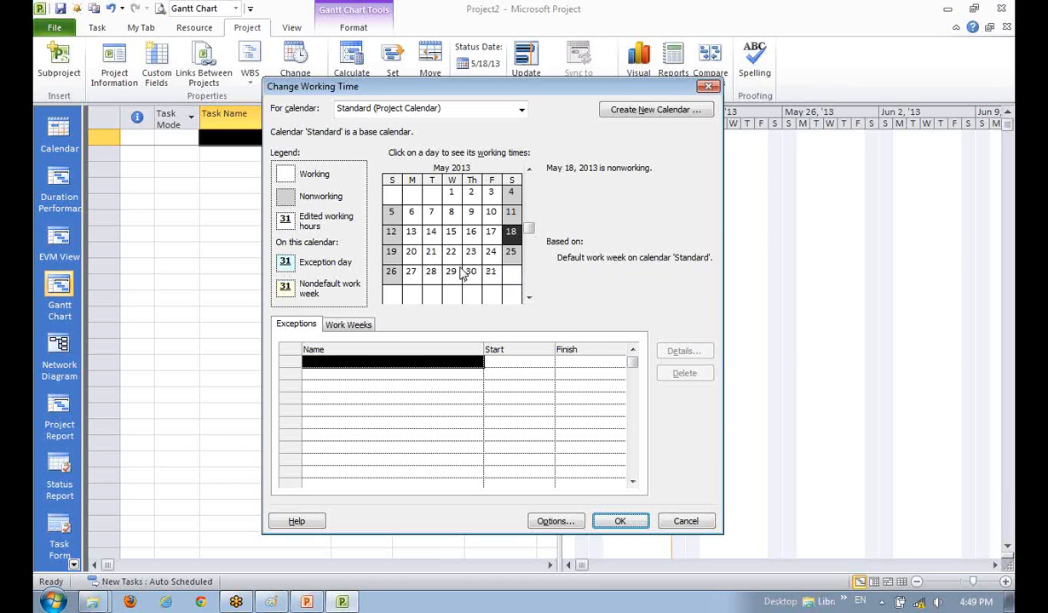
- Compare the exceptions list with the work weeks list of the Standard calendar, ending on the exceptions
{"action": "left_click", "coordinate": [304, 329]}
{"action": "left_click", "coordinate": [326, 325]}
{"action": "left_click", "coordinate": [307, 329]}
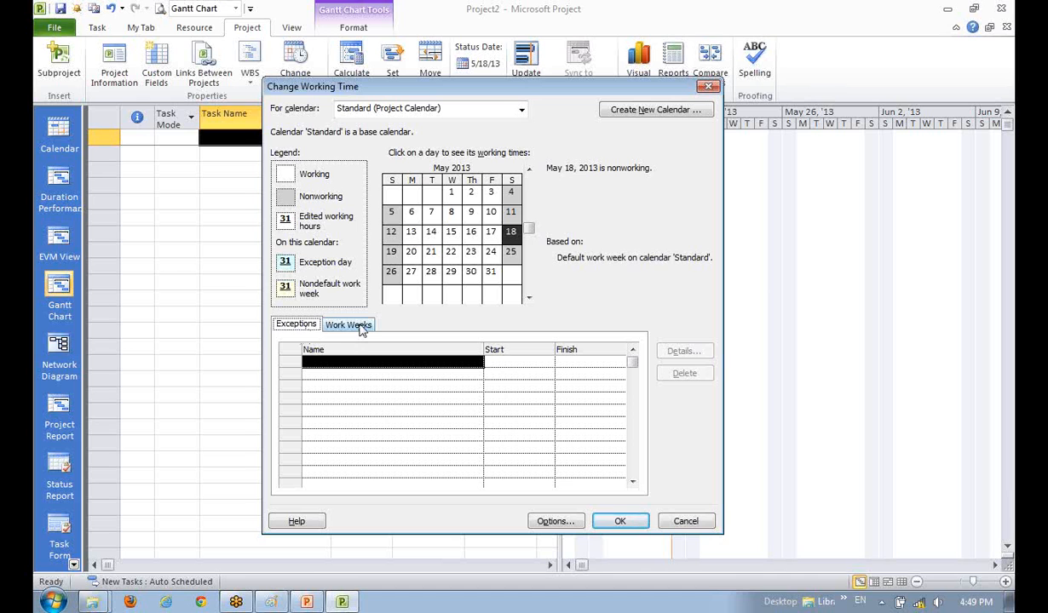
{"action": "left_click", "coordinate": [357, 326]}
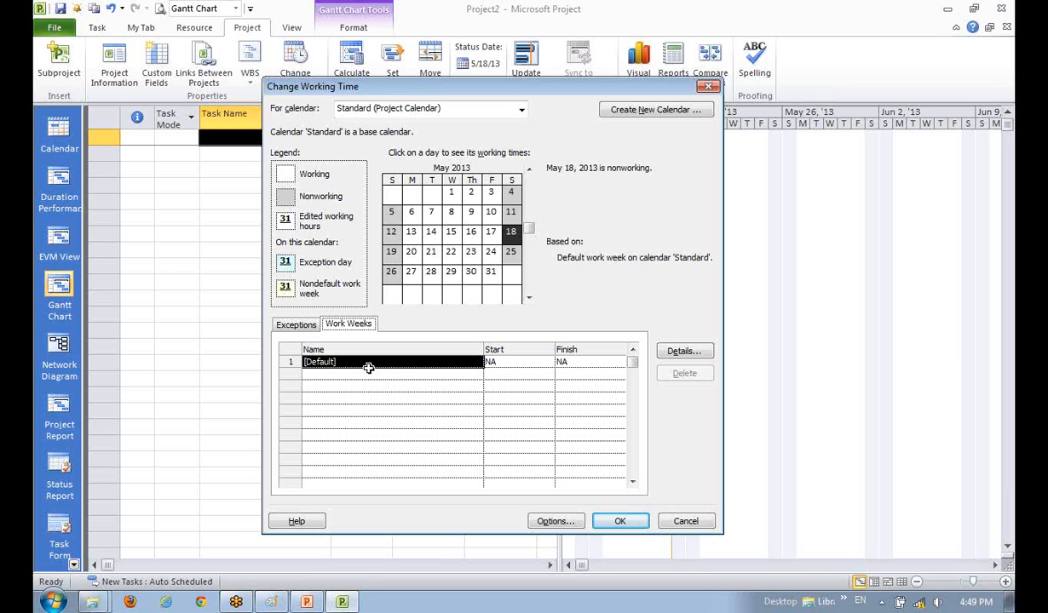
{"action": "left_click", "coordinate": [286, 325]}
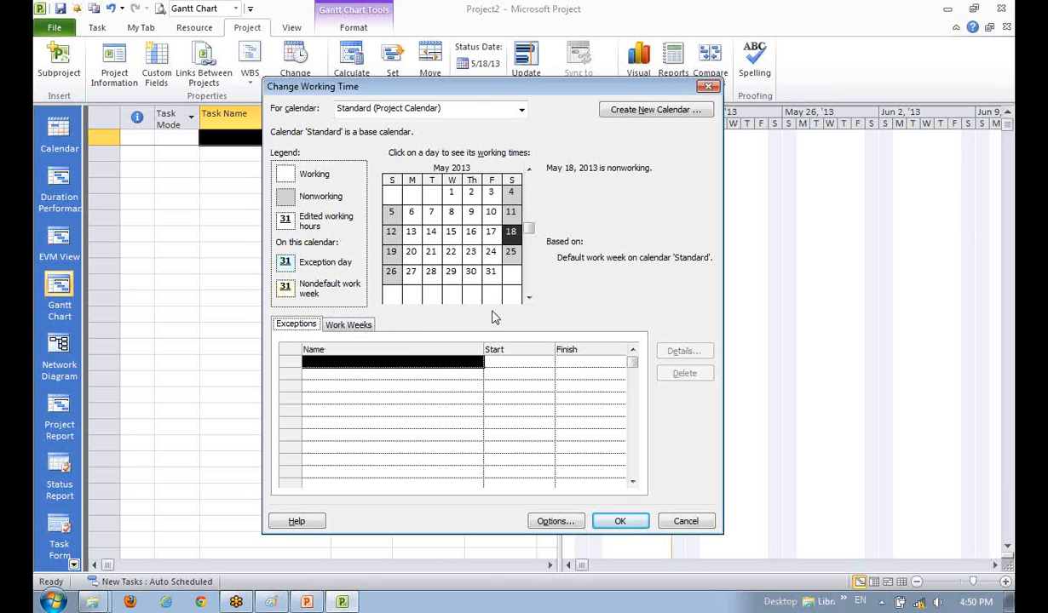
- Keep Standard (Project Calendar) as the calendar and browse its months between April and July 2013, returning to May
{"action": "left_click", "coordinate": [523, 112]}
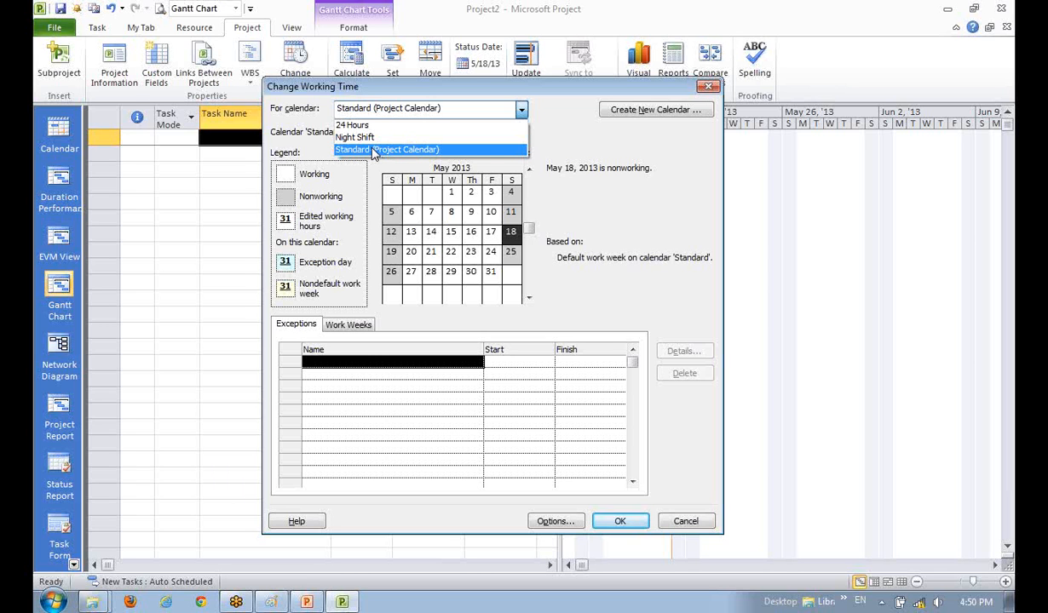
{"action": "left_click", "coordinate": [372, 152]}
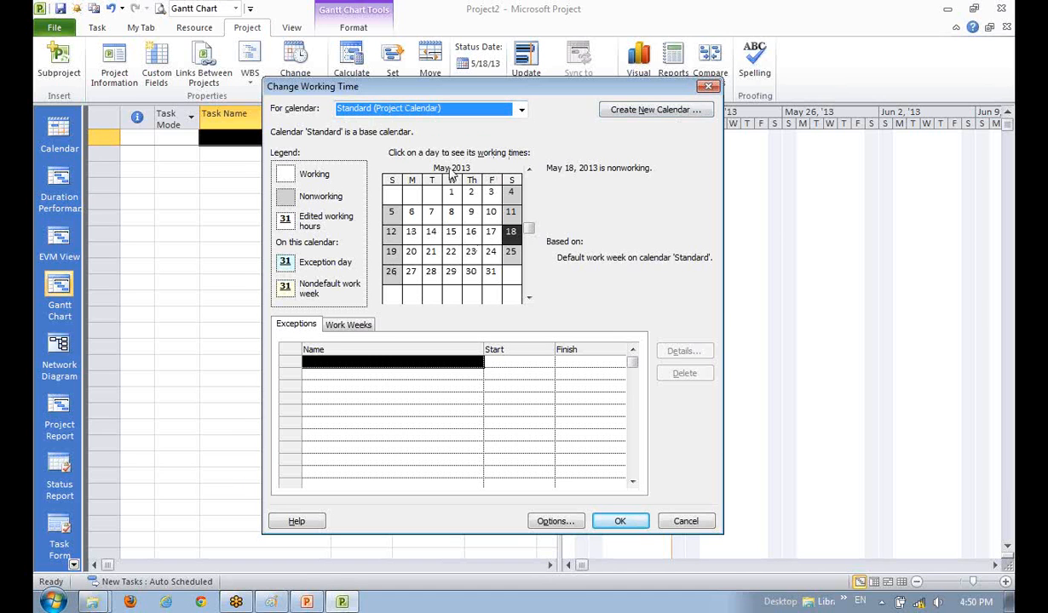
{"action": "left_click", "coordinate": [528, 298]}
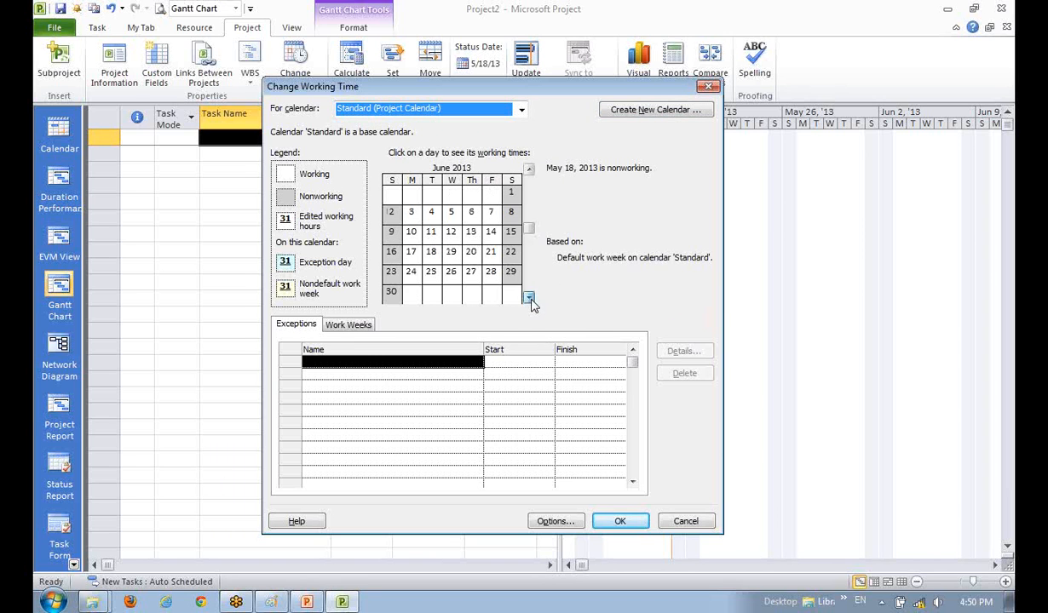
{"action": "left_click", "coordinate": [530, 170]}
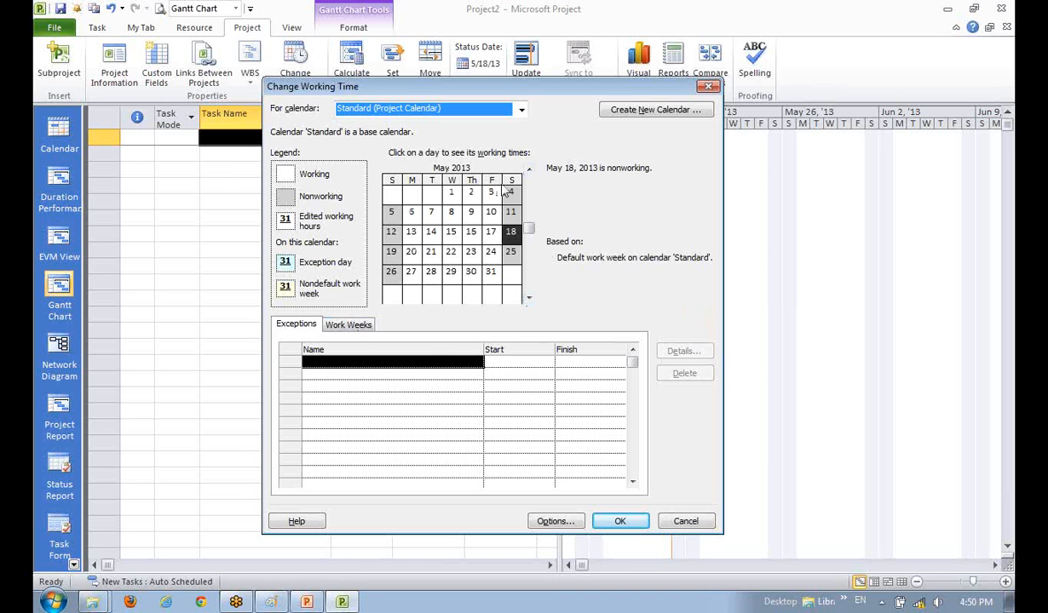
{"action": "left_click", "coordinate": [529, 168]}
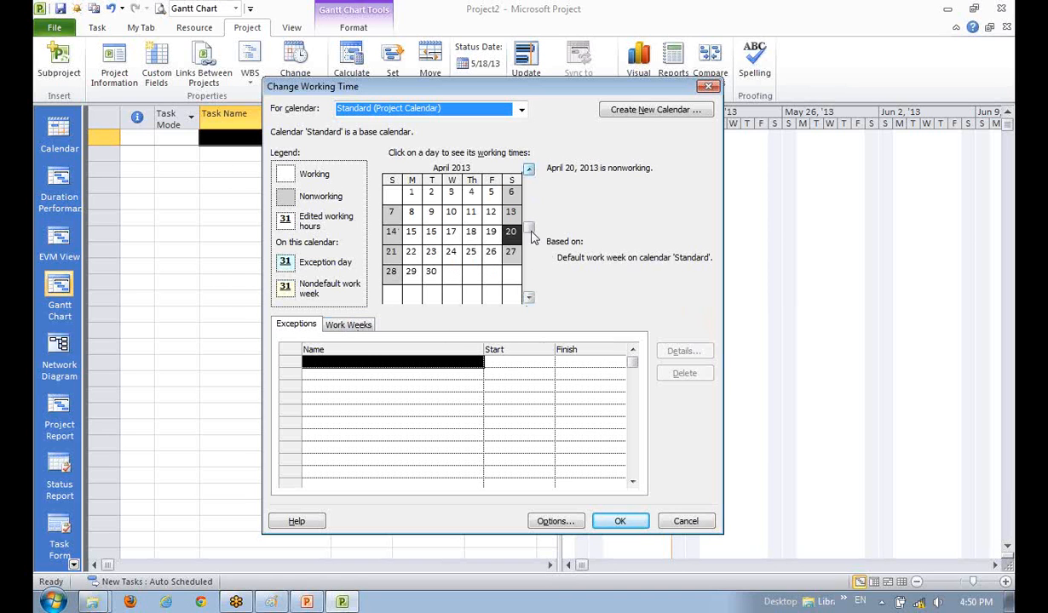
{"action": "left_click", "coordinate": [529, 297]}
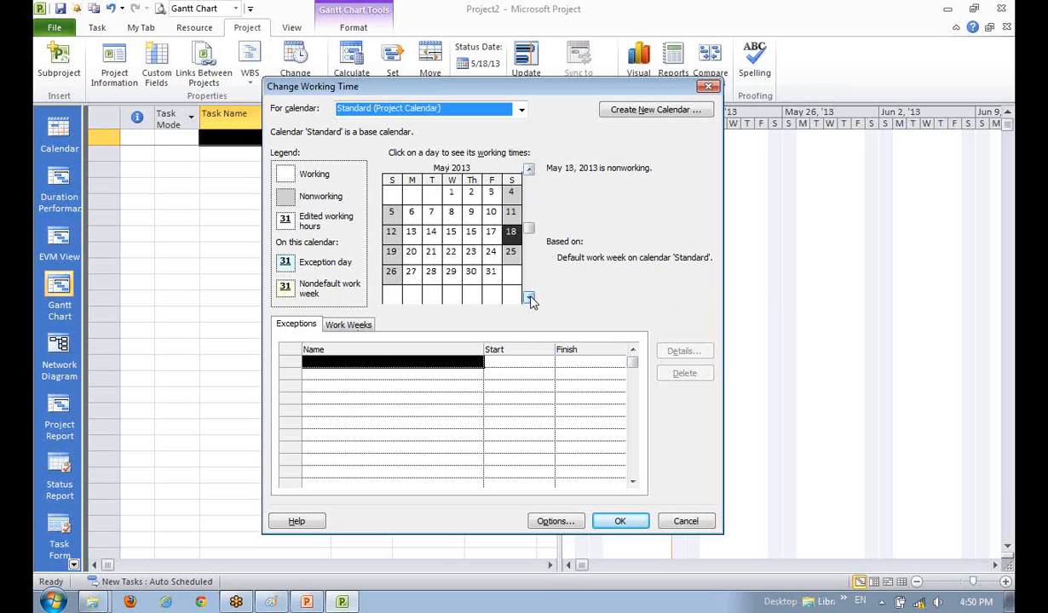
{"action": "left_click", "coordinate": [529, 297]}
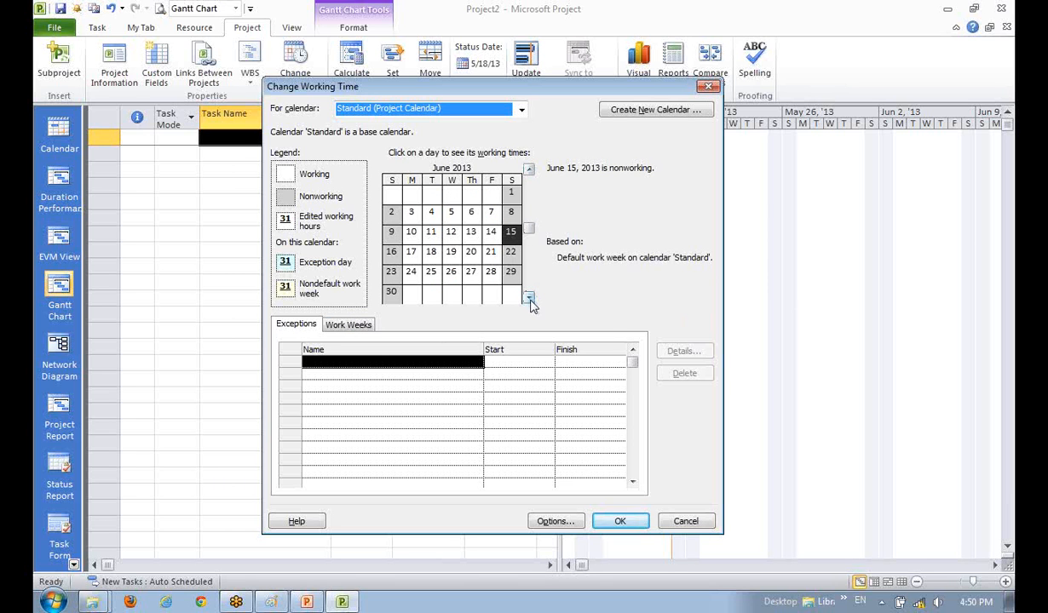
{"action": "left_click", "coordinate": [529, 297]}
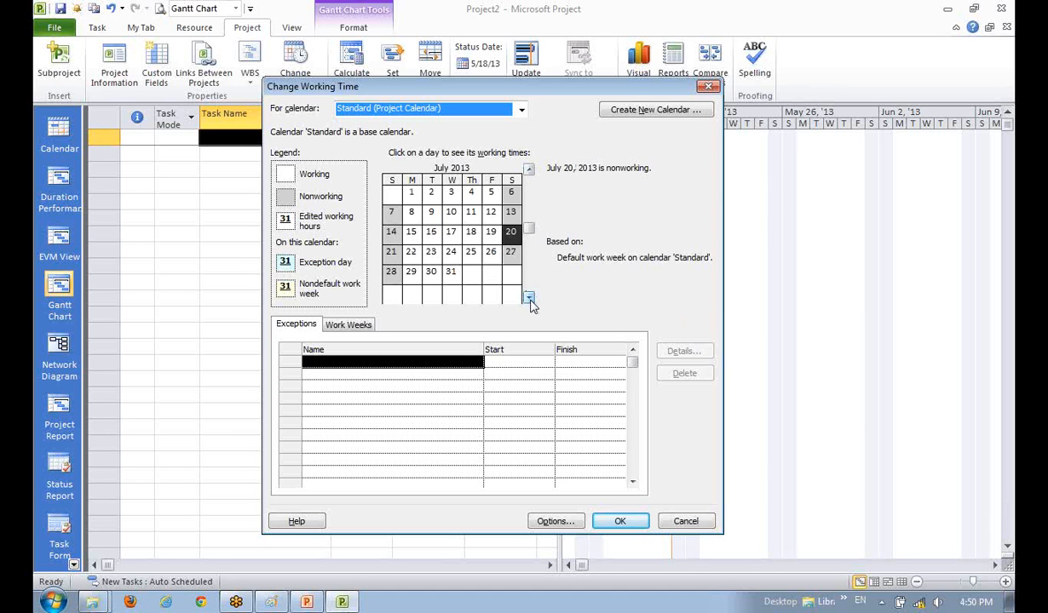
{"action": "left_click", "coordinate": [528, 168]}
{"action": "left_click", "coordinate": [529, 168]}
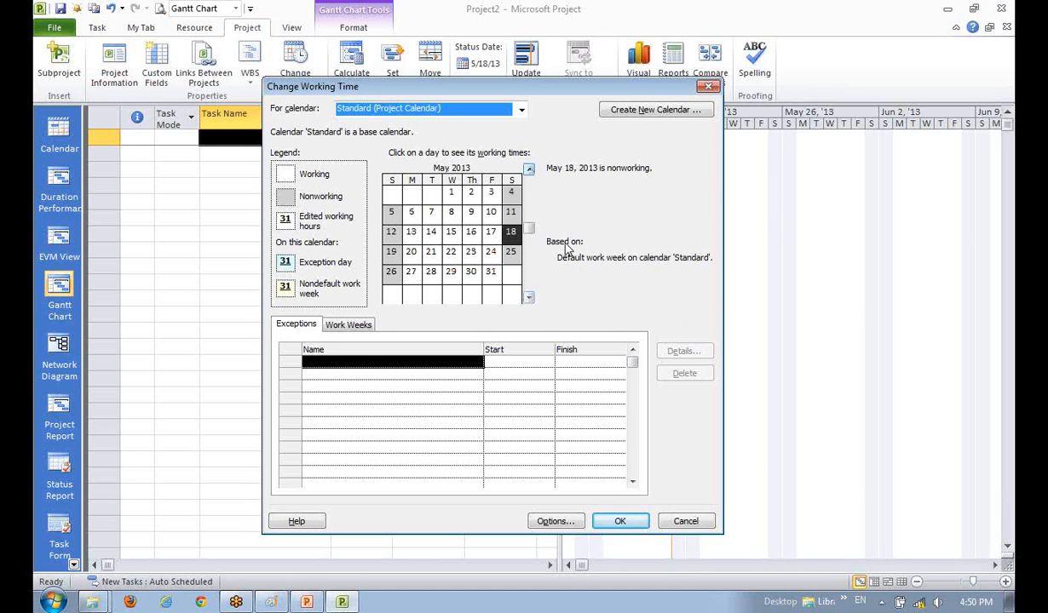
- Add a calendar exception named "May Day" on May 1, 2013 to the Standard calendar
{"action": "left_click", "coordinate": [451, 194]}
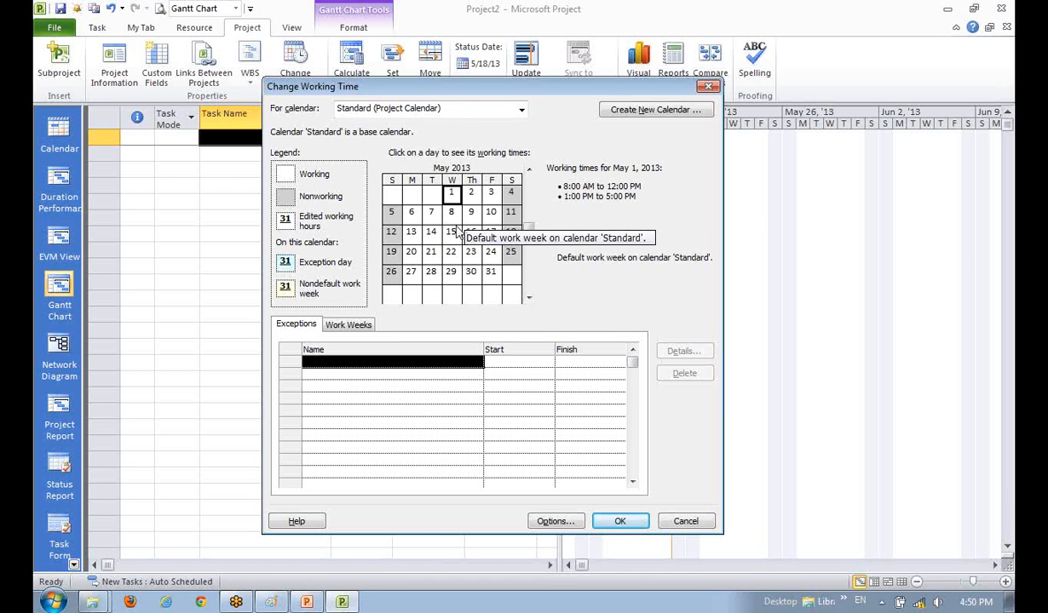
{"action": "left_click", "coordinate": [451, 213]}
{"action": "left_click", "coordinate": [452, 195]}
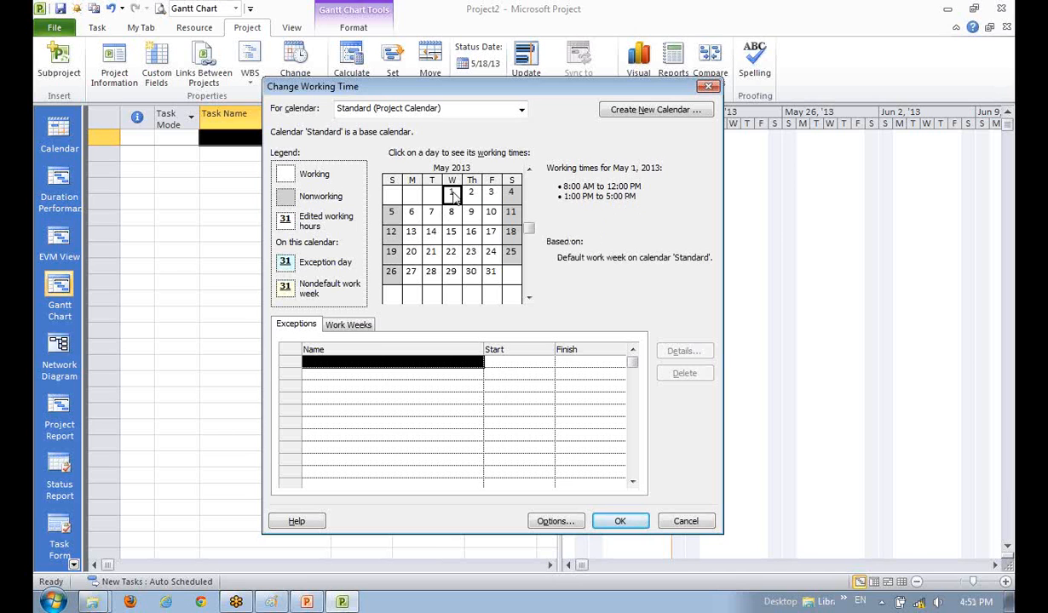
{"action": "left_click", "coordinate": [362, 362]}
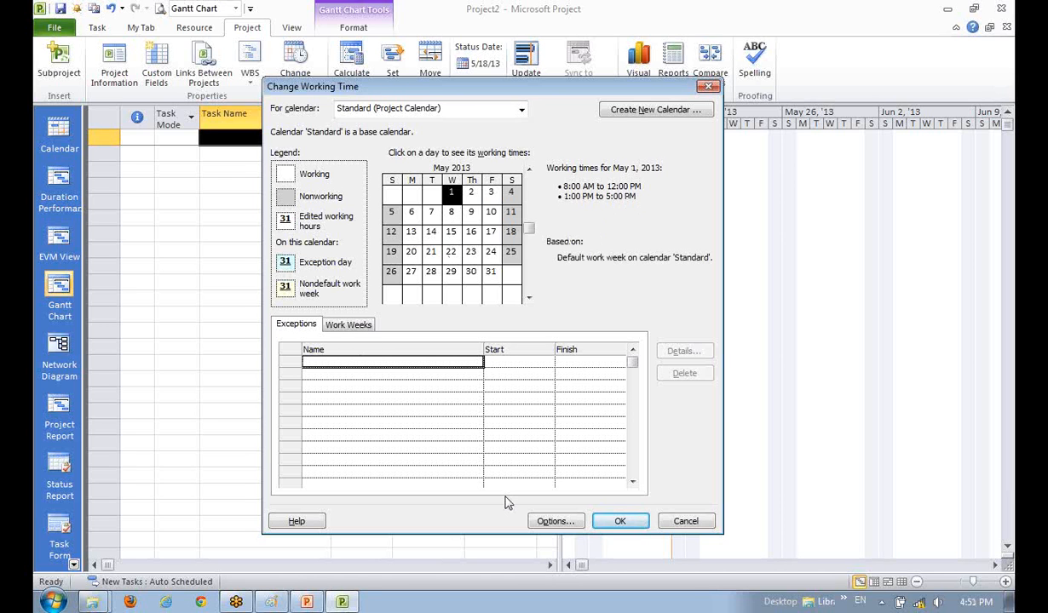
{"action": "type", "text": "Labor"}
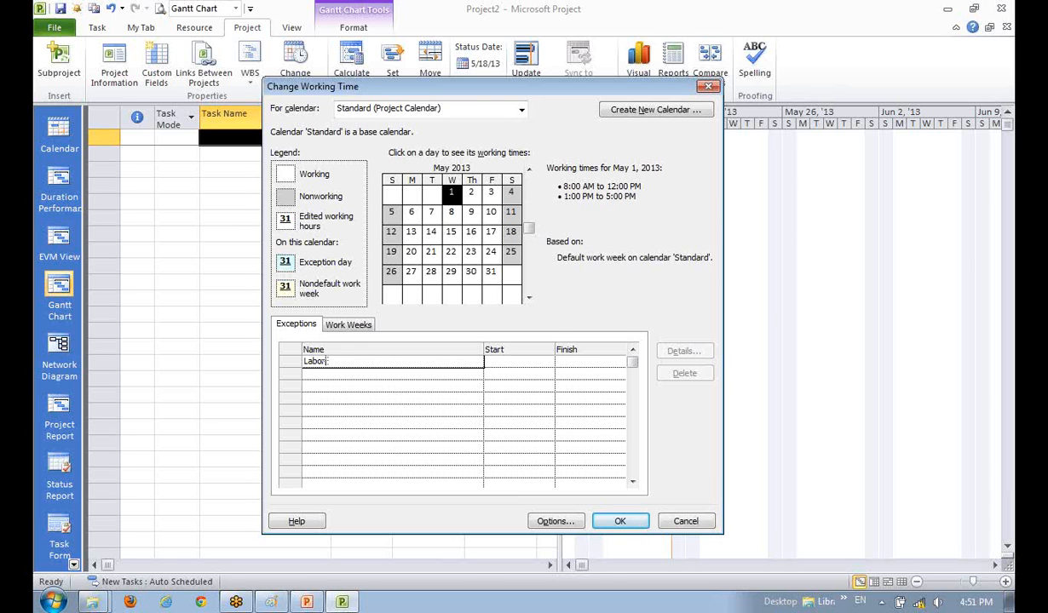
{"action": "key", "text": "BackSpace"}
{"action": "key", "text": "BackSpace"}
{"action": "key", "text": "BackSpace"}
{"action": "key", "text": "BackSpace"}
{"action": "key", "text": "BackSpace"}
{"action": "key", "text": "BackSpace"}
{"action": "type", "text": "May Day"}
{"action": "key", "text": "Return"}
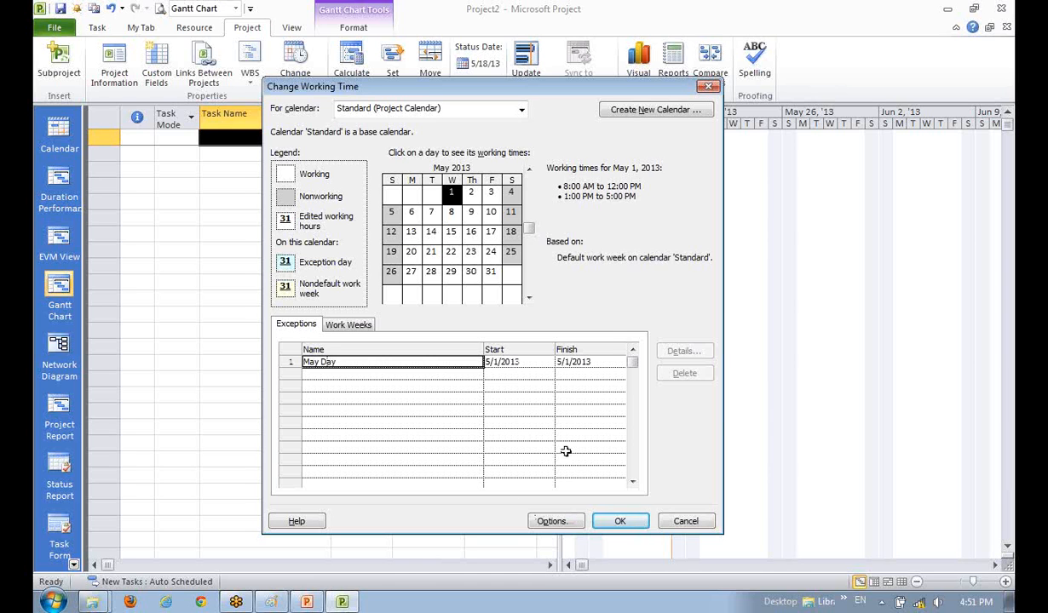
- Check the May Day exception's start and finish dates and compare May 1 with the working times of other May days
{"action": "left_click", "coordinate": [417, 386]}
{"action": "left_click", "coordinate": [420, 364]}
{"action": "left_click", "coordinate": [502, 362]}
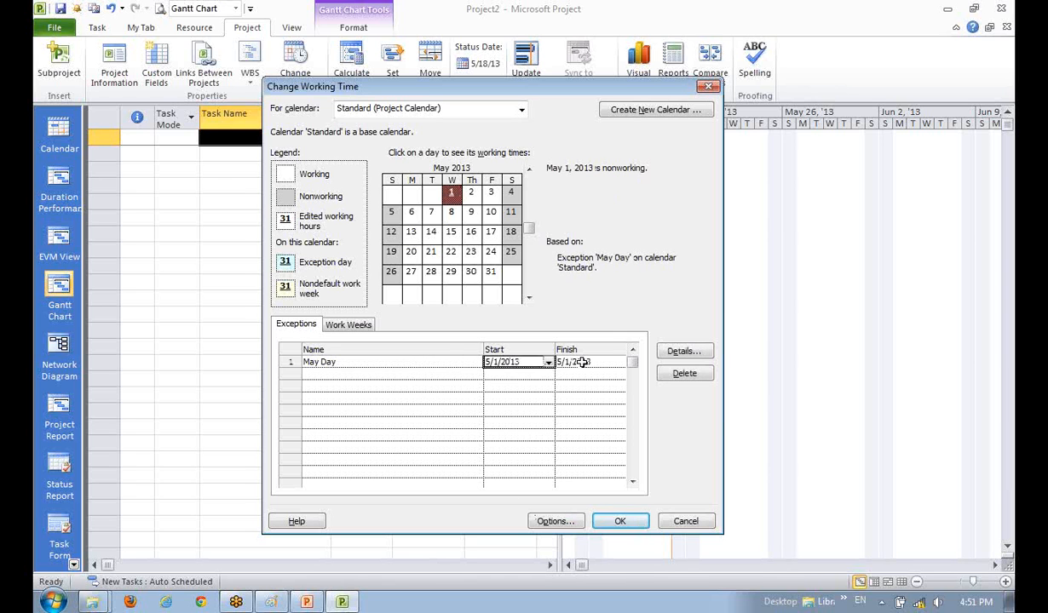
{"action": "left_click", "coordinate": [571, 362]}
{"action": "left_click", "coordinate": [417, 362]}
{"action": "left_click", "coordinate": [453, 195]}
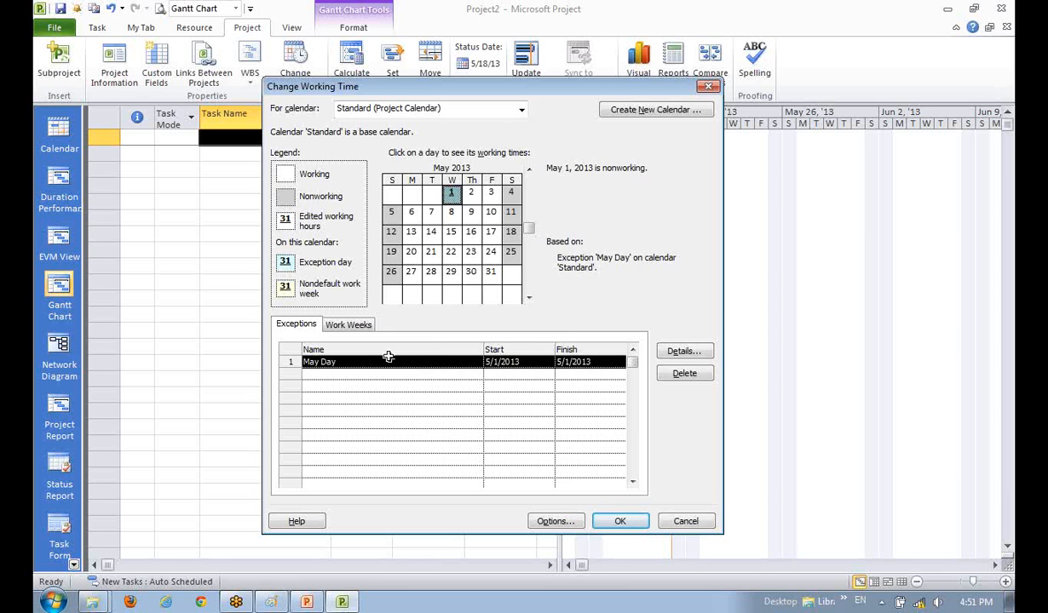
{"action": "left_click", "coordinate": [389, 386]}
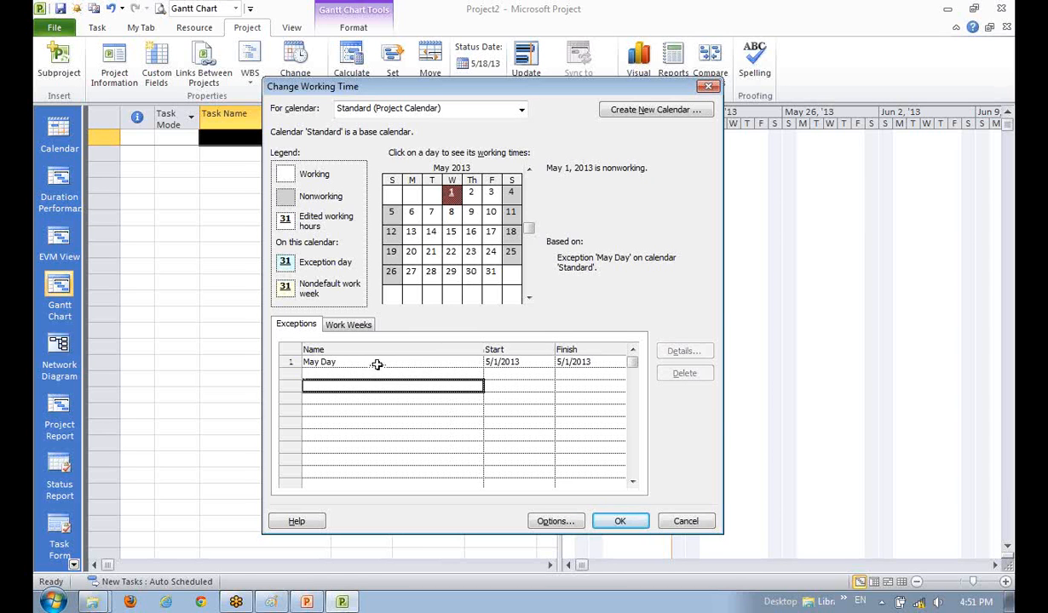
{"action": "left_click", "coordinate": [468, 192]}
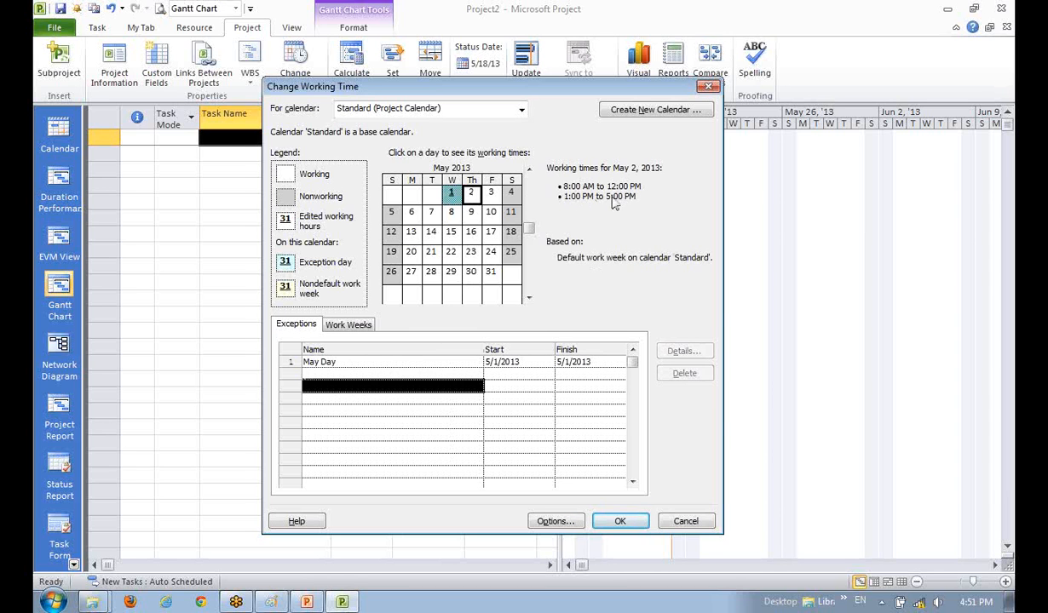
{"action": "left_click", "coordinate": [446, 195]}
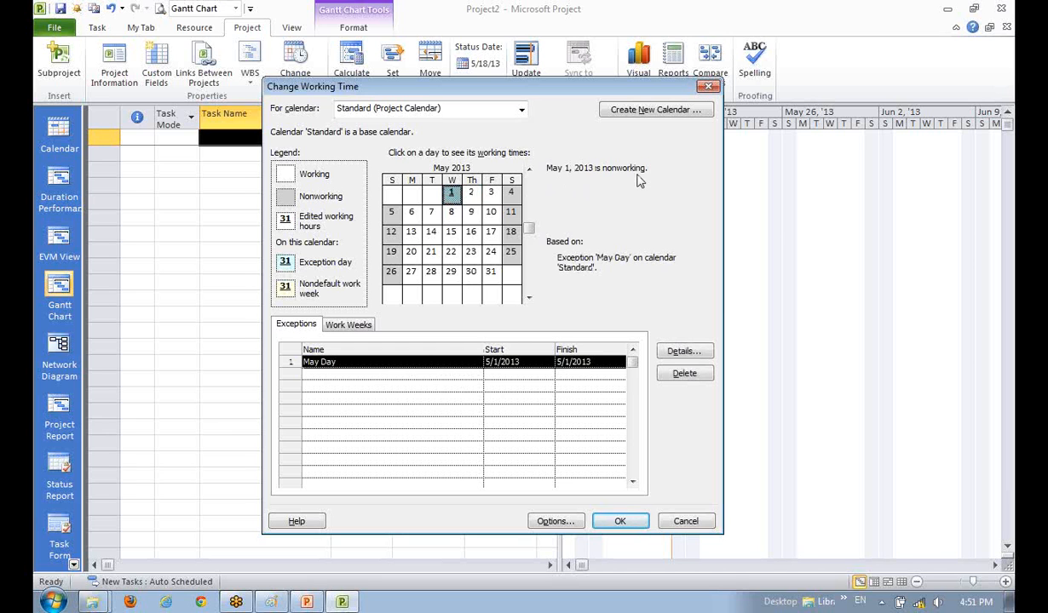
{"action": "left_click", "coordinate": [450, 252]}
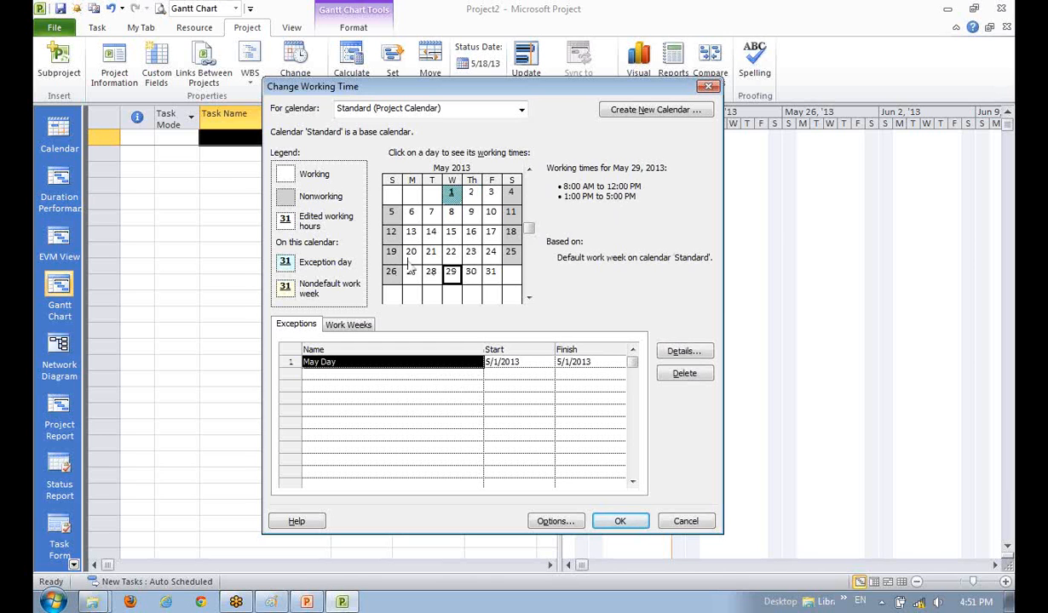
{"action": "left_click", "coordinate": [490, 271]}
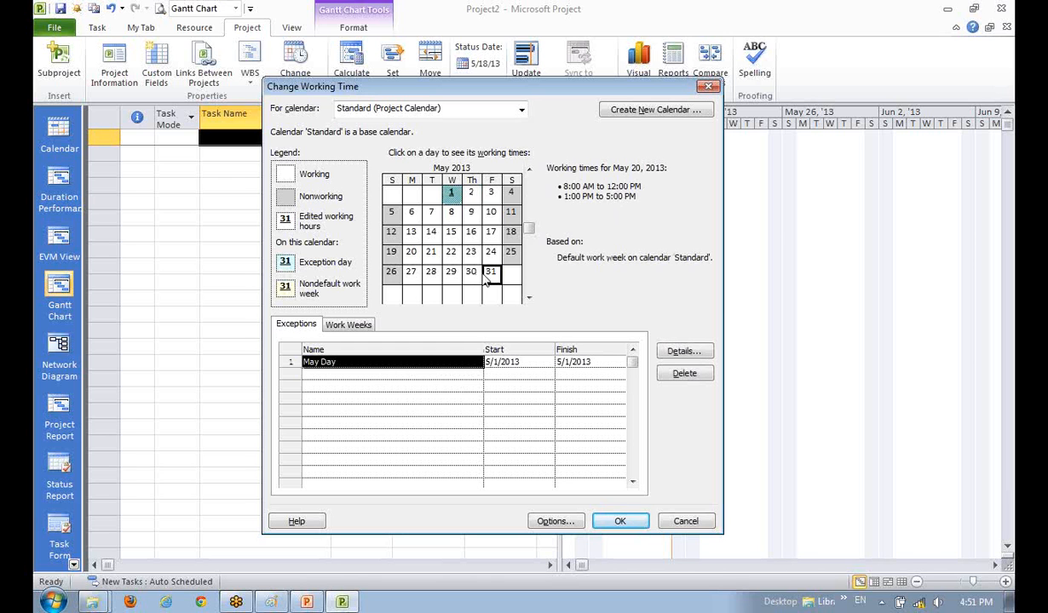
- Add a second calendar exception named "Indian Independece Day" on August 15, 2013
{"action": "left_click", "coordinate": [529, 299]}
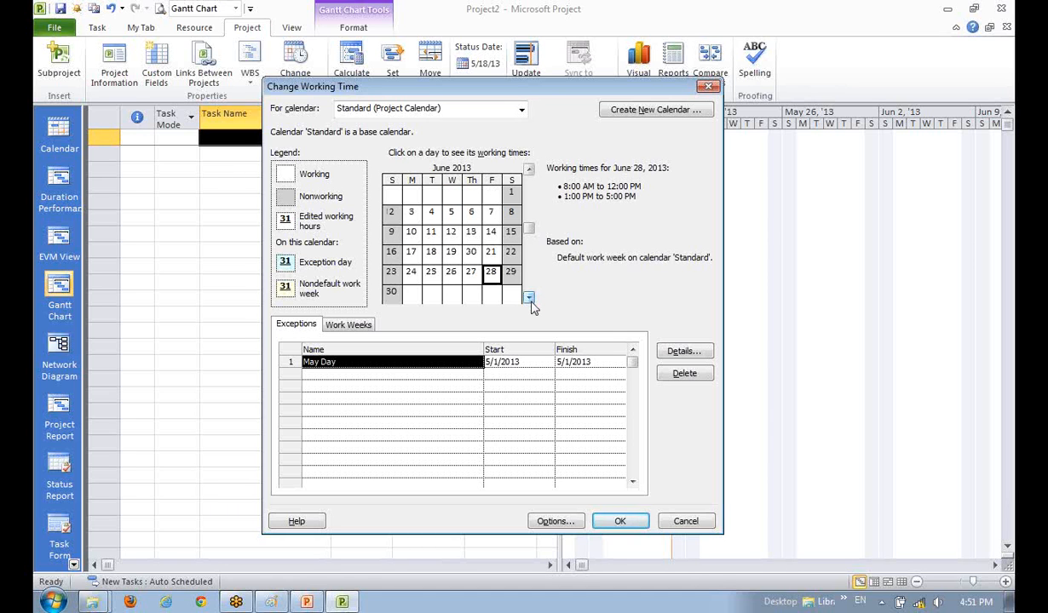
{"action": "left_click", "coordinate": [529, 299]}
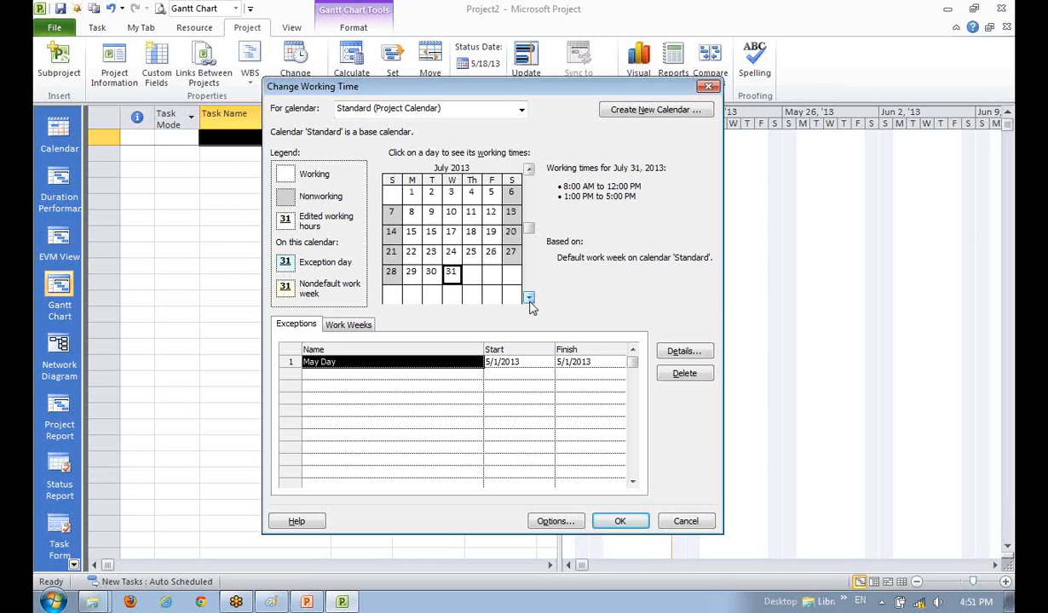
{"action": "left_click", "coordinate": [529, 171]}
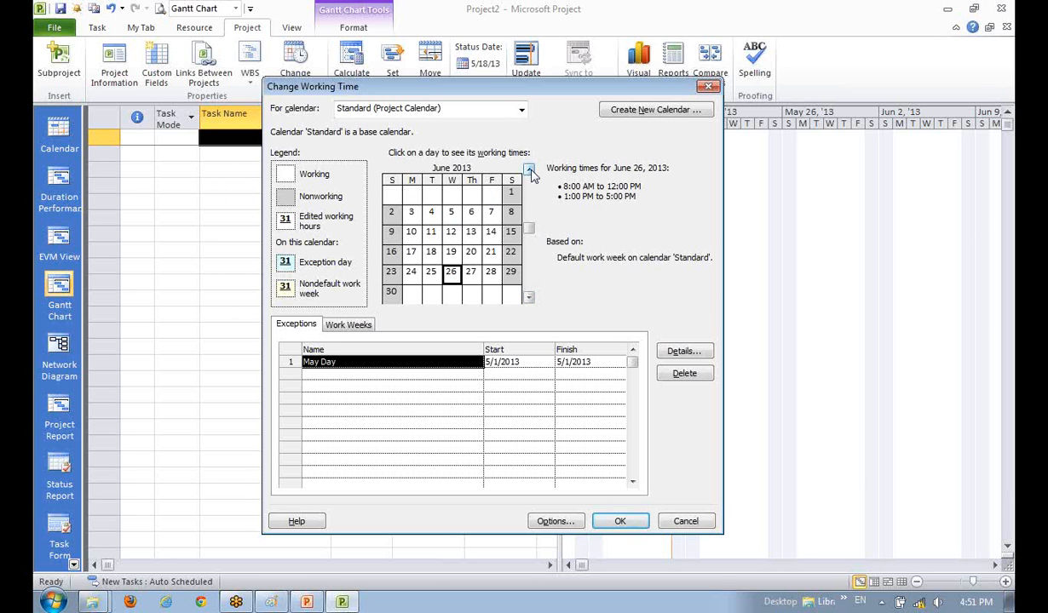
{"action": "left_click", "coordinate": [528, 298]}
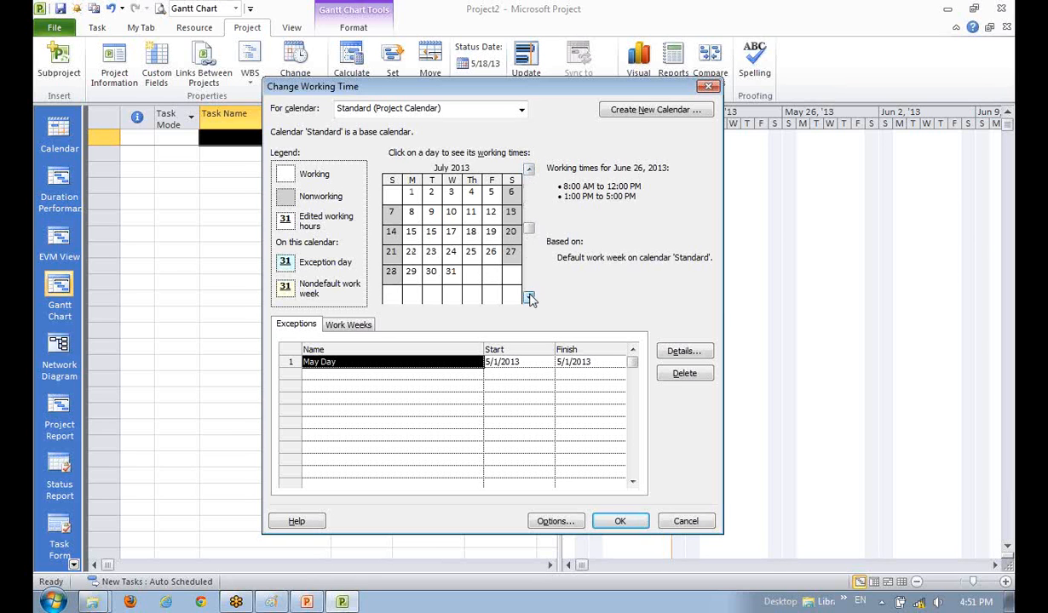
{"action": "left_click", "coordinate": [529, 297]}
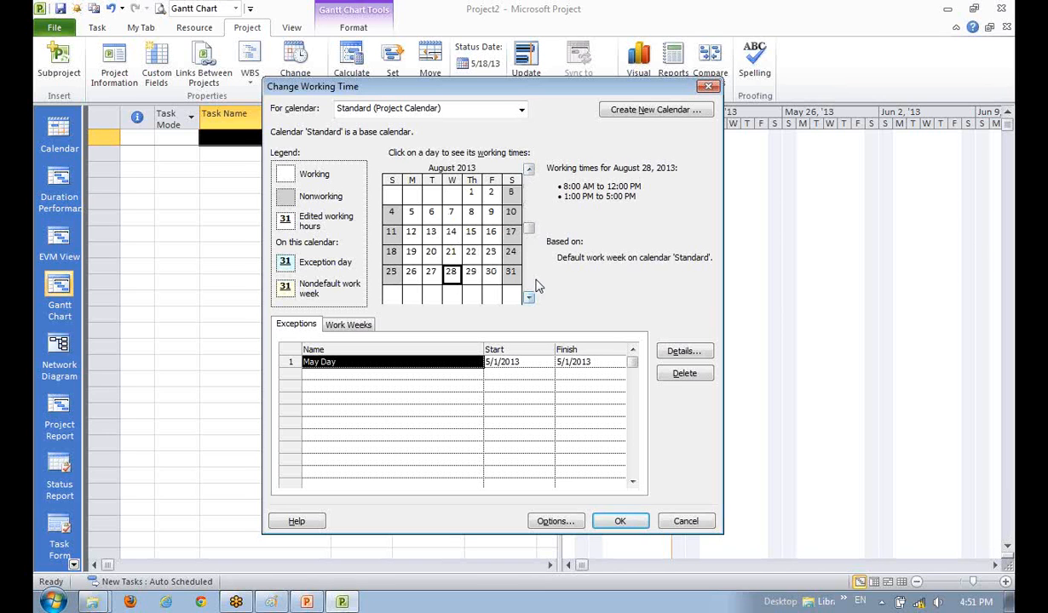
{"action": "left_click", "coordinate": [468, 231]}
{"action": "left_click", "coordinate": [400, 380]}
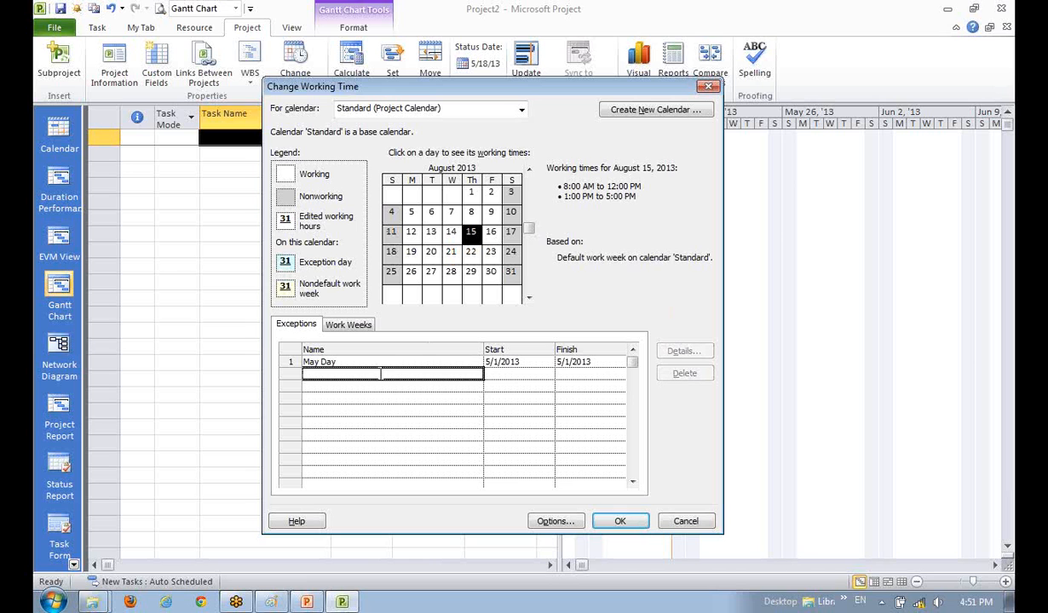
{"action": "type", "text": "Indian In"}
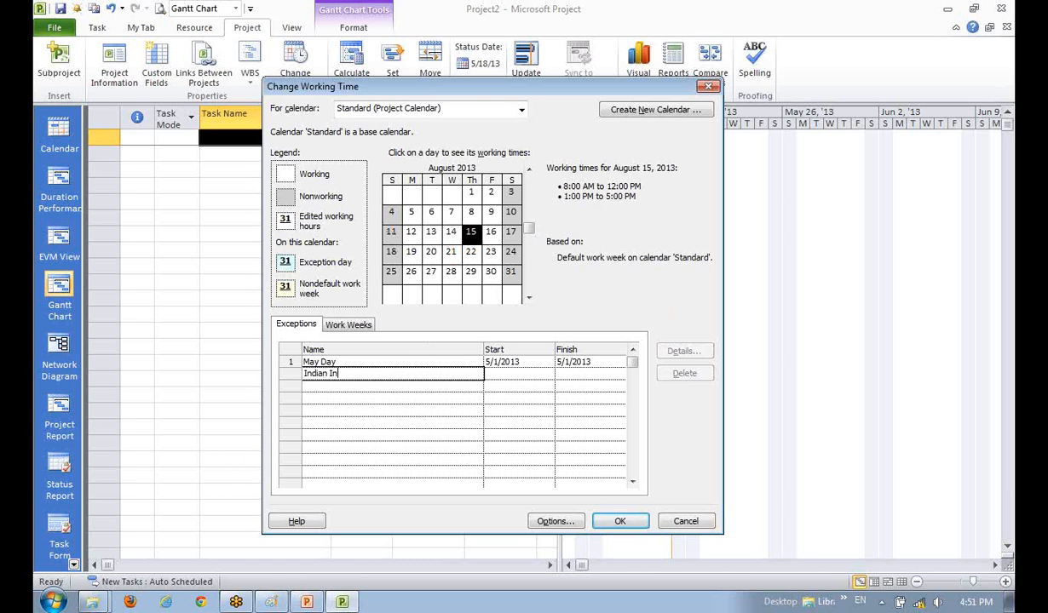
{"action": "type", "text": "dependece Day"}
{"action": "key", "text": "Return"}
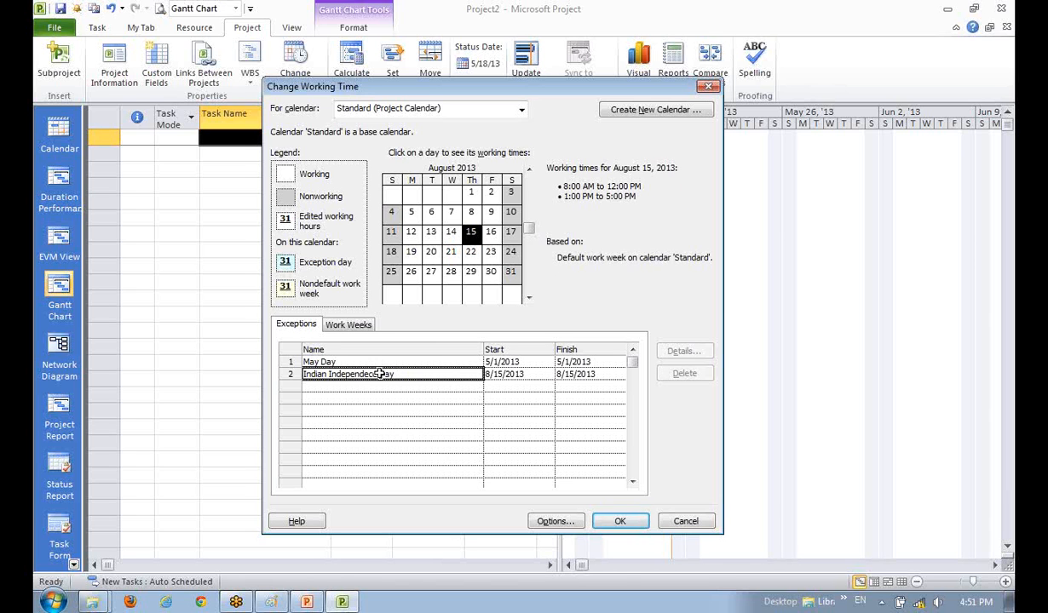
- Compare the working times of August 15, 2013 with those of other August days and of days in July
{"action": "left_click", "coordinate": [488, 236]}
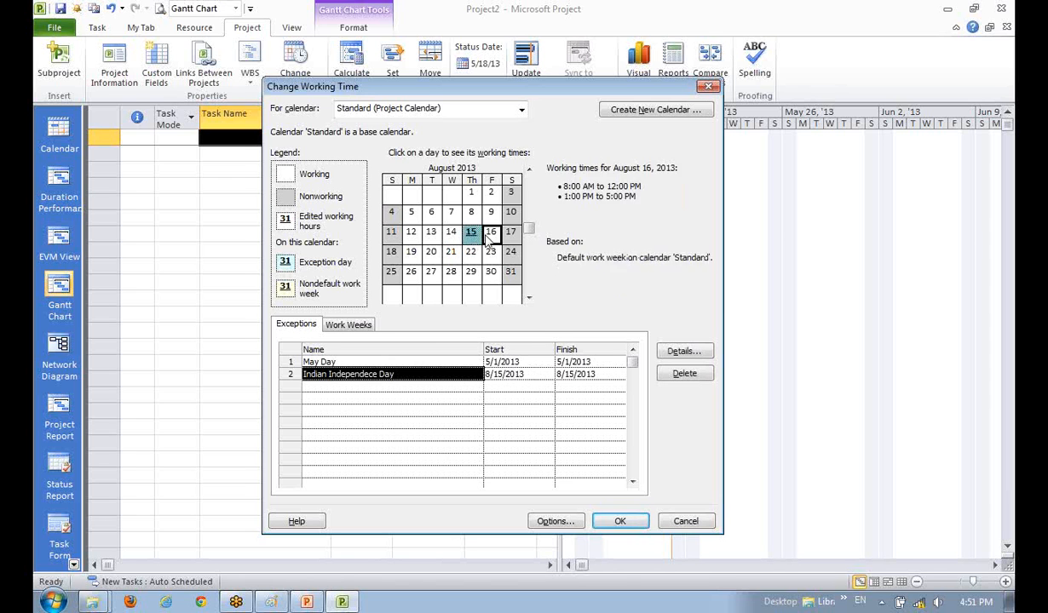
{"action": "left_click", "coordinate": [453, 237]}
{"action": "left_click", "coordinate": [413, 240]}
{"action": "left_click", "coordinate": [451, 257]}
{"action": "left_click", "coordinate": [472, 238]}
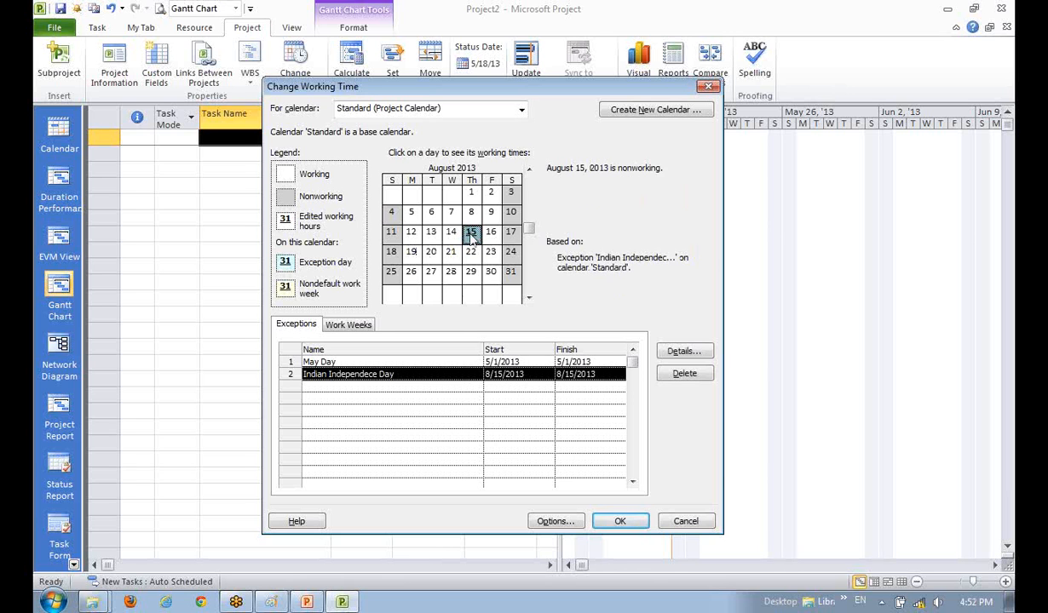
{"action": "left_click", "coordinate": [452, 254]}
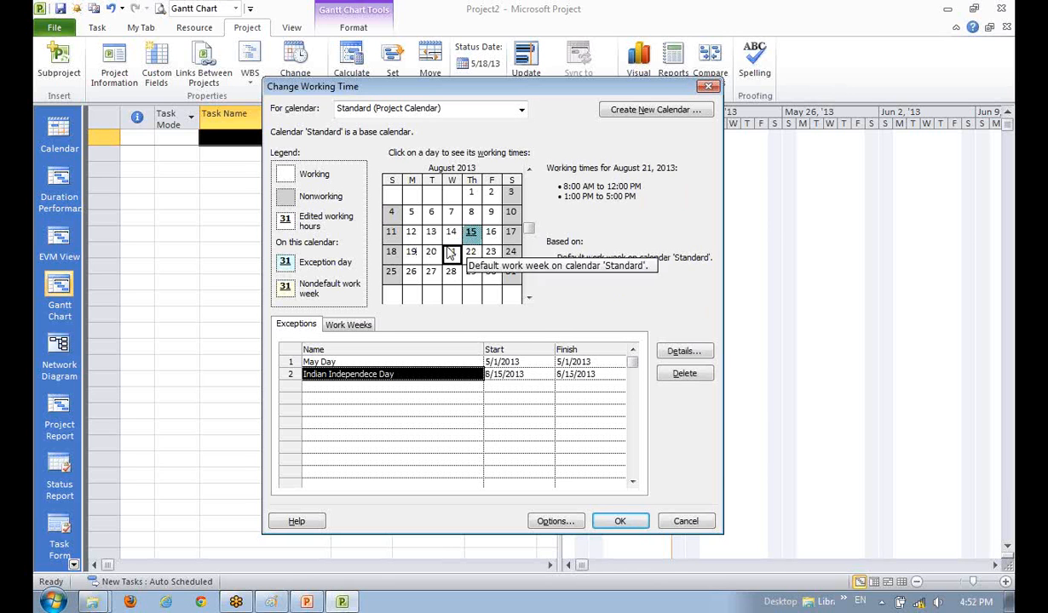
{"action": "left_click", "coordinate": [411, 232]}
{"action": "left_click", "coordinate": [450, 212]}
{"action": "left_click", "coordinate": [511, 192]}
{"action": "left_click", "coordinate": [530, 198]}
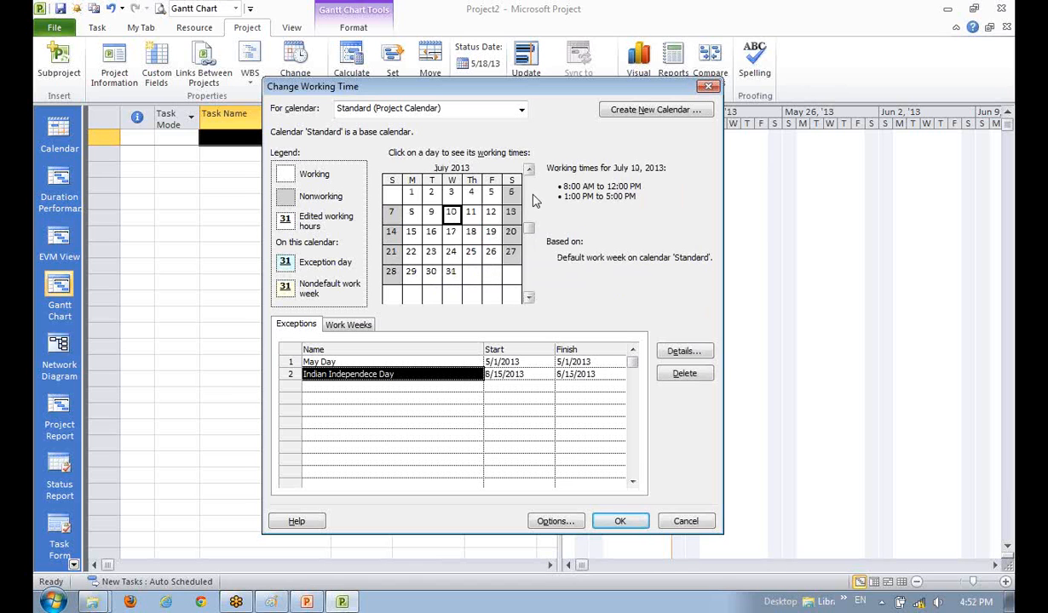
{"action": "left_click", "coordinate": [530, 200]}
- Select the May Day and Indian Independece Day exceptions in turn to check where each falls in the calendar
{"action": "left_click", "coordinate": [409, 398]}
{"action": "left_click", "coordinate": [350, 374]}
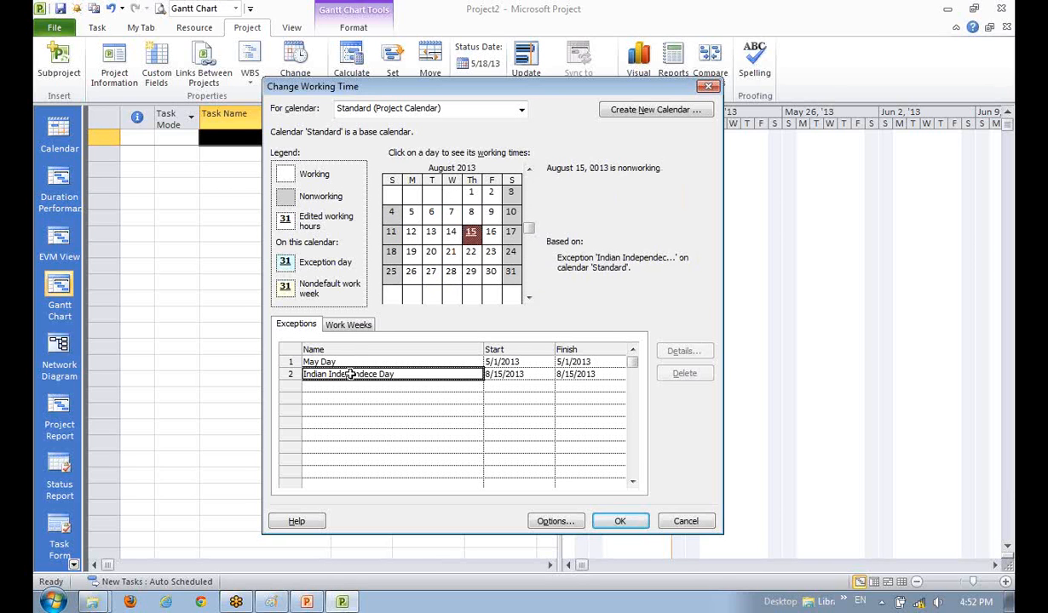
{"action": "left_click", "coordinate": [343, 363]}
{"action": "left_click", "coordinate": [368, 409]}
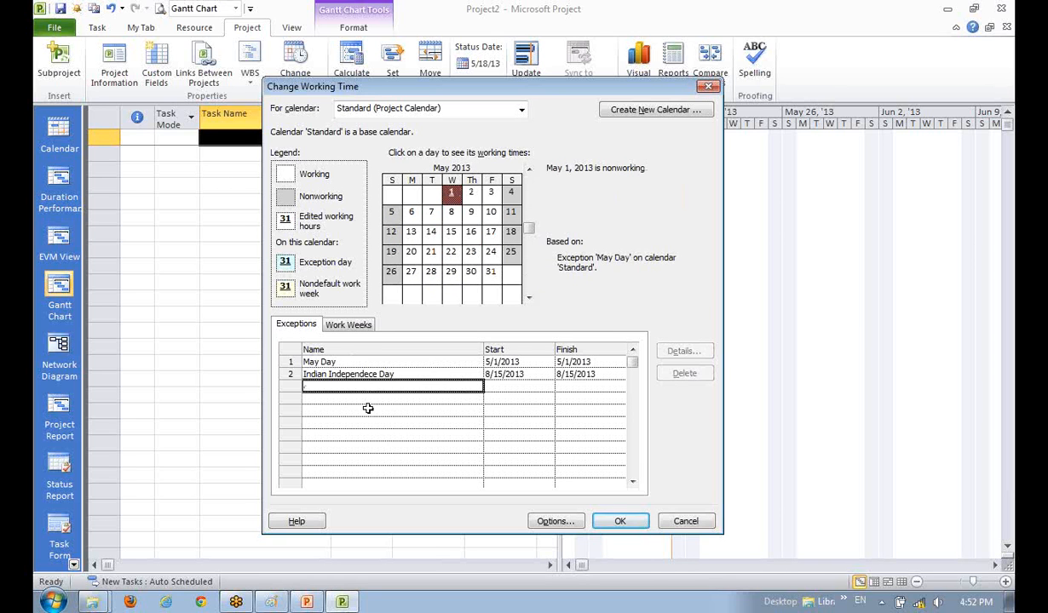
{"action": "left_click", "coordinate": [379, 374]}
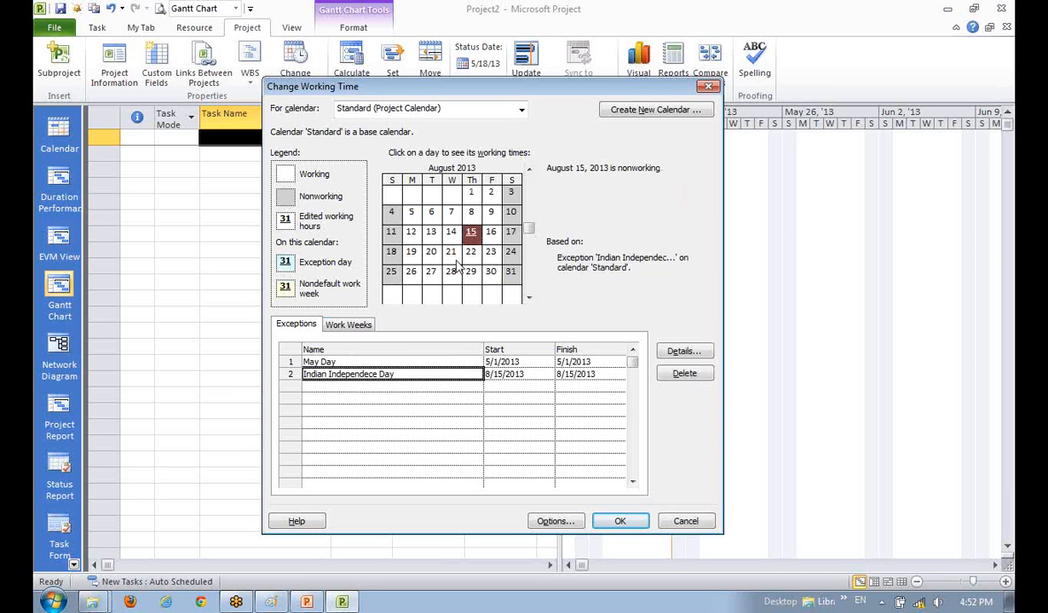
- Check the exception on August 15, 2013 against the working times of August 14, 16 and 22
{"action": "left_click", "coordinate": [469, 231]}
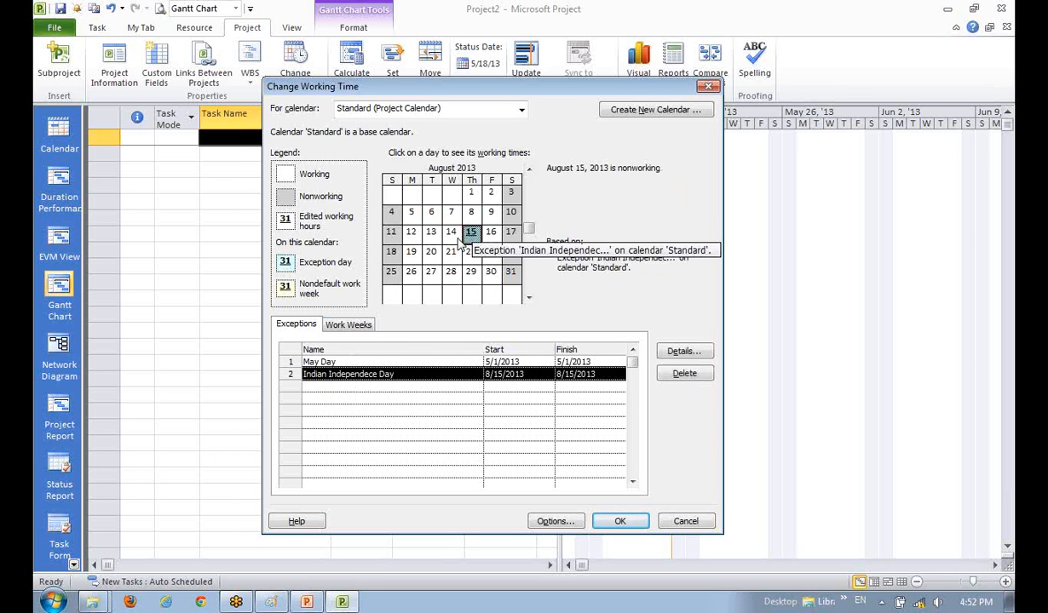
{"action": "left_click", "coordinate": [451, 232]}
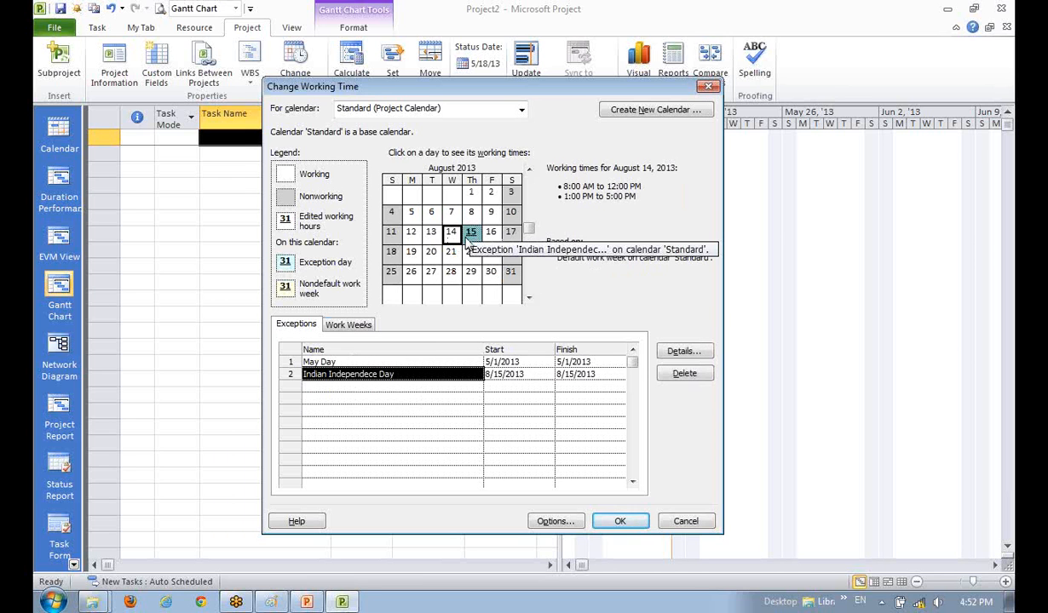
{"action": "left_click", "coordinate": [469, 235]}
{"action": "left_click", "coordinate": [458, 235]}
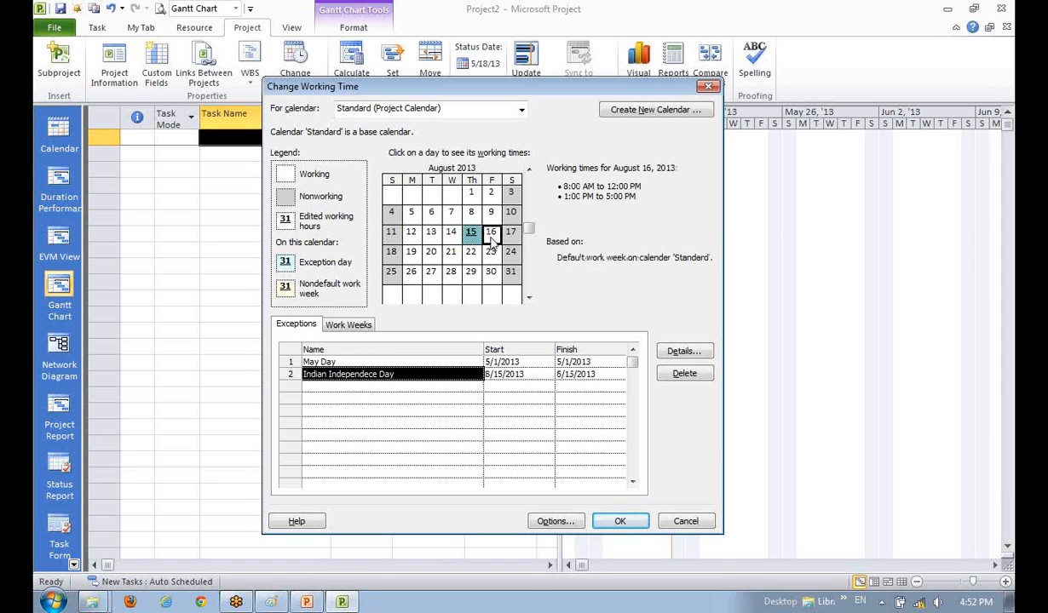
{"action": "left_click", "coordinate": [465, 250]}
{"action": "left_click", "coordinate": [452, 238]}
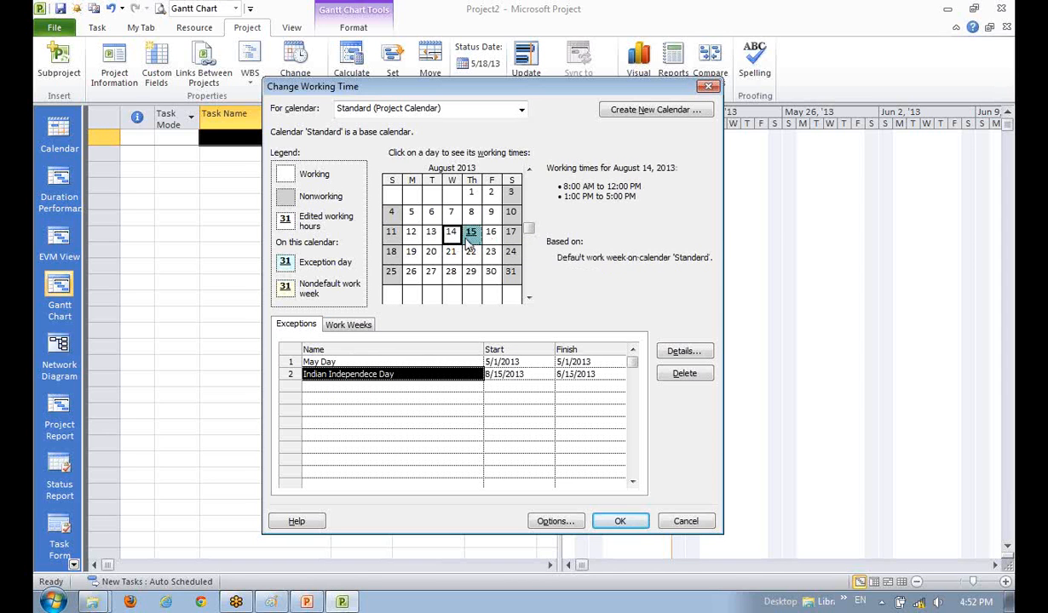
{"action": "left_click", "coordinate": [467, 239]}
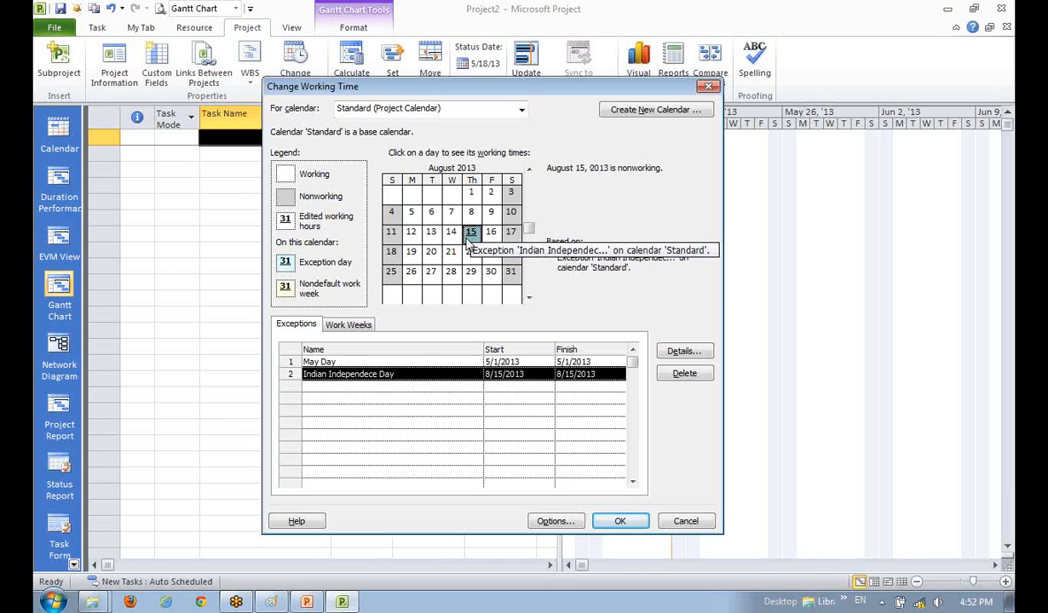
{"action": "left_click", "coordinate": [470, 254]}
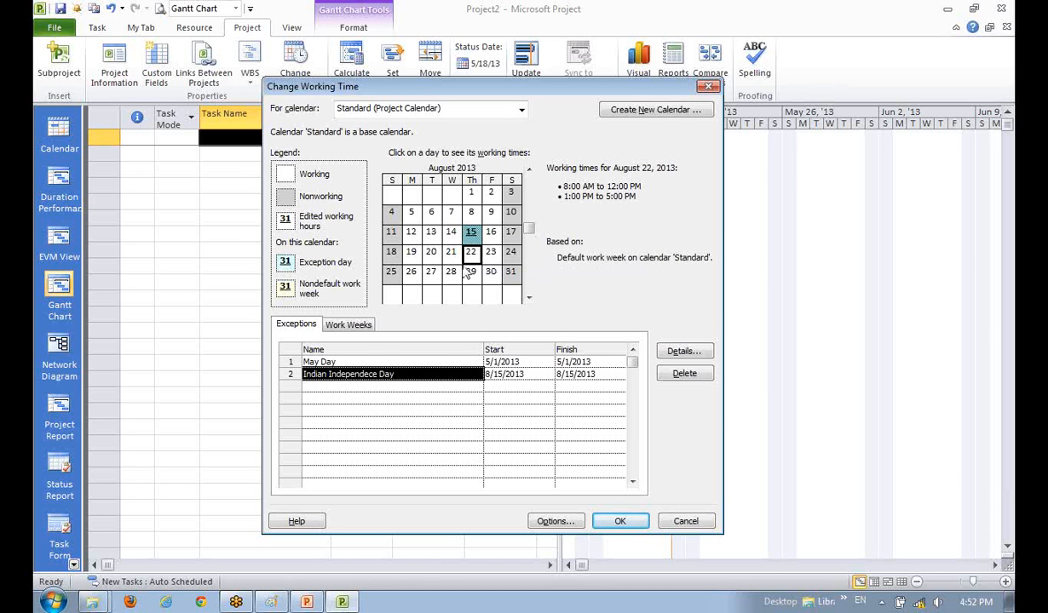
- View the calendar's work weeks and save the two holiday exceptions in the Standard calendar
{"action": "left_click", "coordinate": [349, 326]}
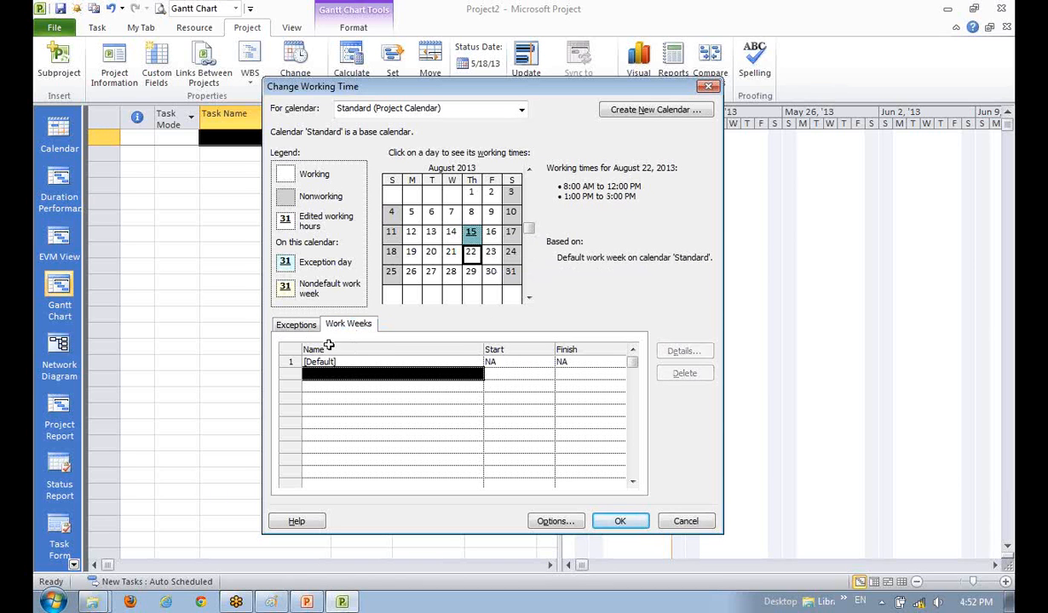
{"action": "left_click", "coordinate": [613, 520]}
- Reopen the project's working time settings and open the details of the [Default] work week
{"action": "left_click", "coordinate": [311, 90]}
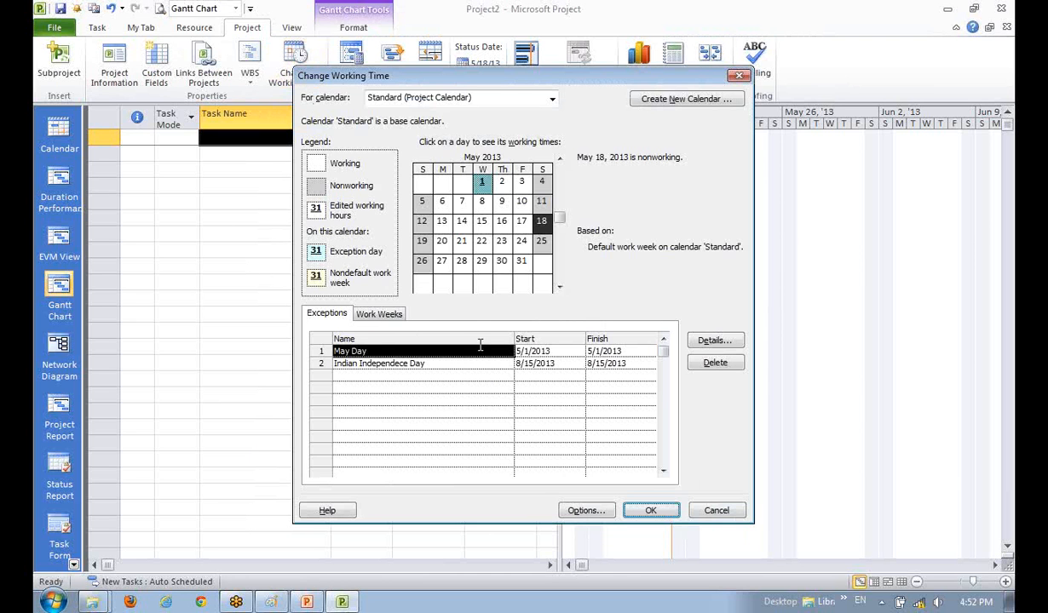
{"action": "left_click", "coordinate": [380, 315]}
{"action": "left_click", "coordinate": [407, 376]}
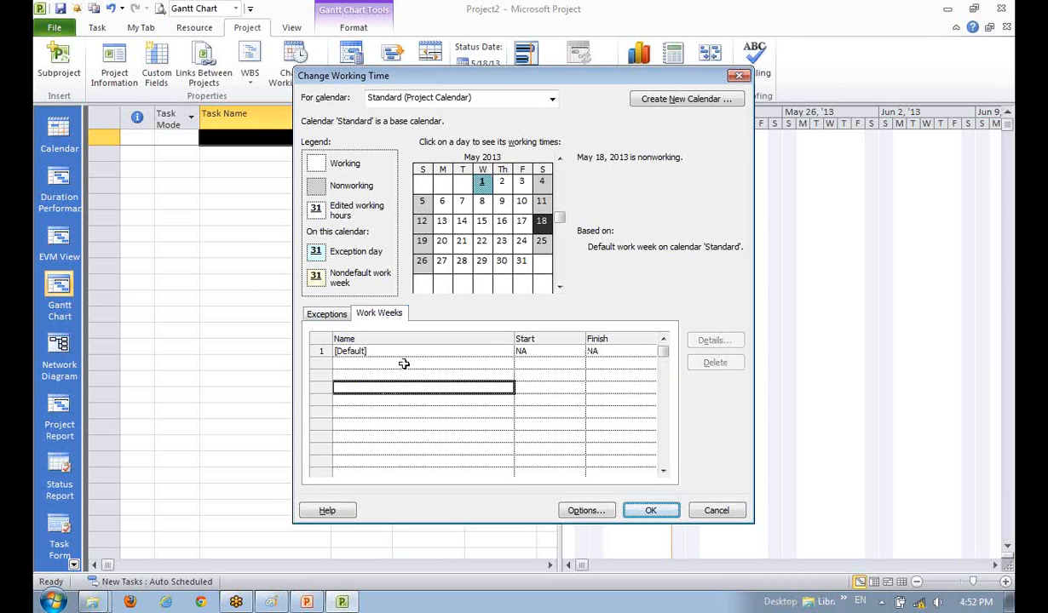
{"action": "left_click", "coordinate": [391, 350]}
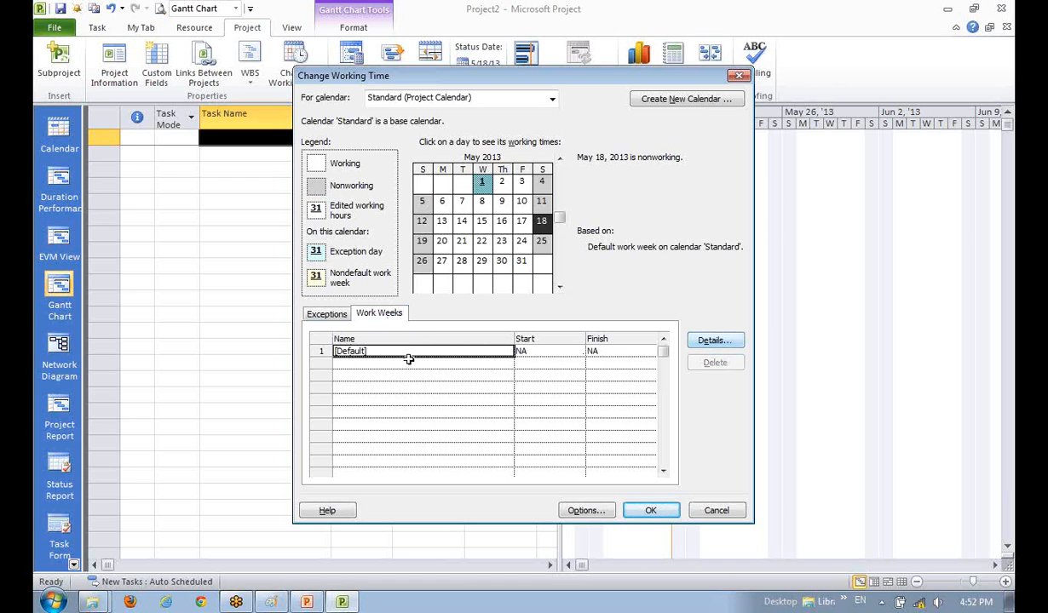
{"action": "left_click", "coordinate": [345, 383]}
{"action": "left_click", "coordinate": [349, 351]}
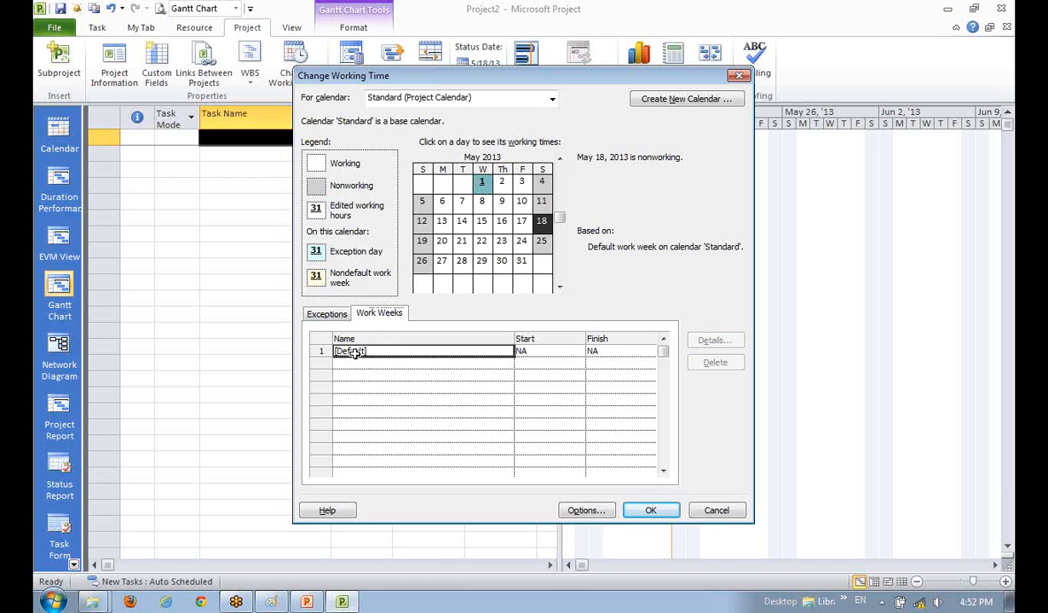
{"action": "left_click", "coordinate": [714, 341]}
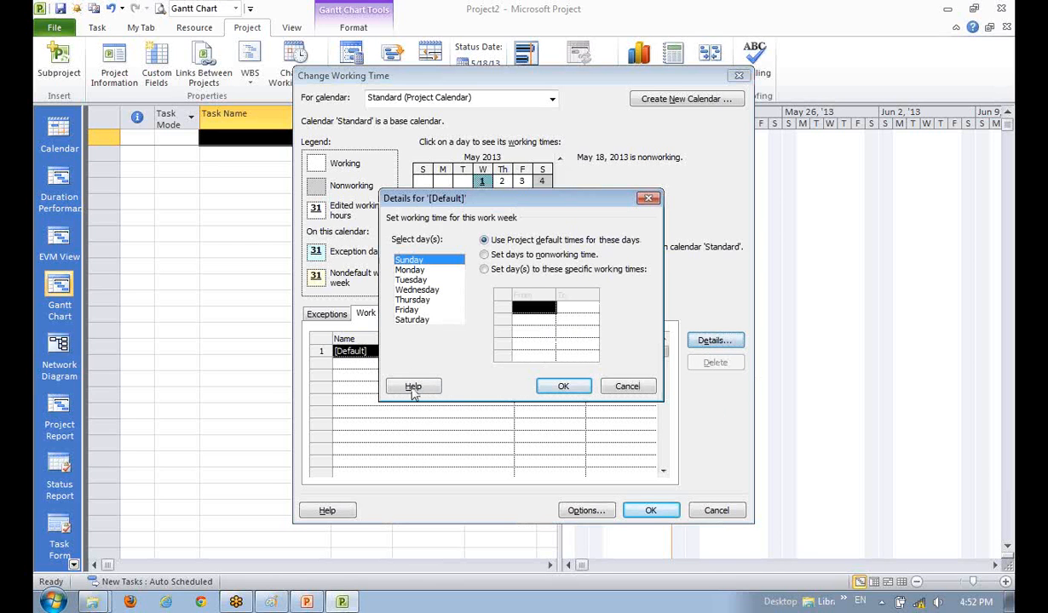
- Set Saturday in the [Default] work week to specific working times from 8:00 AM to 12:00 PM
{"action": "left_click", "coordinate": [412, 319]}
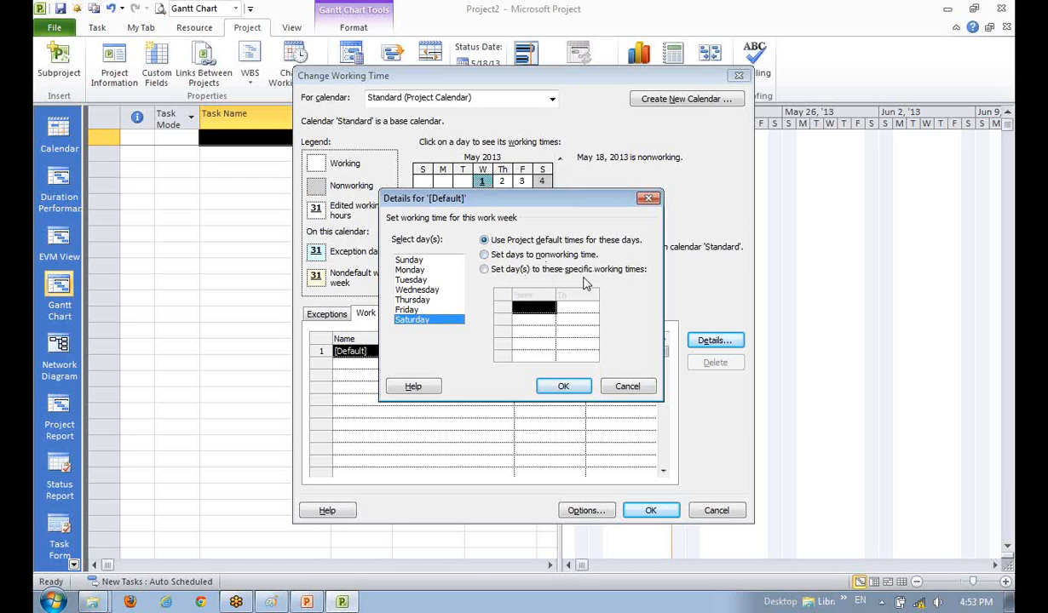
{"action": "left_click", "coordinate": [483, 269]}
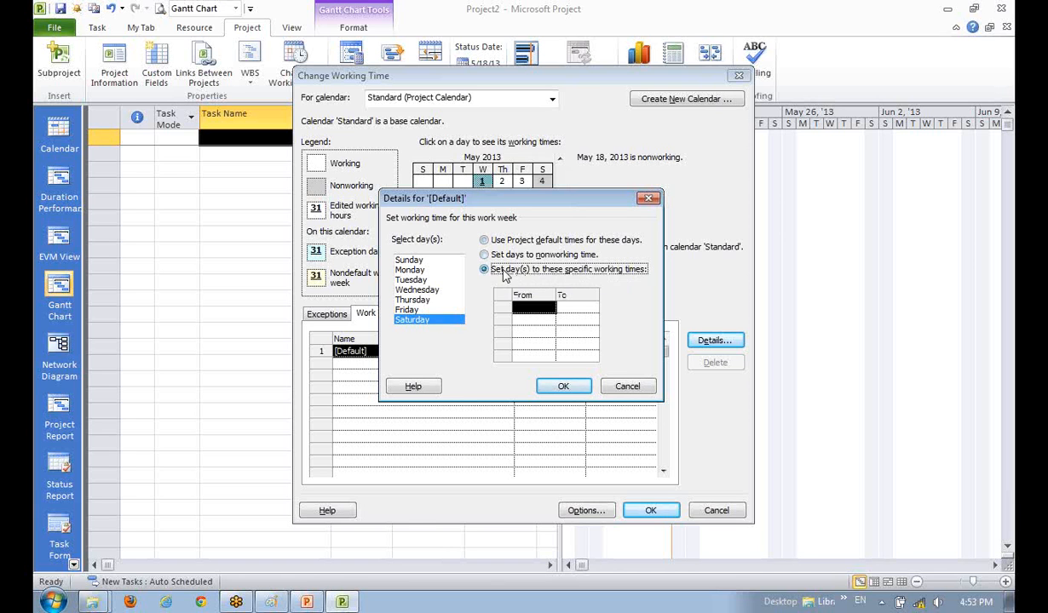
{"action": "left_click", "coordinate": [530, 330]}
{"action": "left_click", "coordinate": [533, 305]}
{"action": "type", "text": "8am"}
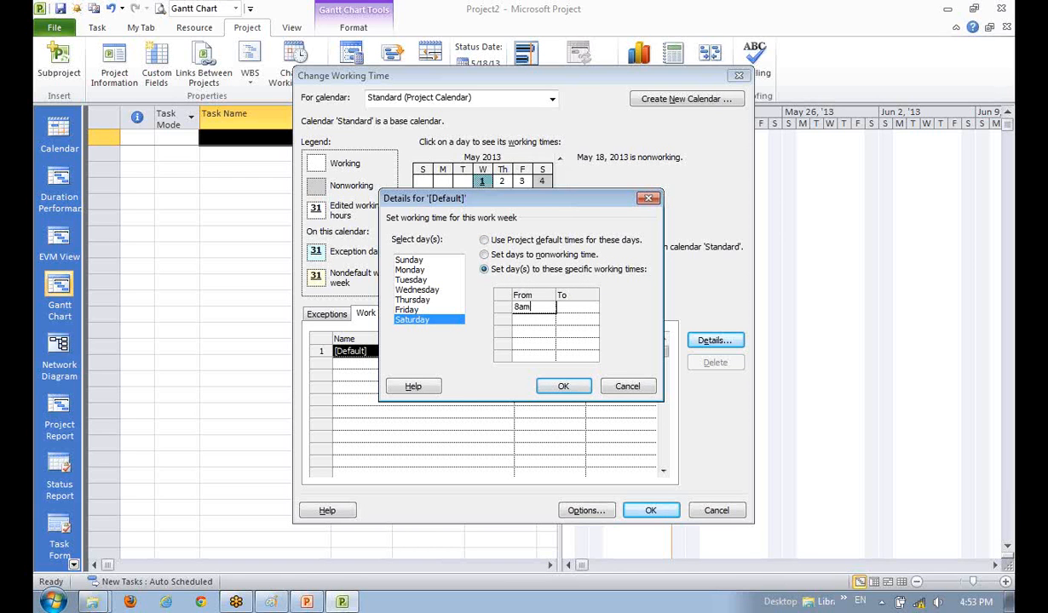
{"action": "key", "text": "Tab"}
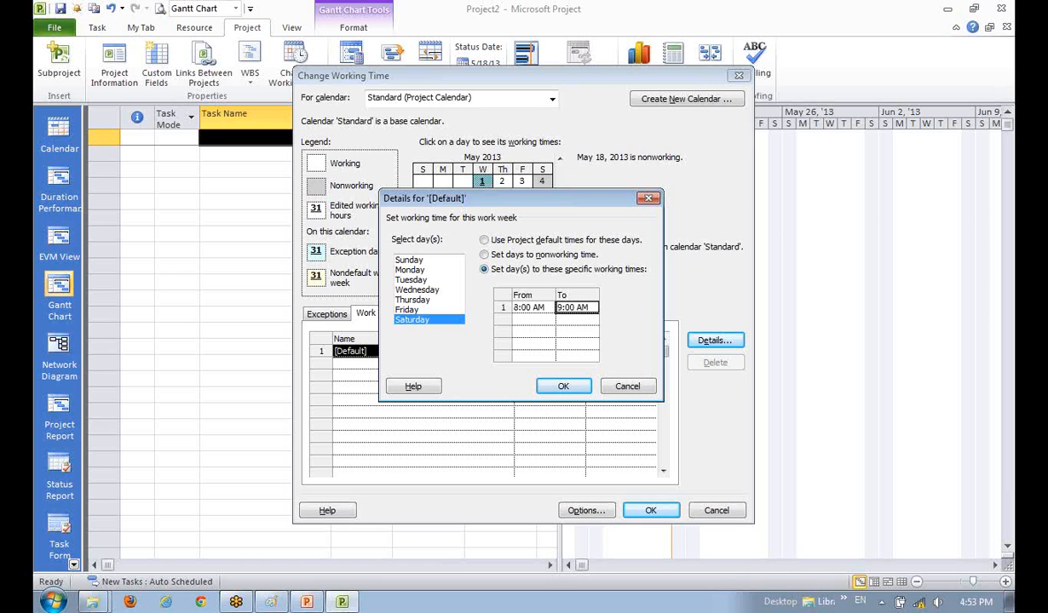
{"action": "type", "text": "12pm"}
{"action": "key", "text": "Return"}
{"action": "left_click_drag", "start_coordinate": [511, 198], "coordinate": [476, 321]}
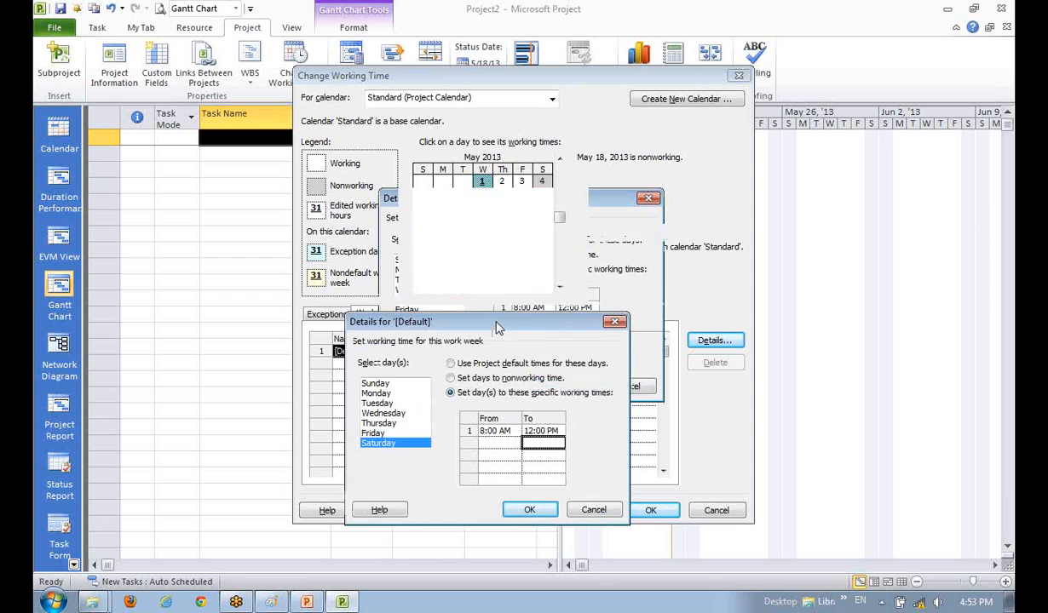
{"action": "left_click", "coordinate": [529, 510]}
- Compare the working times of the May 2013 Saturdays with May 1 to 3, and view June 2013
{"action": "left_click", "coordinate": [543, 181]}
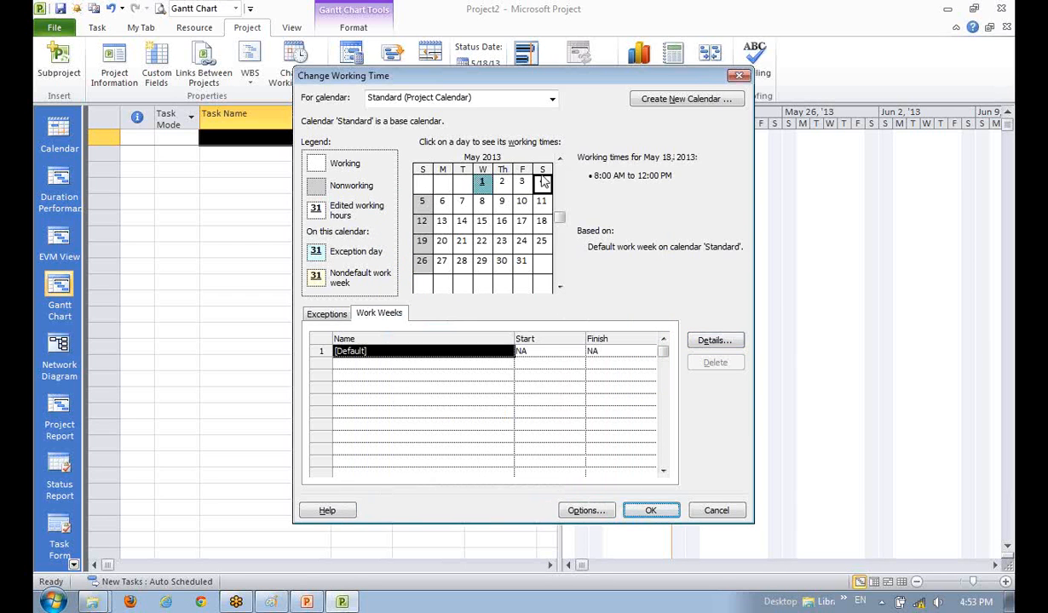
{"action": "left_click", "coordinate": [543, 204]}
{"action": "left_click", "coordinate": [544, 241]}
{"action": "left_click", "coordinate": [544, 184]}
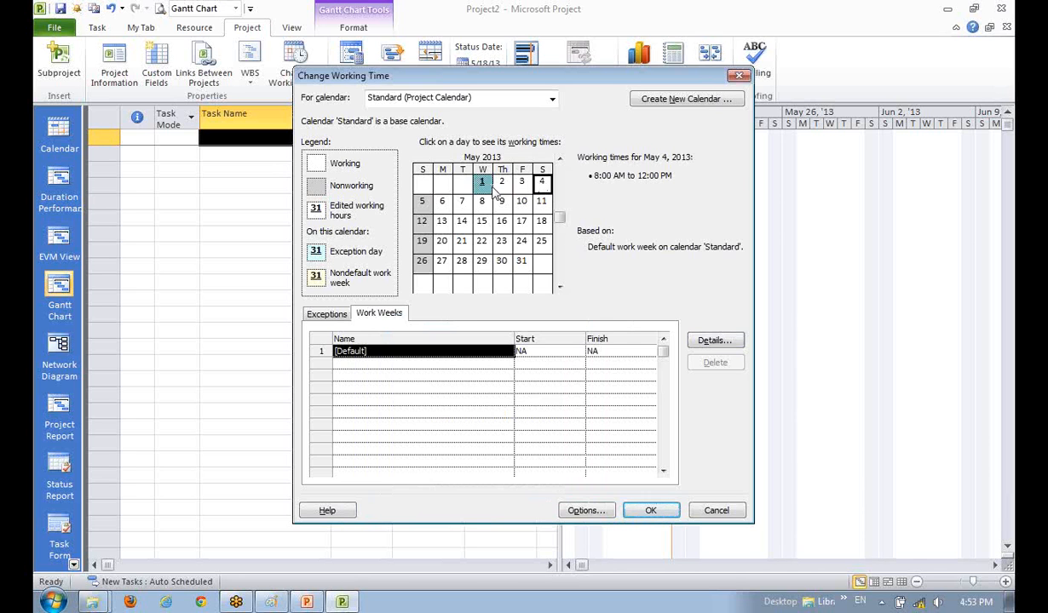
{"action": "left_click", "coordinate": [481, 183]}
{"action": "left_click", "coordinate": [501, 188]}
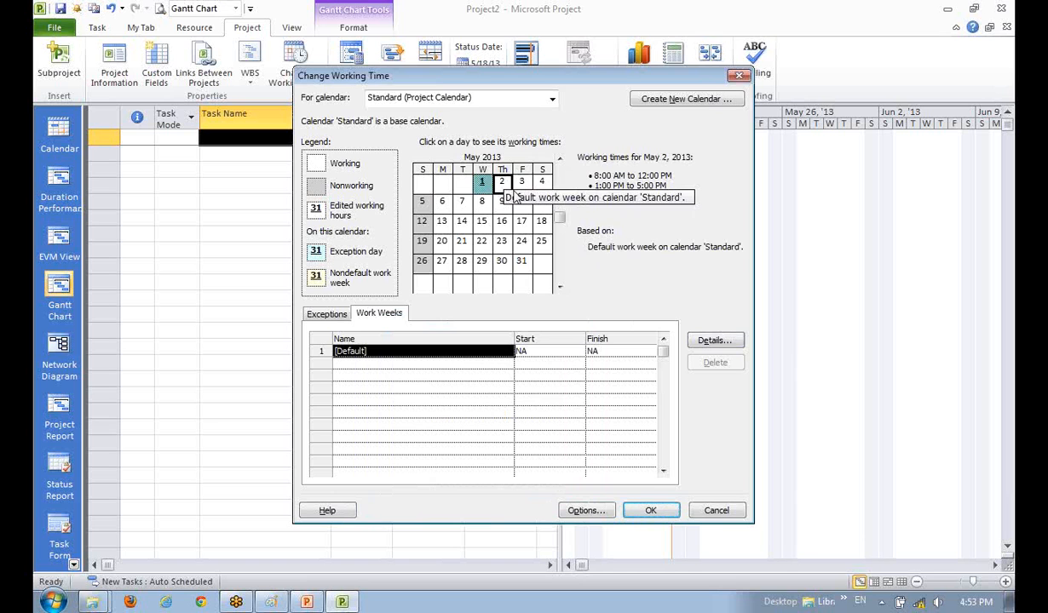
{"action": "left_click", "coordinate": [517, 190]}
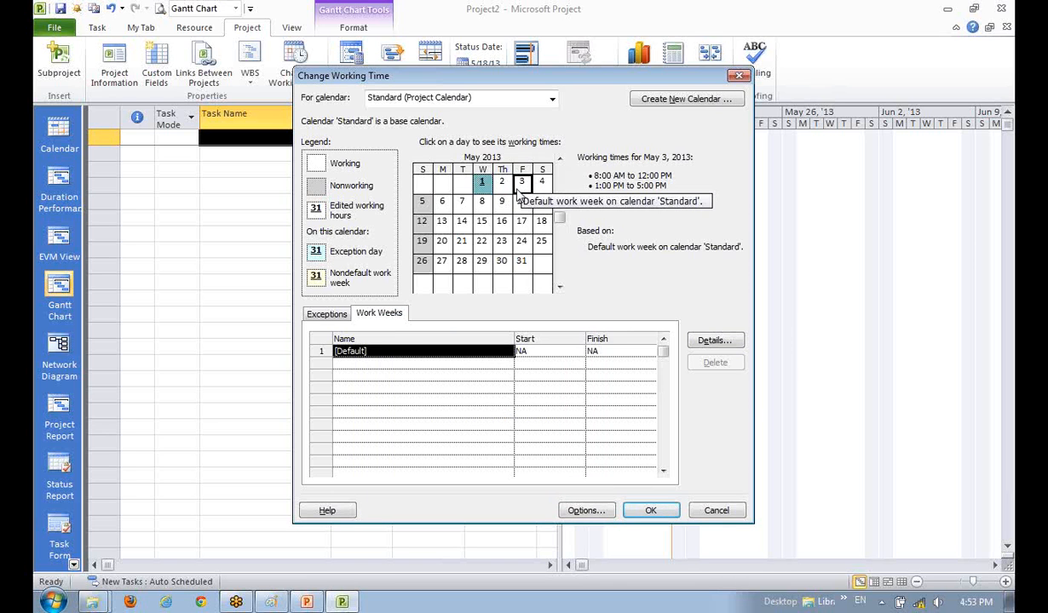
{"action": "left_click", "coordinate": [543, 189]}
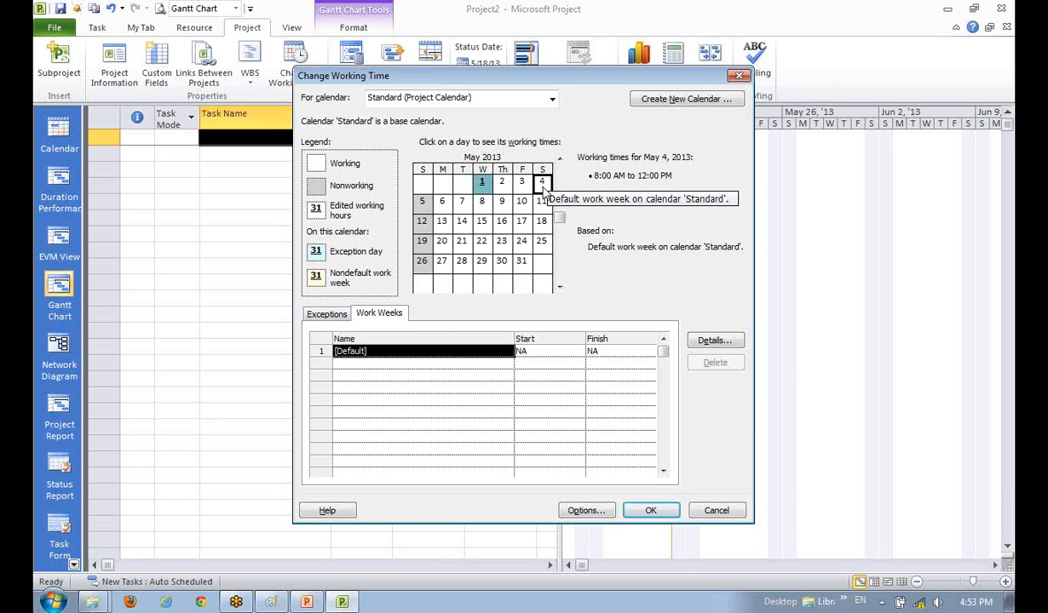
{"action": "left_click", "coordinate": [558, 286]}
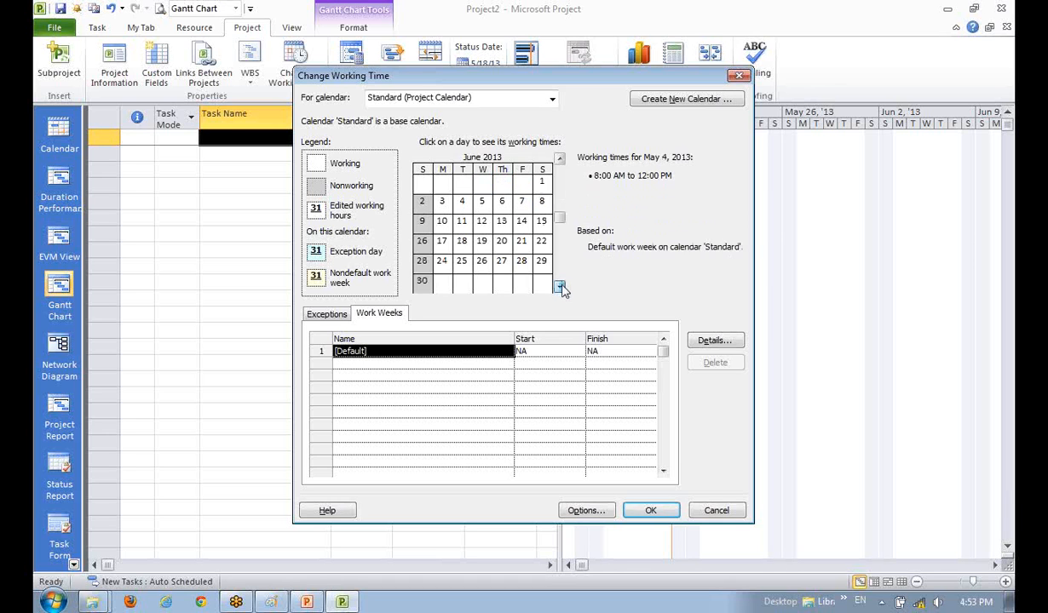
{"action": "scroll", "coordinate": [540, 185], "scroll_direction": "up", "scroll_amount": 1}
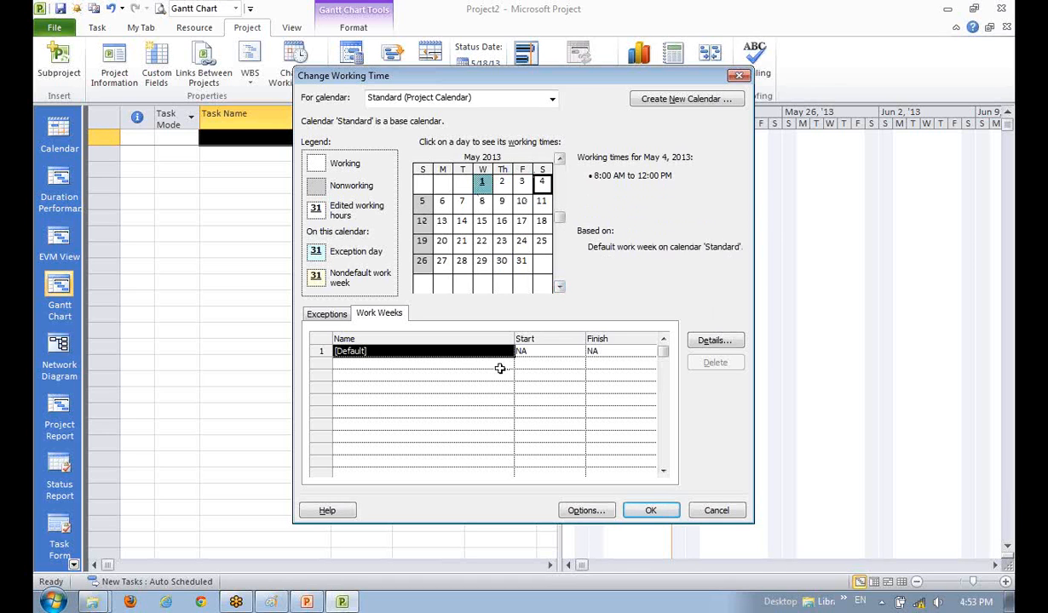
- Discard the Saturday work week change and select the first empty Task Name cell
{"action": "left_click", "coordinate": [381, 355]}
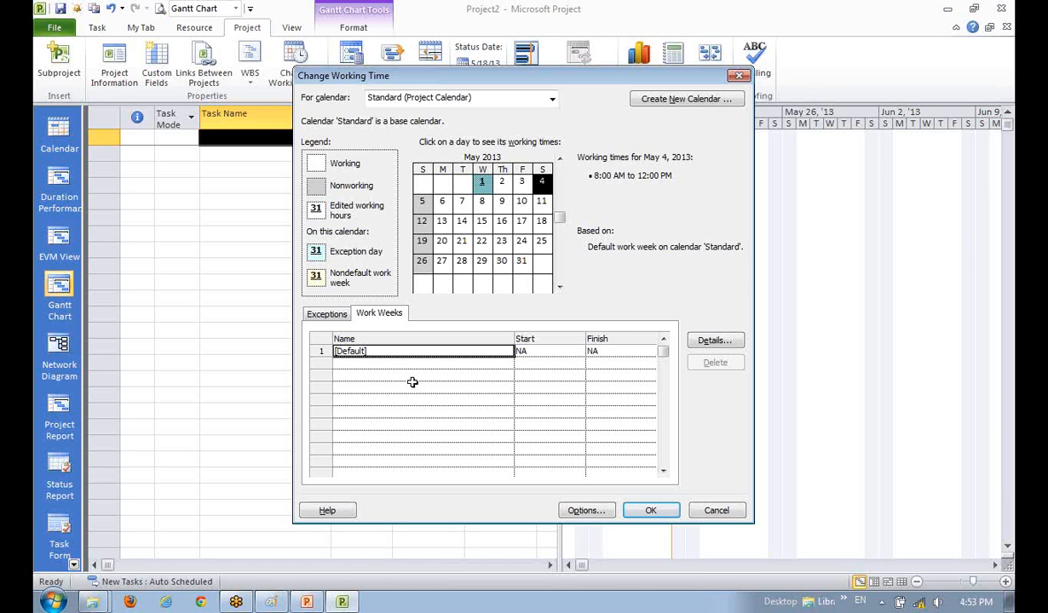
{"action": "left_click", "coordinate": [412, 382]}
{"action": "left_click", "coordinate": [380, 351]}
{"action": "left_click", "coordinate": [717, 512]}
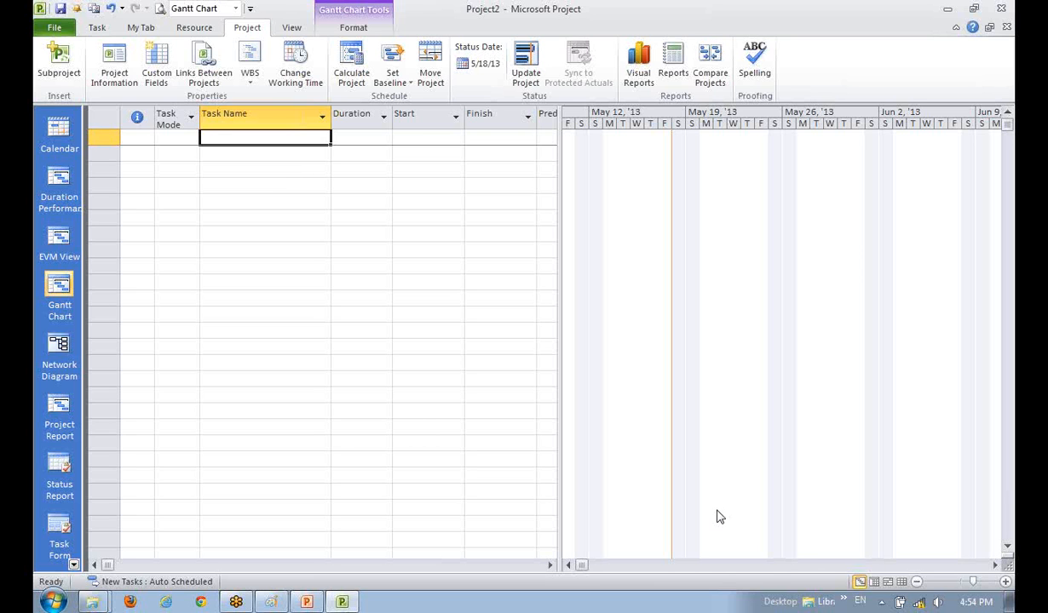
{"action": "left_click", "coordinate": [294, 181]}
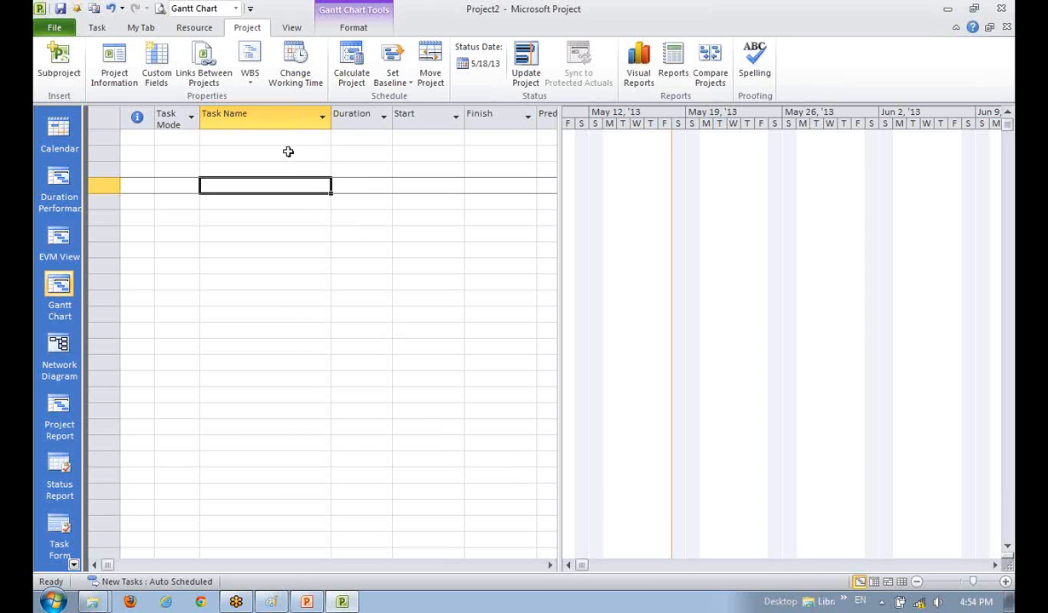
{"action": "left_click", "coordinate": [292, 137]}
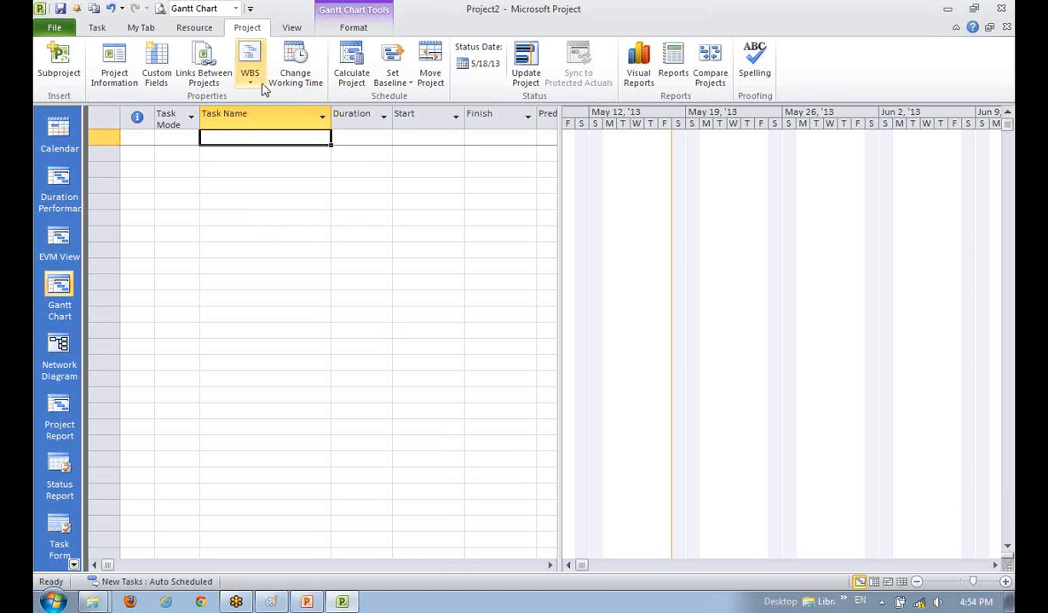
- Open the project information and set the project's start date to May 20 '13
{"action": "left_click", "coordinate": [121, 79]}
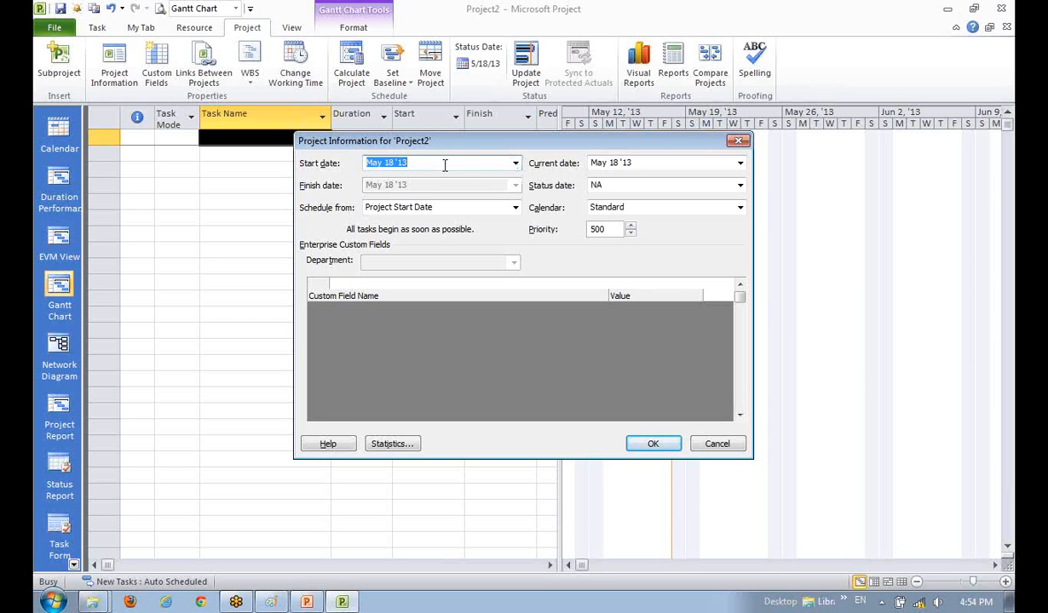
{"action": "left_click", "coordinate": [515, 166]}
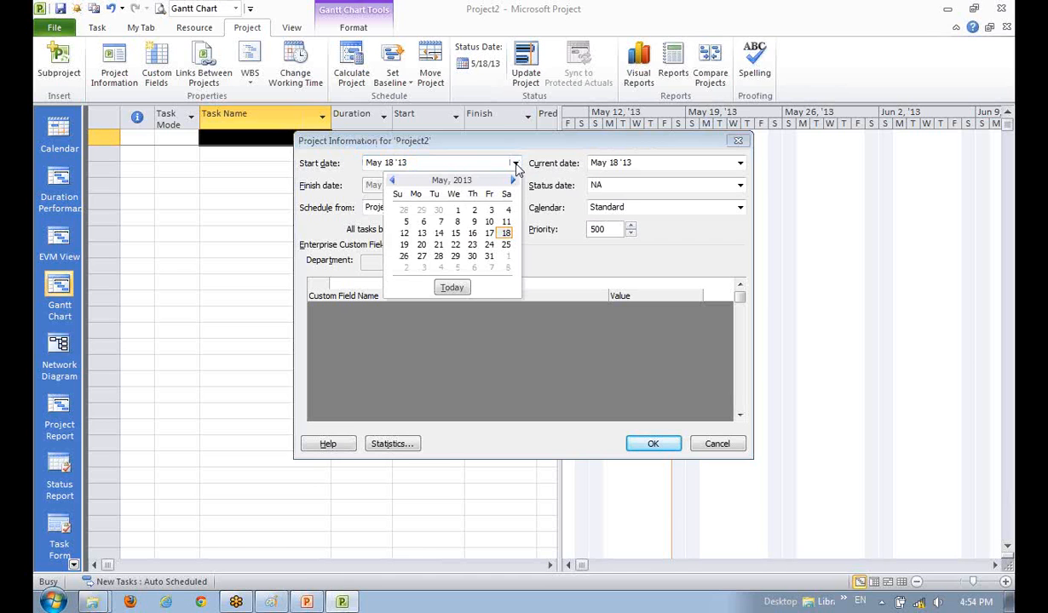
{"action": "left_click", "coordinate": [421, 245]}
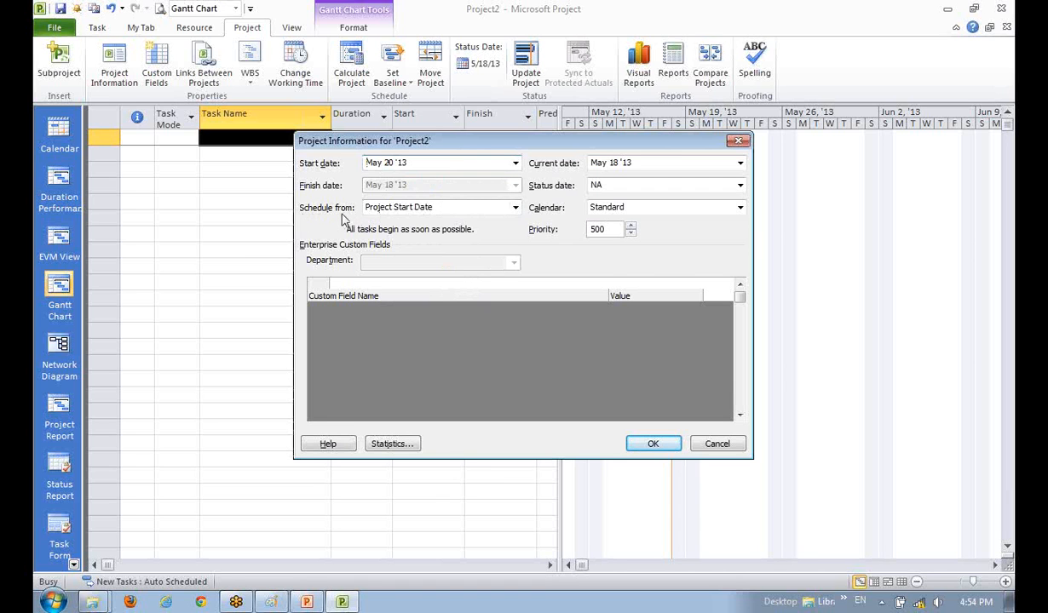
- Try scheduling the project from Project Finish Date and return the scheduling basis to Project Start Date
{"action": "left_click", "coordinate": [514, 207]}
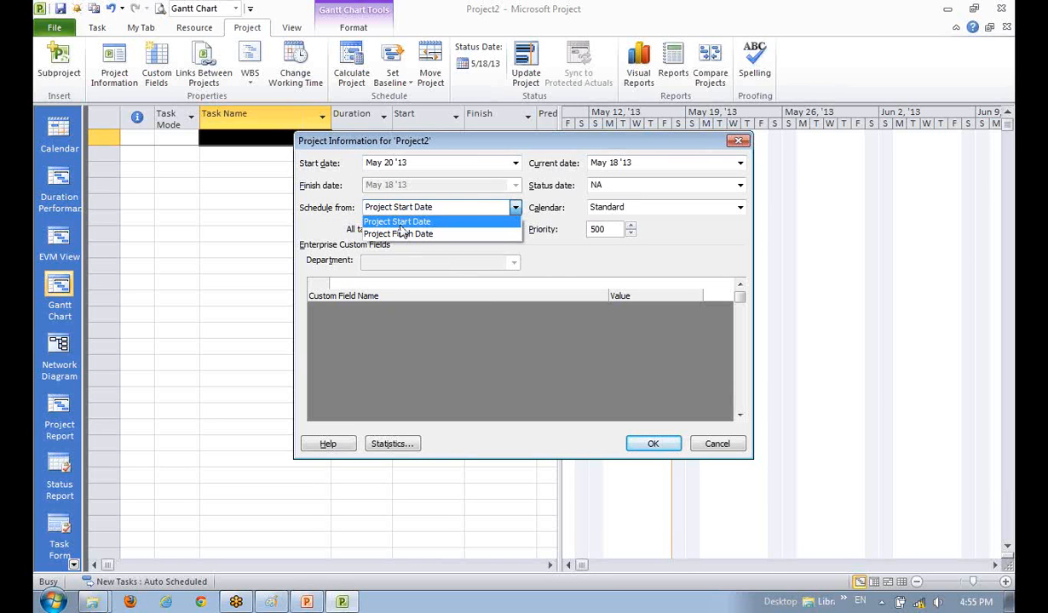
{"action": "left_click", "coordinate": [414, 162]}
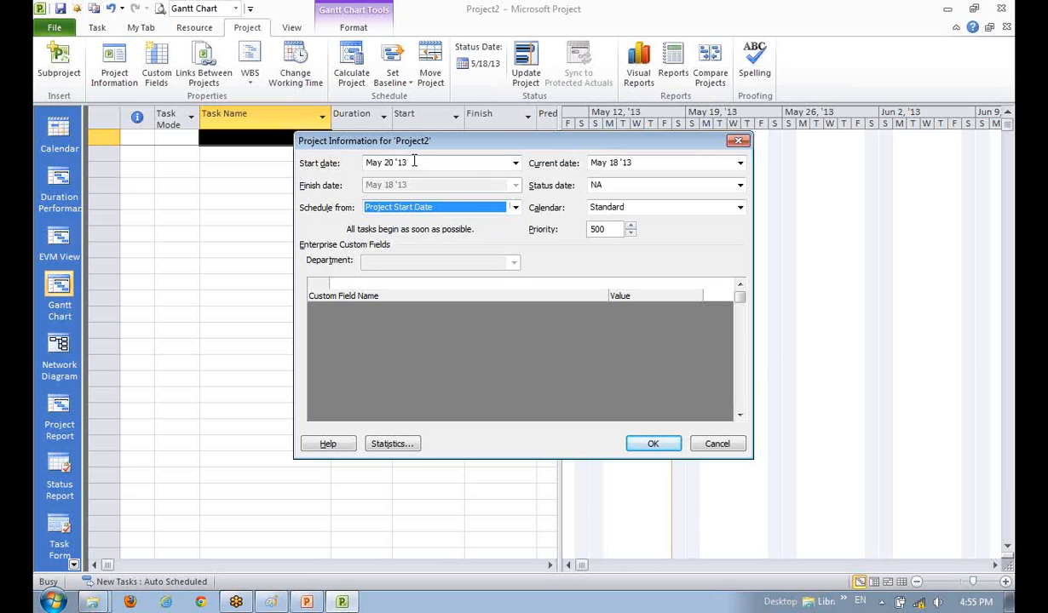
{"action": "left_click", "coordinate": [464, 209]}
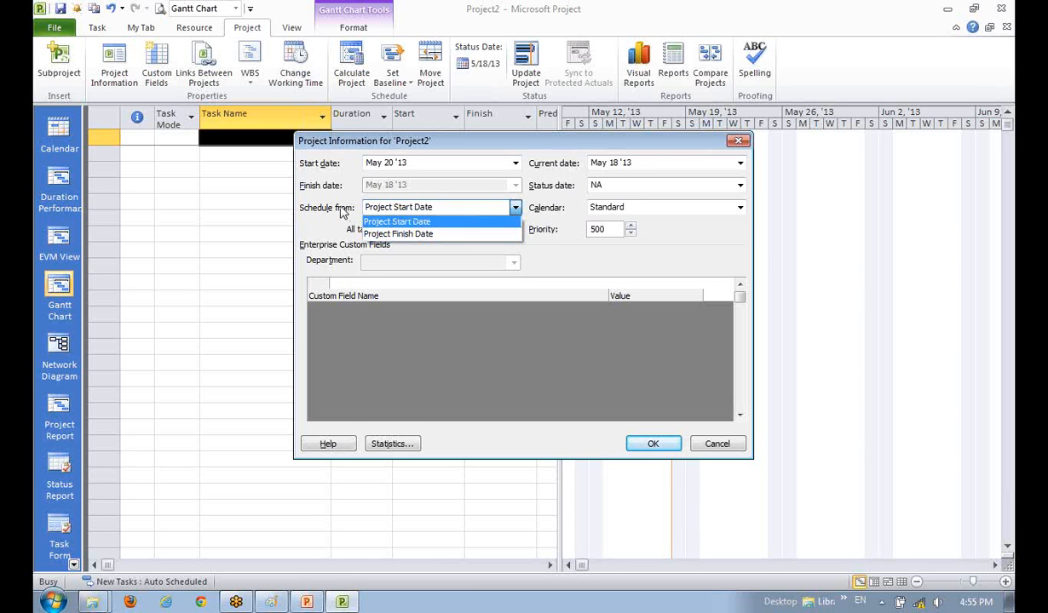
{"action": "left_click", "coordinate": [402, 235]}
{"action": "left_click", "coordinate": [412, 185]}
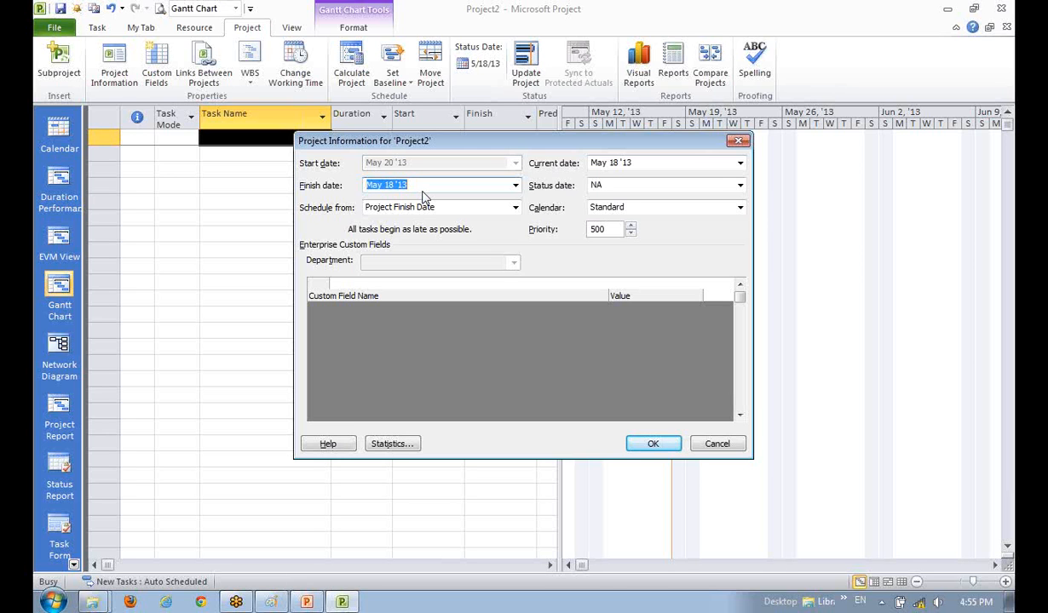
{"action": "left_click", "coordinate": [515, 208]}
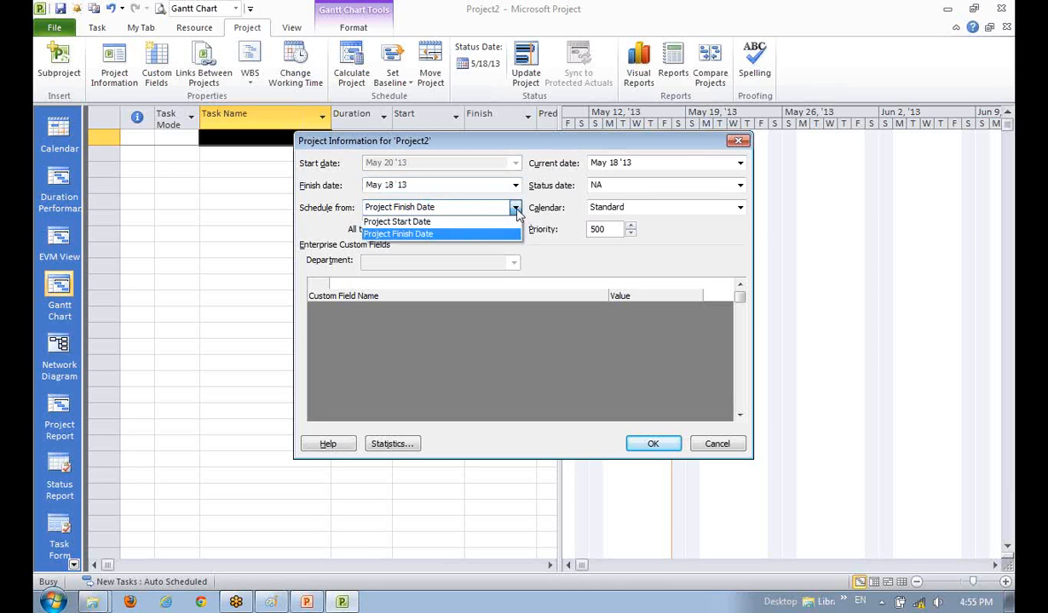
{"action": "left_click", "coordinate": [494, 223]}
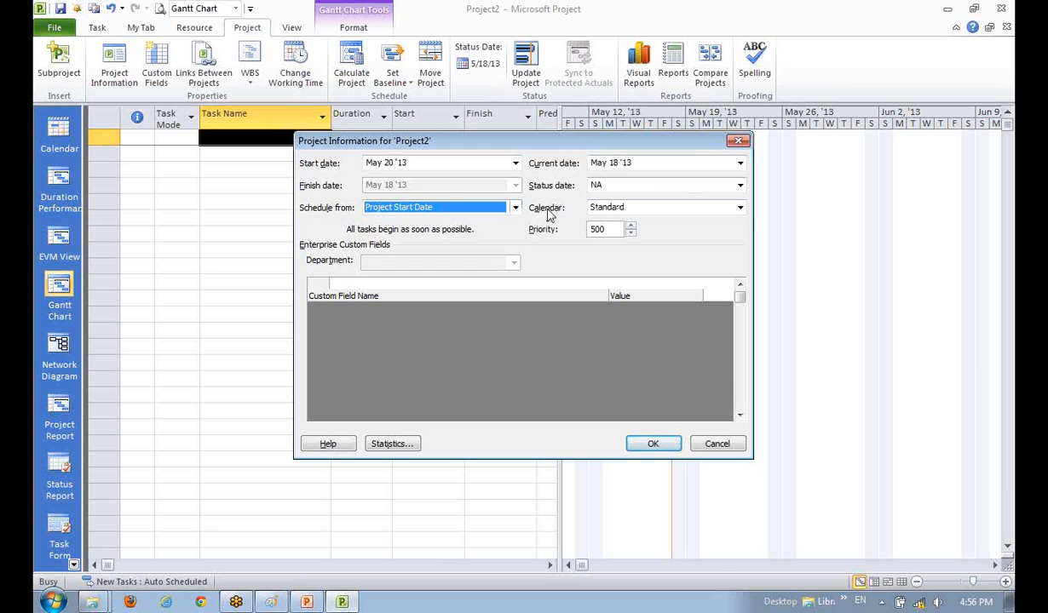
- Apply the Night Shift calendar to the project and check it in the working time settings
{"action": "left_click", "coordinate": [740, 209]}
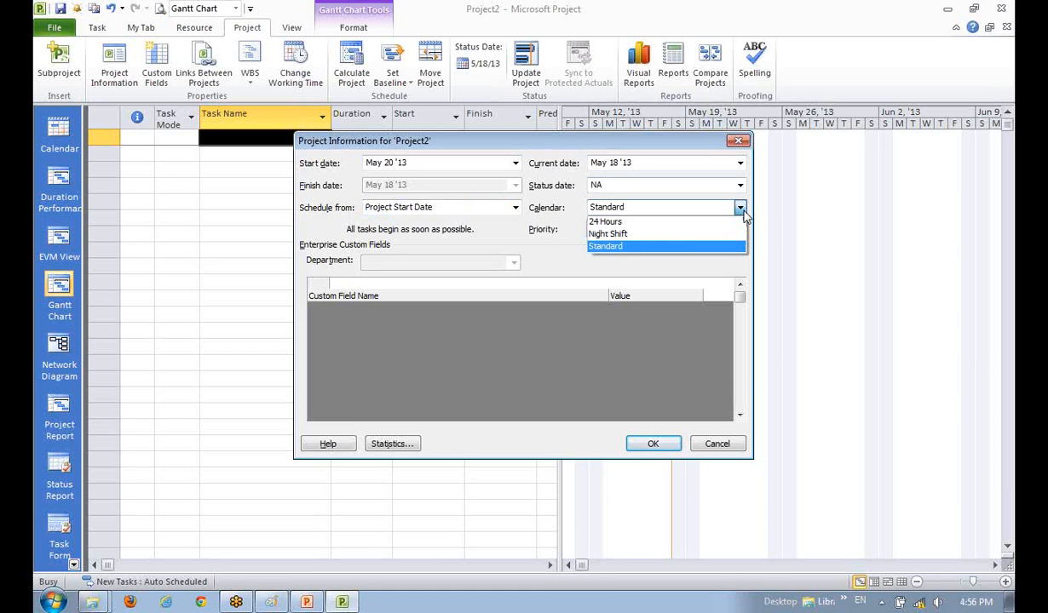
{"action": "left_click", "coordinate": [606, 234]}
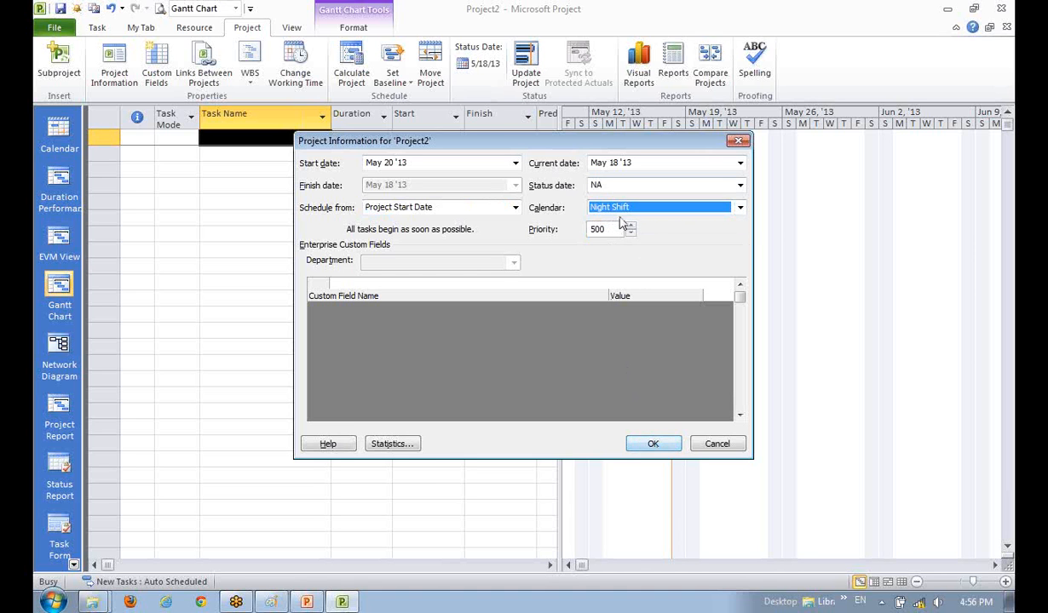
{"action": "left_click", "coordinate": [651, 446]}
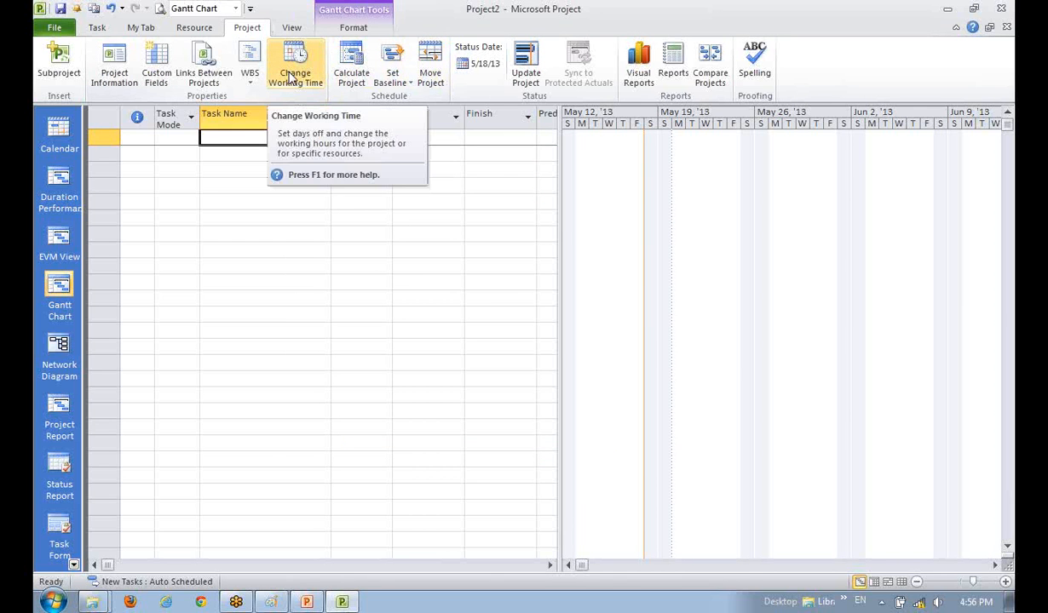
{"action": "left_click", "coordinate": [289, 77]}
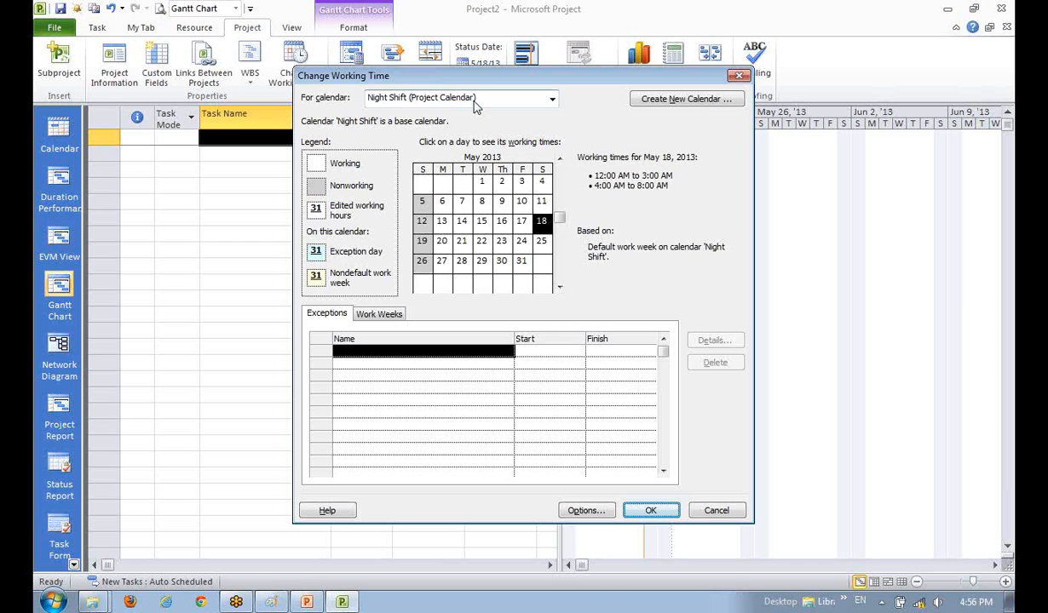
{"action": "left_click", "coordinate": [711, 510]}
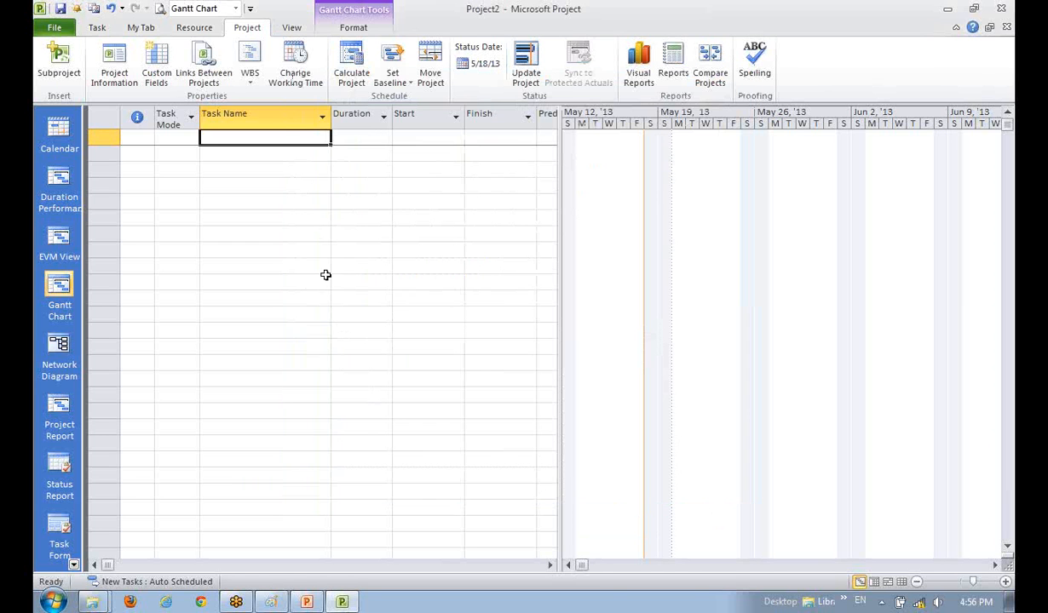
- Reopen the project information and set the project calendar to Standard
{"action": "left_click", "coordinate": [113, 84]}
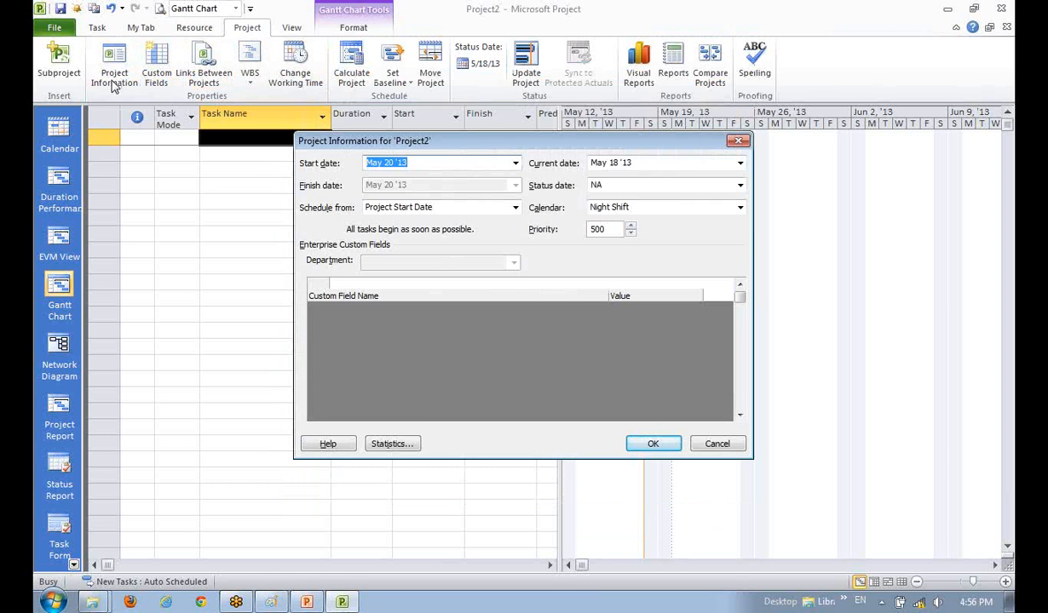
{"action": "left_click", "coordinate": [655, 208]}
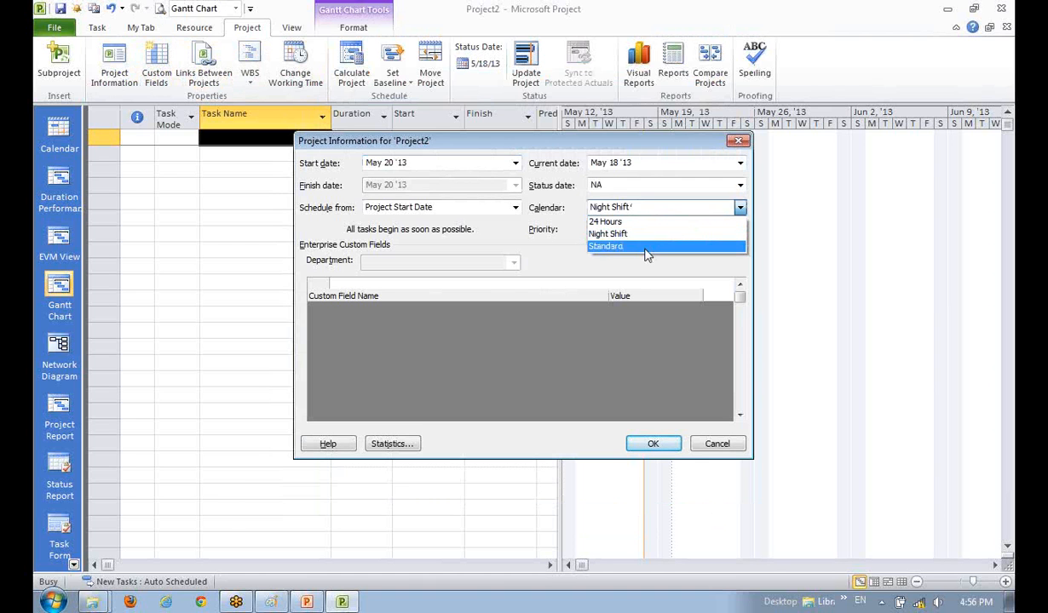
{"action": "left_click", "coordinate": [645, 247]}
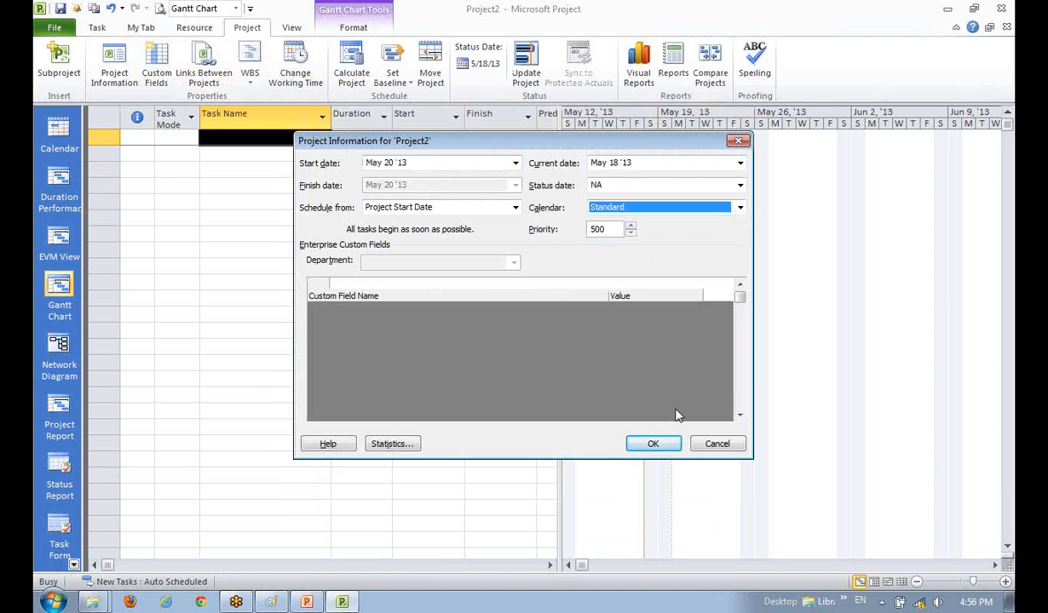
{"action": "left_click", "coordinate": [645, 438]}
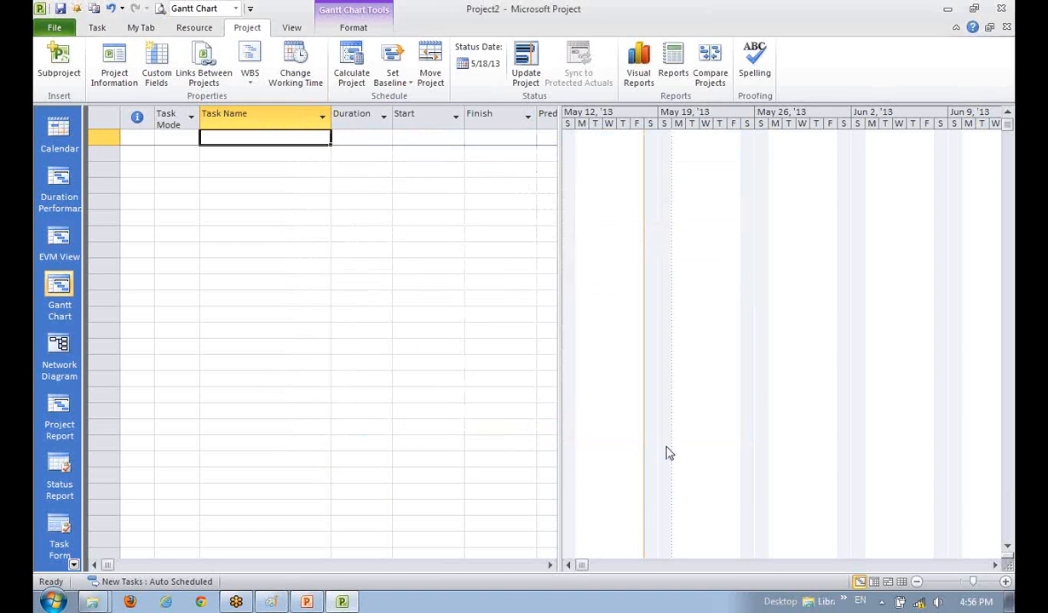
- Review the project calendar selection and its exceptions in the working time settings
{"action": "left_click", "coordinate": [300, 75]}
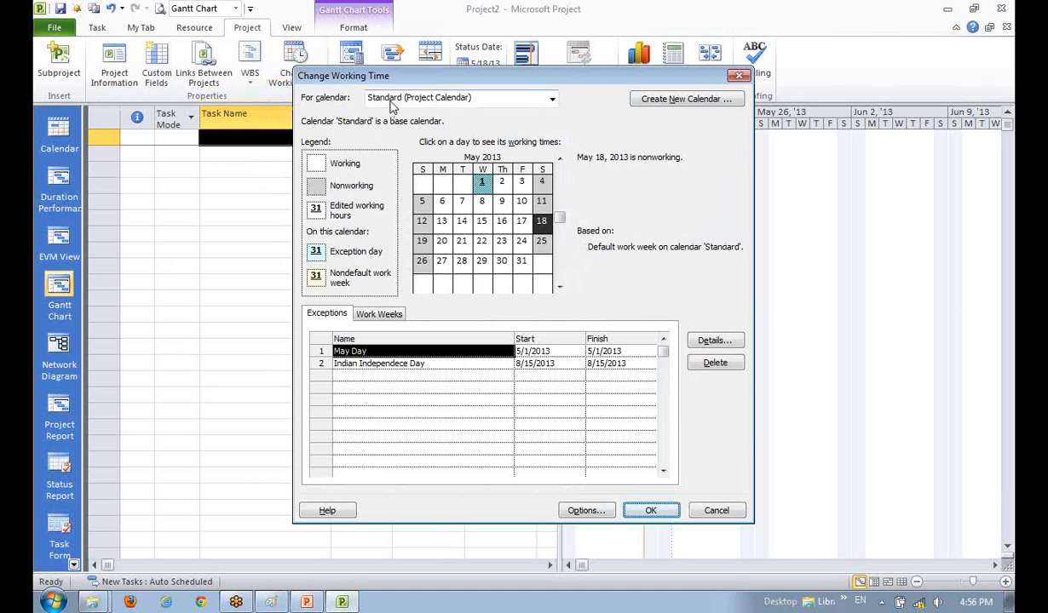
{"action": "left_click", "coordinate": [497, 97]}
{"action": "left_click", "coordinate": [592, 112]}
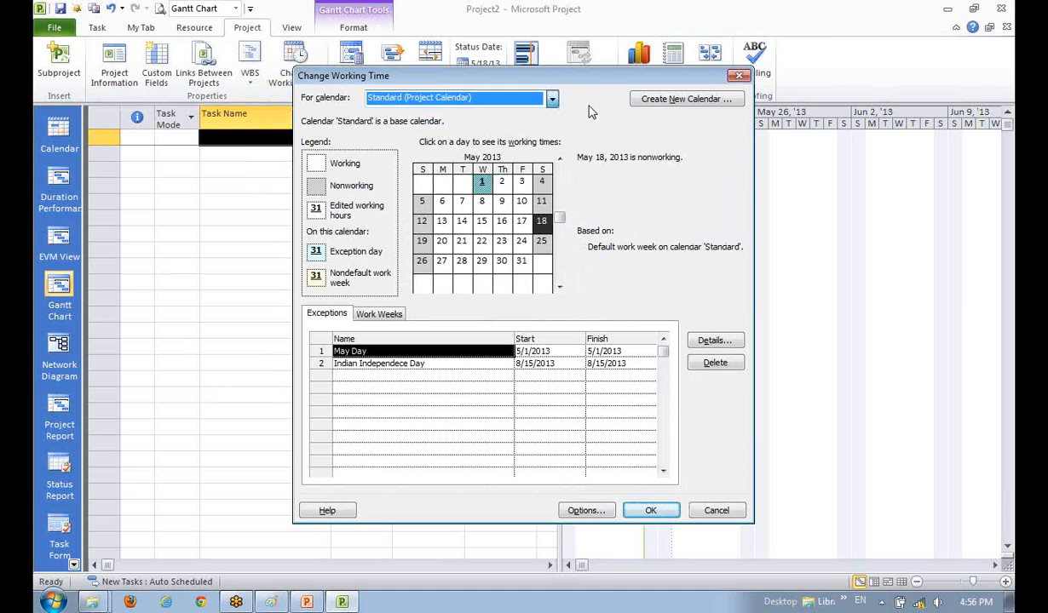